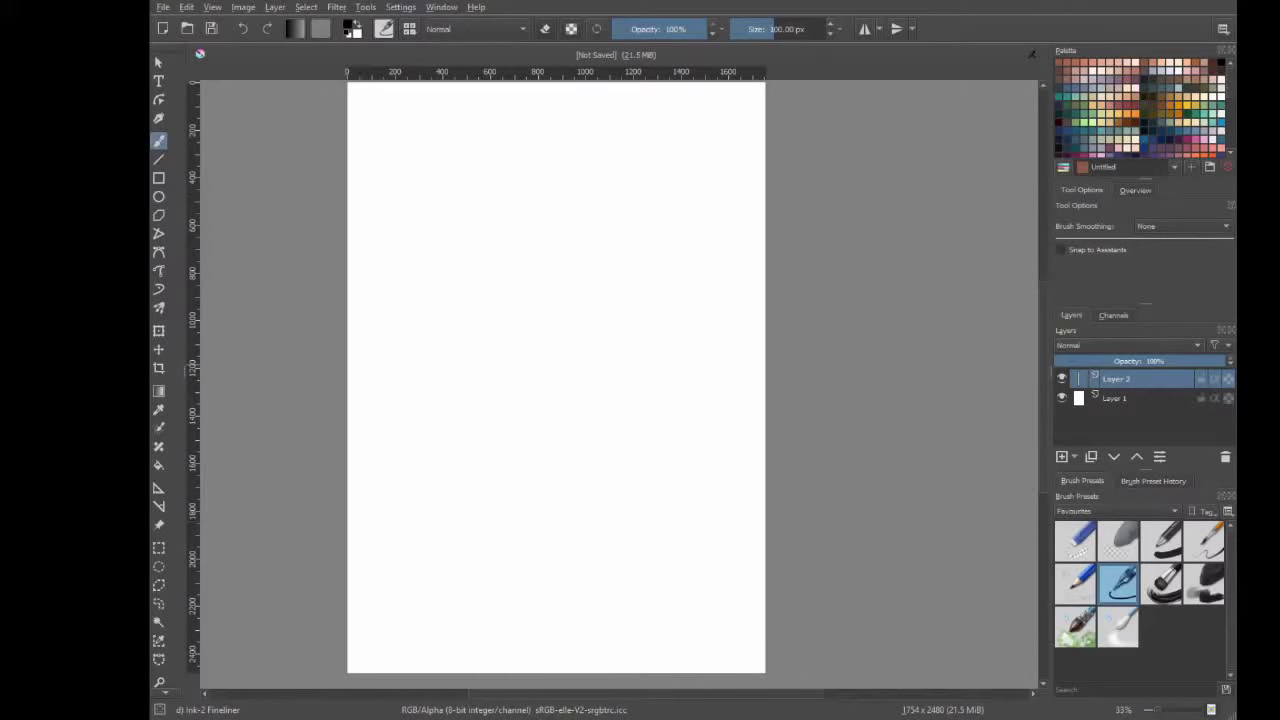
Choose the Pencil-1 Hard brush and a light blue colour for guide lines.
left_click(1204, 541)
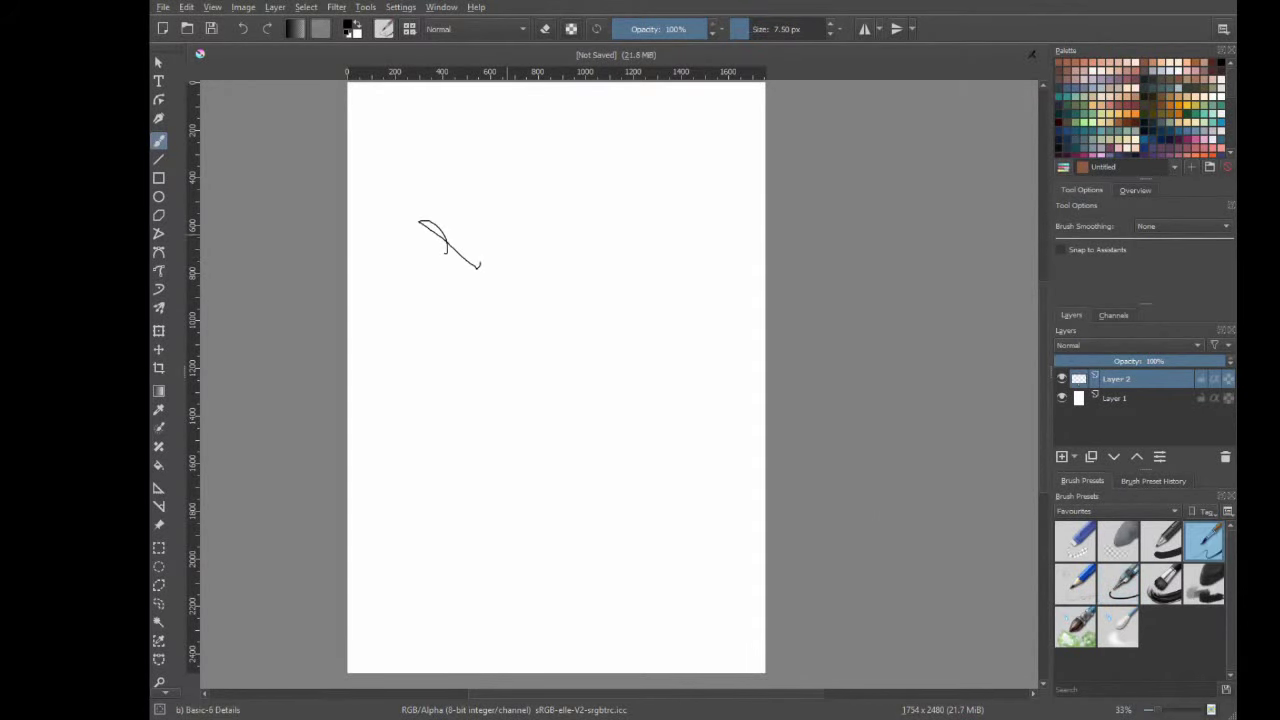
key("ctrl+z")
right_click(514, 258)
scroll(514, 258, "up", 2)
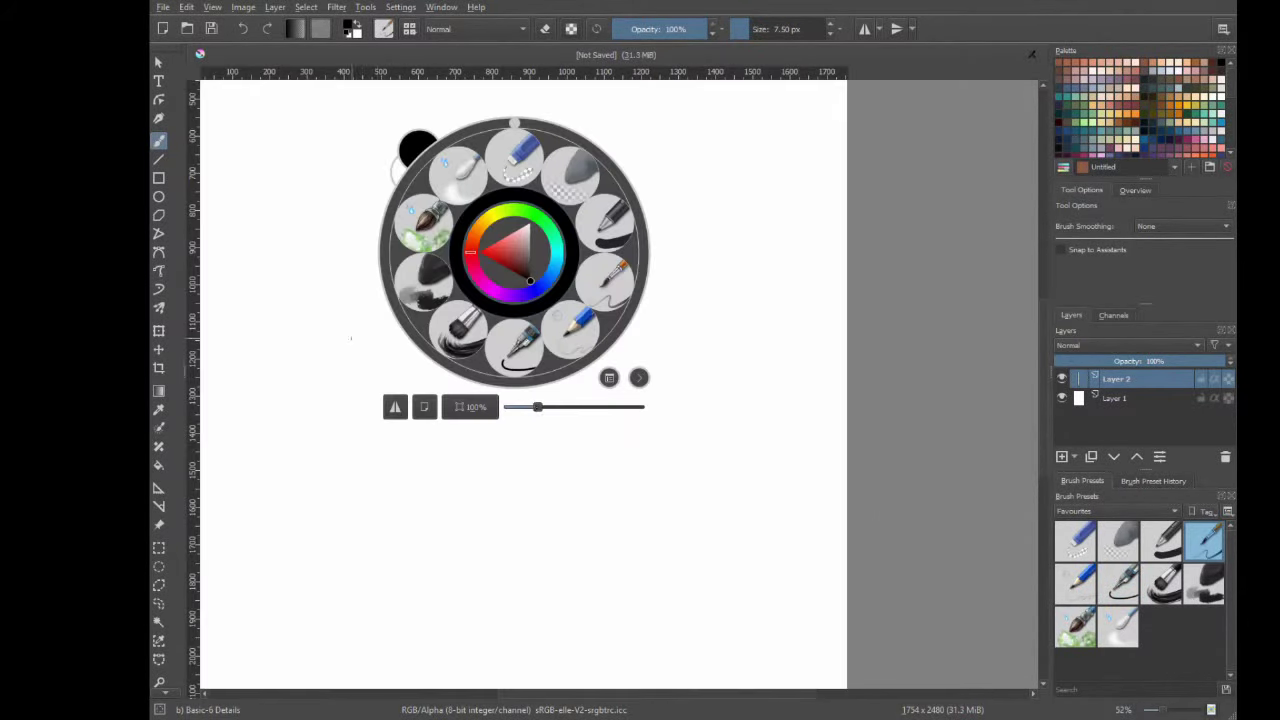
right_click(457, 300)
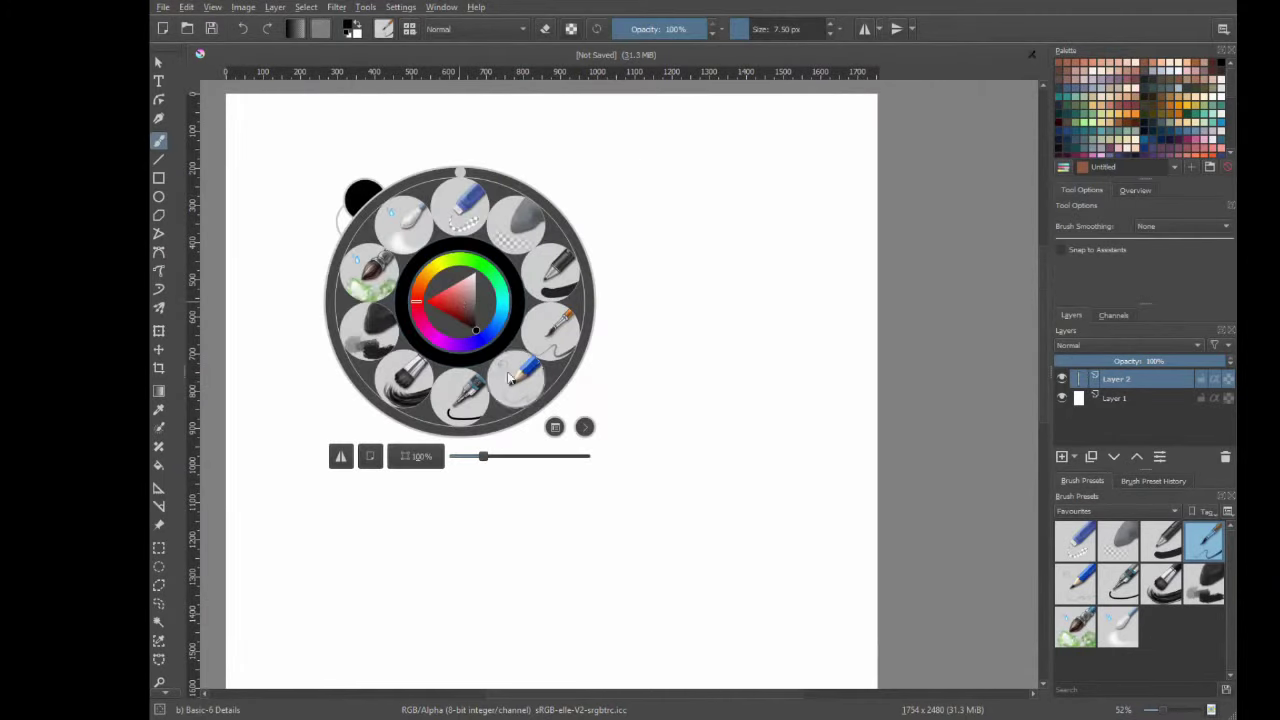
left_click(712, 252)
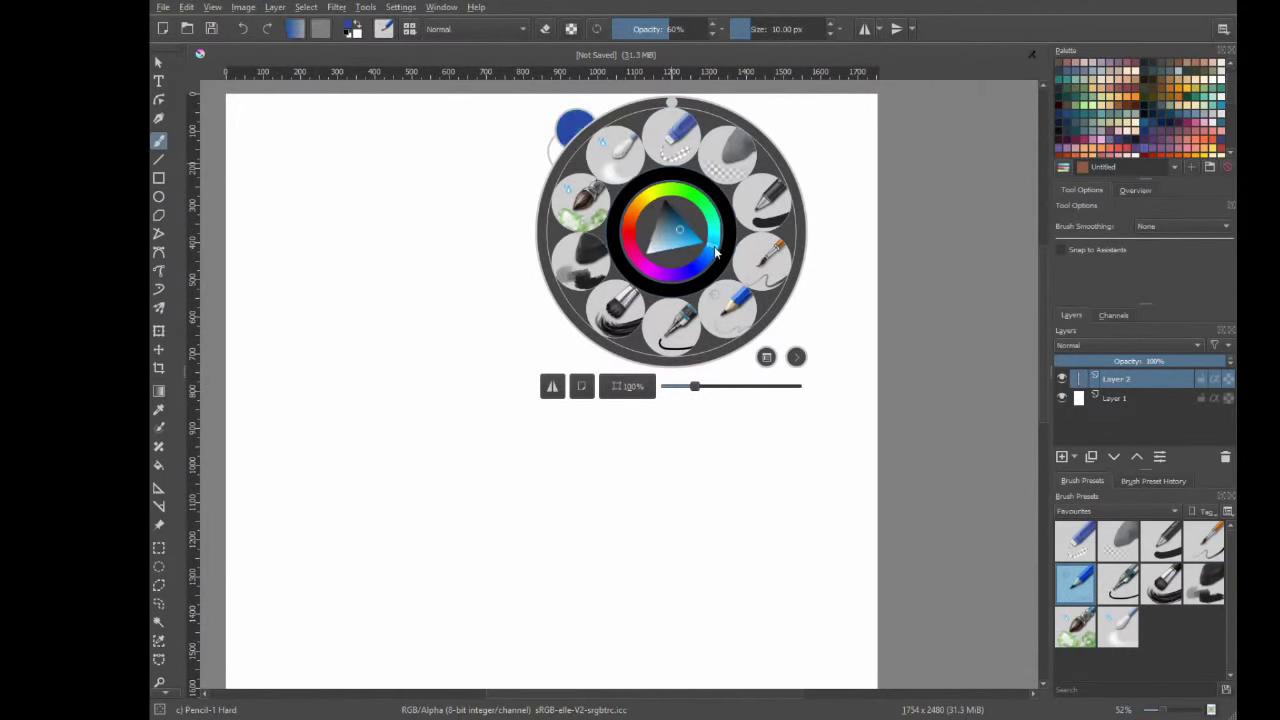
left_click(684, 234)
Draw a faint blue circle for the head, redrawing until it looks even.
left_click_drag(360, 323, 695, 362)
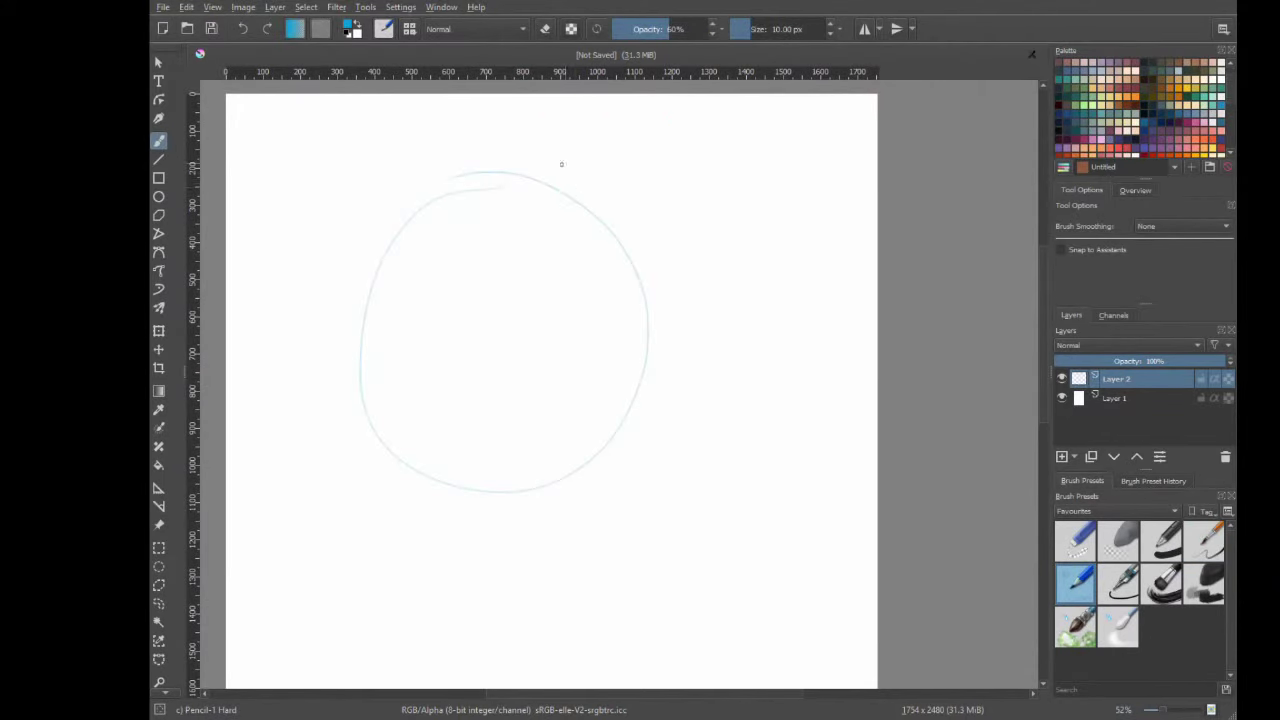
key("ctrl+z")
left_click_drag(543, 145, 409, 189)
key("ctrl+z")
left_click_drag(557, 183, 429, 237)
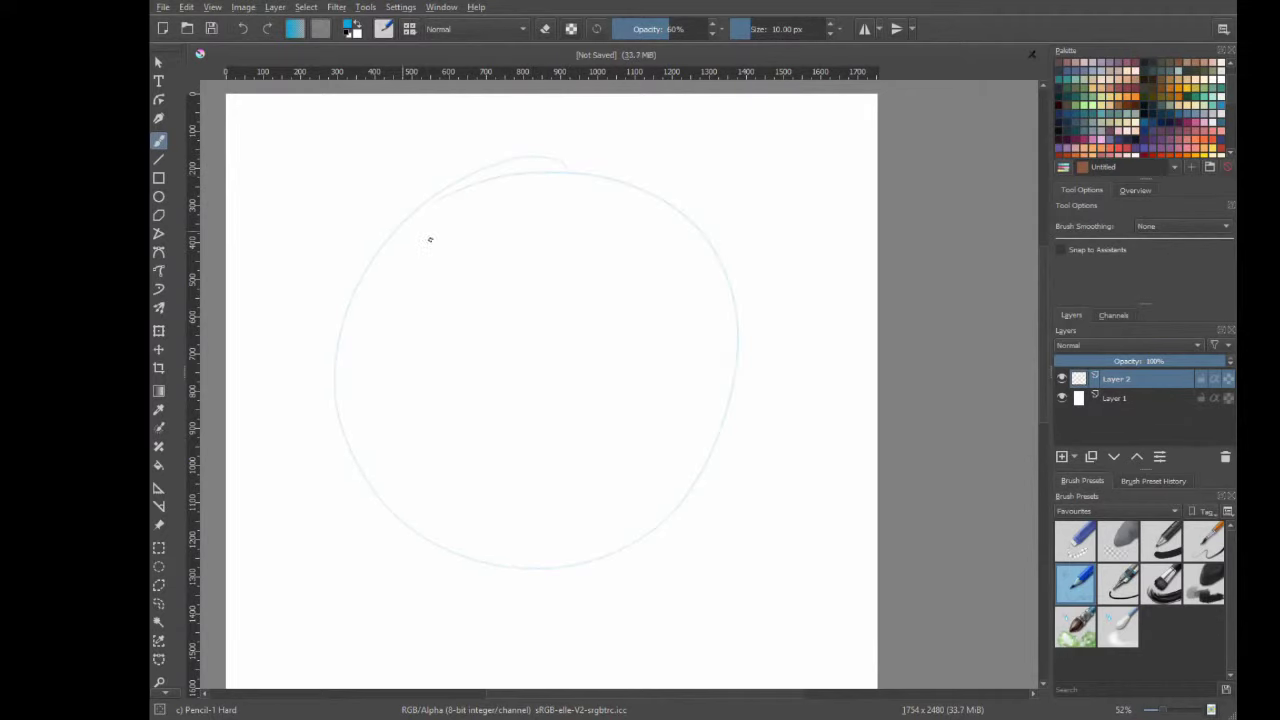
key("ctrl+z")
mouse_move(558, 150)
left_mouse_down()
mouse_move(474, 159)
mouse_move(597, 166)
mouse_move(334, 417)
left_mouse_up()
key("ctrl+z")
key("ctrl+z")
mouse_move(540, 142)
left_mouse_down()
mouse_move(657, 458)
mouse_move(451, 189)
left_mouse_up()
key("ctrl+z")
key("ctrl+z")
mouse_move(557, 157)
left_mouse_down()
mouse_move(477, 197)
mouse_move(565, 165)
left_mouse_up()
key("ctrl+z")
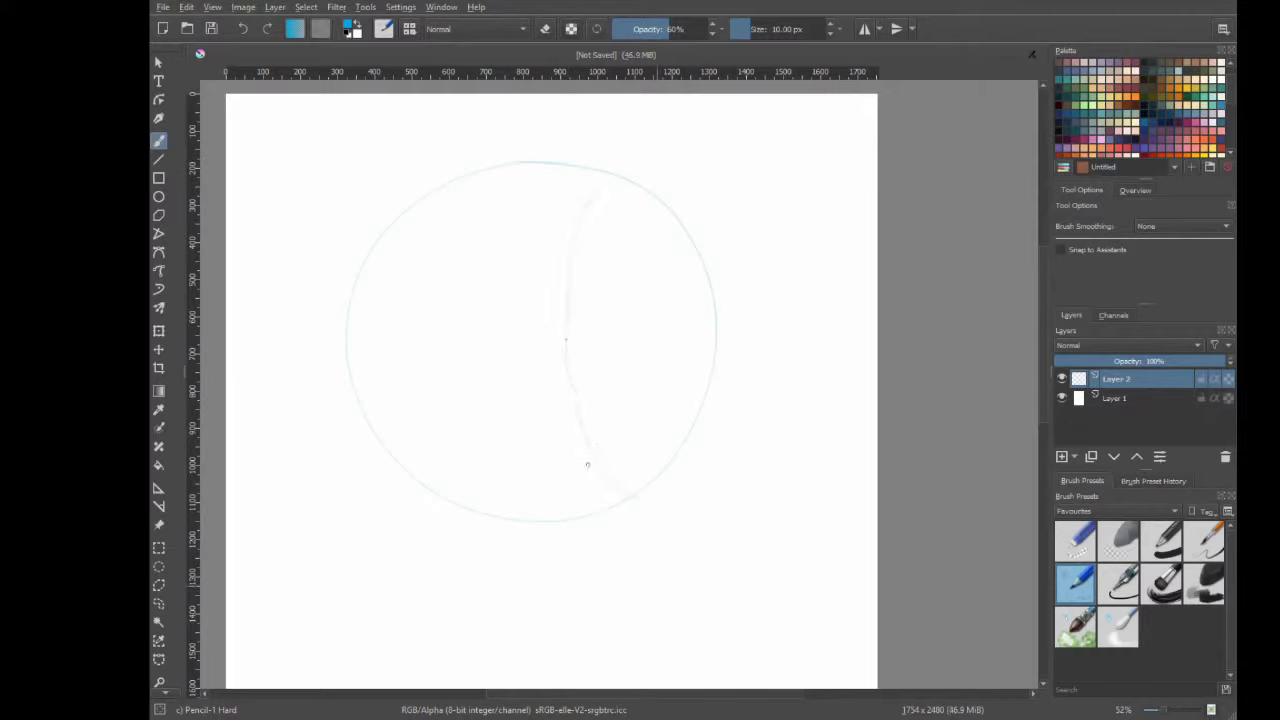
Draw a horizontal eye line across the head circle.
left_click_drag(418, 381, 766, 371)
key("ctrl+z")
mouse_move(290, 390)
left_mouse_down()
mouse_move(766, 357)
mouse_move(663, 371)
mouse_move(822, 365)
left_mouse_up()
key("ctrl+z")
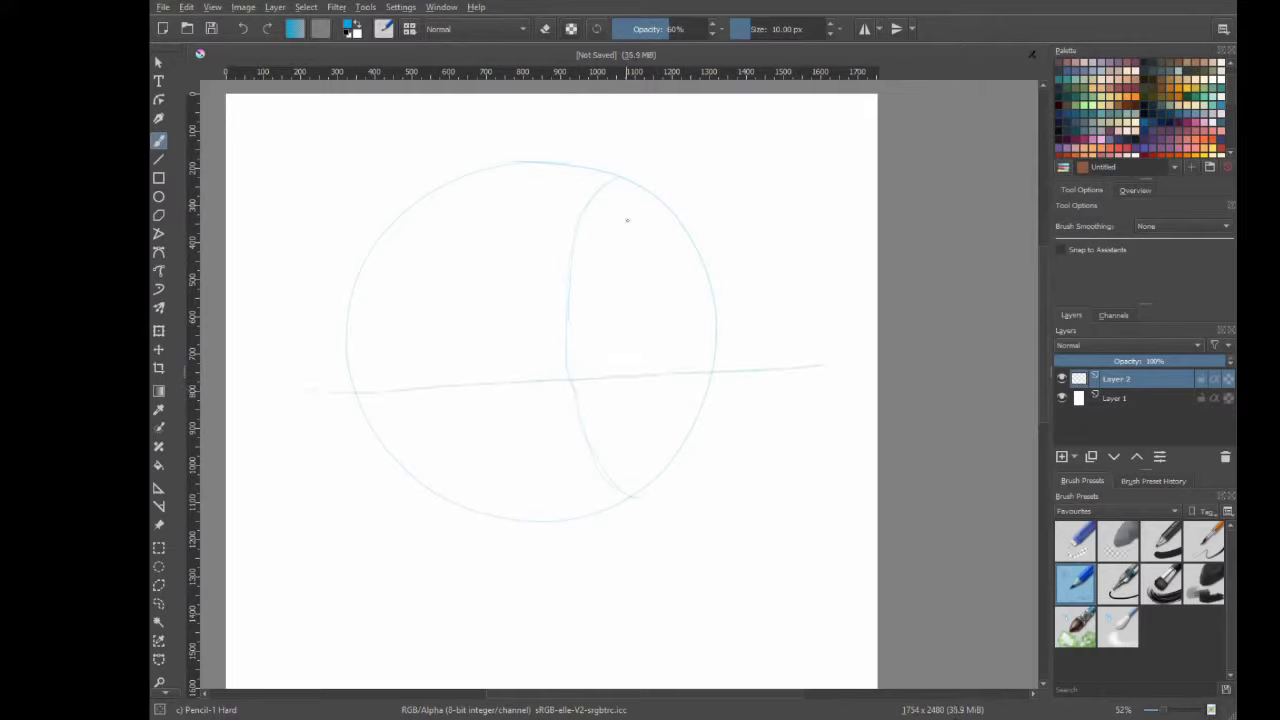
Add vertical guides on both sides of the circle and extend the left into a jawline.
left_click_drag(629, 262, 645, 480)
left_click_drag(446, 307, 472, 556)
key("ctrl+z")
left_click_drag(461, 385, 474, 688)
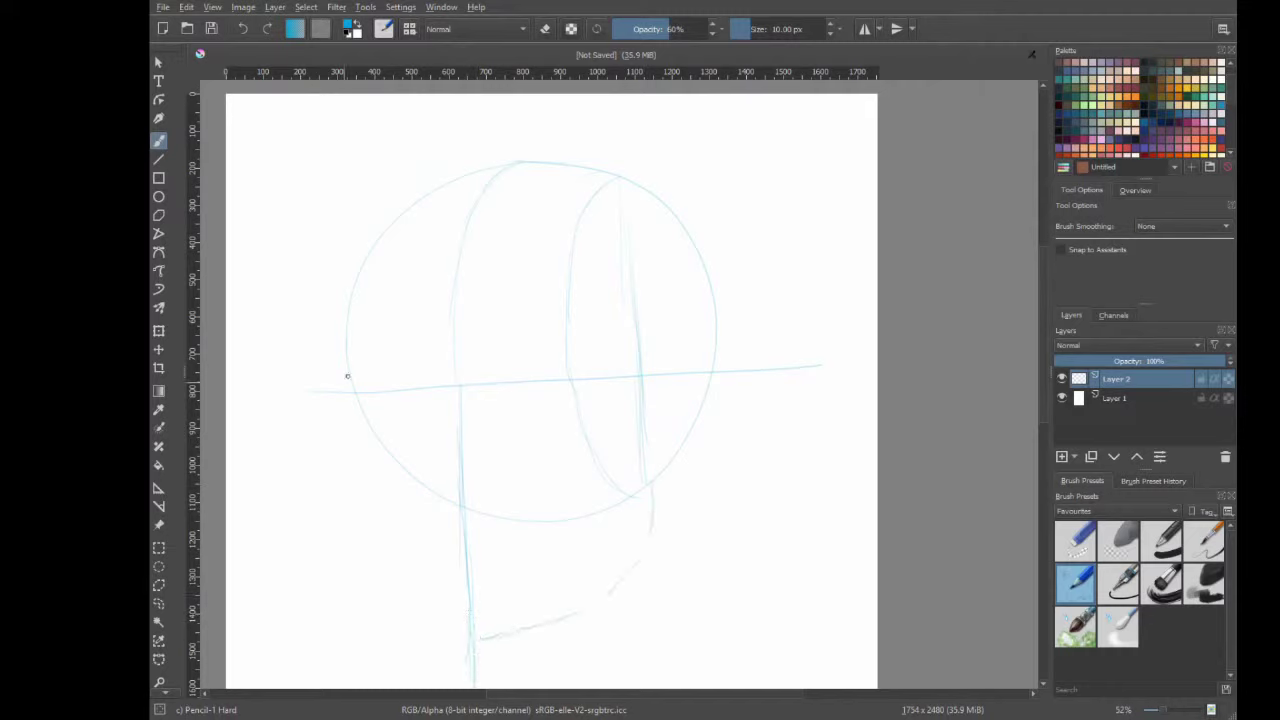
left_click_drag(382, 477, 480, 650)
right_click(620, 289)
left_click(485, 351)
Zoom the canvas to 100% and add a new layer for the facial features.
right_click(581, 325)
key("1")
left_click(553, 241)
key("Insert")
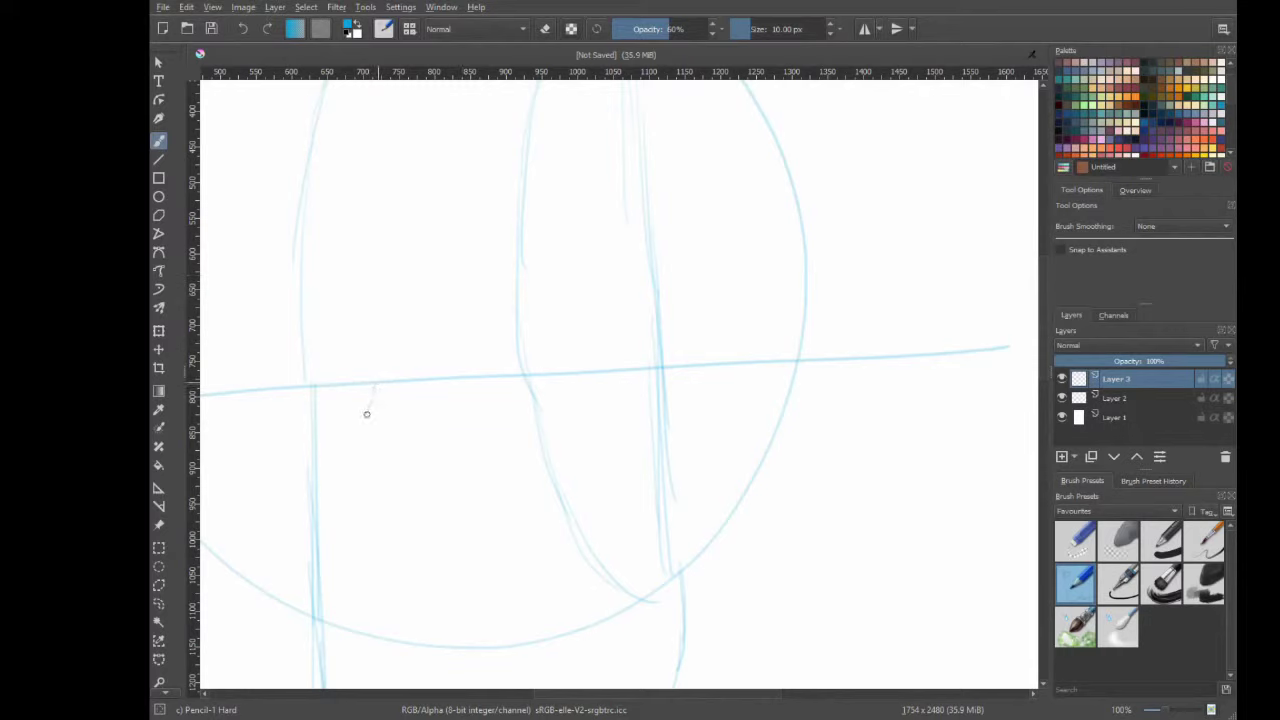
Sketch angular blue outlines for both eyes.
mouse_move(360, 441)
left_mouse_down()
mouse_move(381, 380)
mouse_move(480, 337)
mouse_move(497, 376)
left_mouse_up()
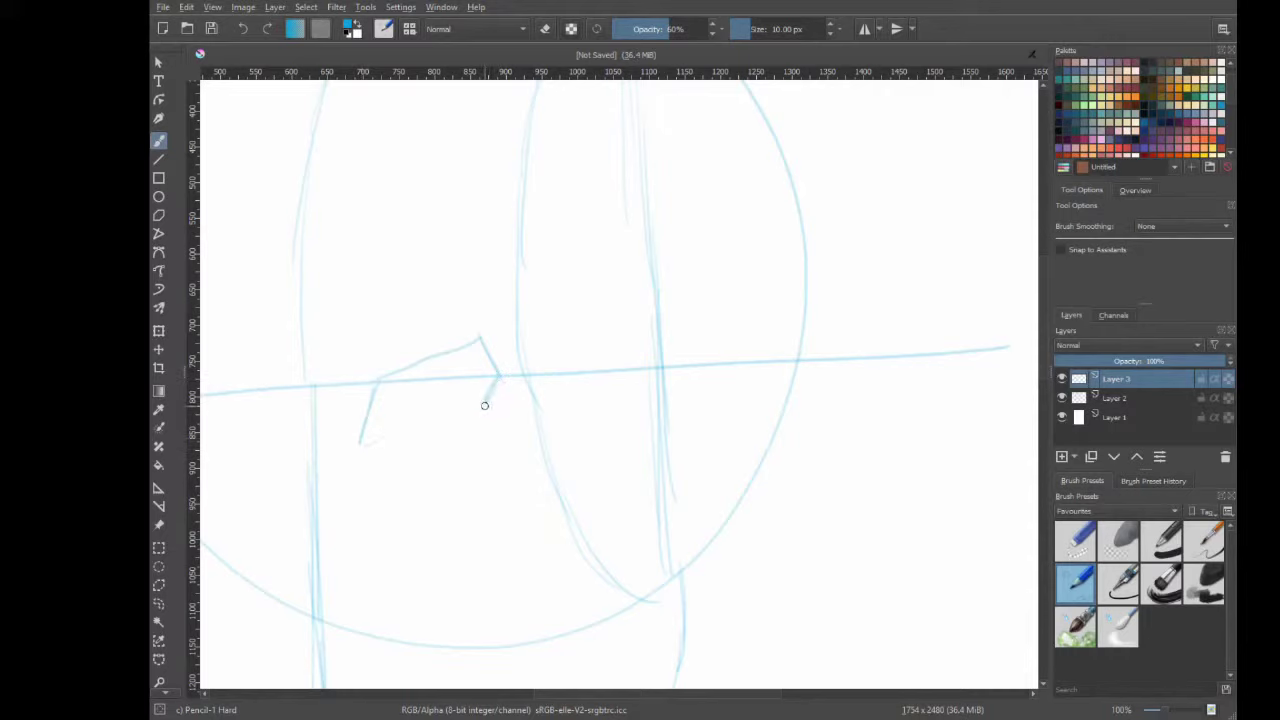
mouse_move(360, 442)
left_mouse_down()
mouse_move(494, 400)
mouse_move(497, 444)
left_mouse_up()
scroll(420, 414, "left", 5)
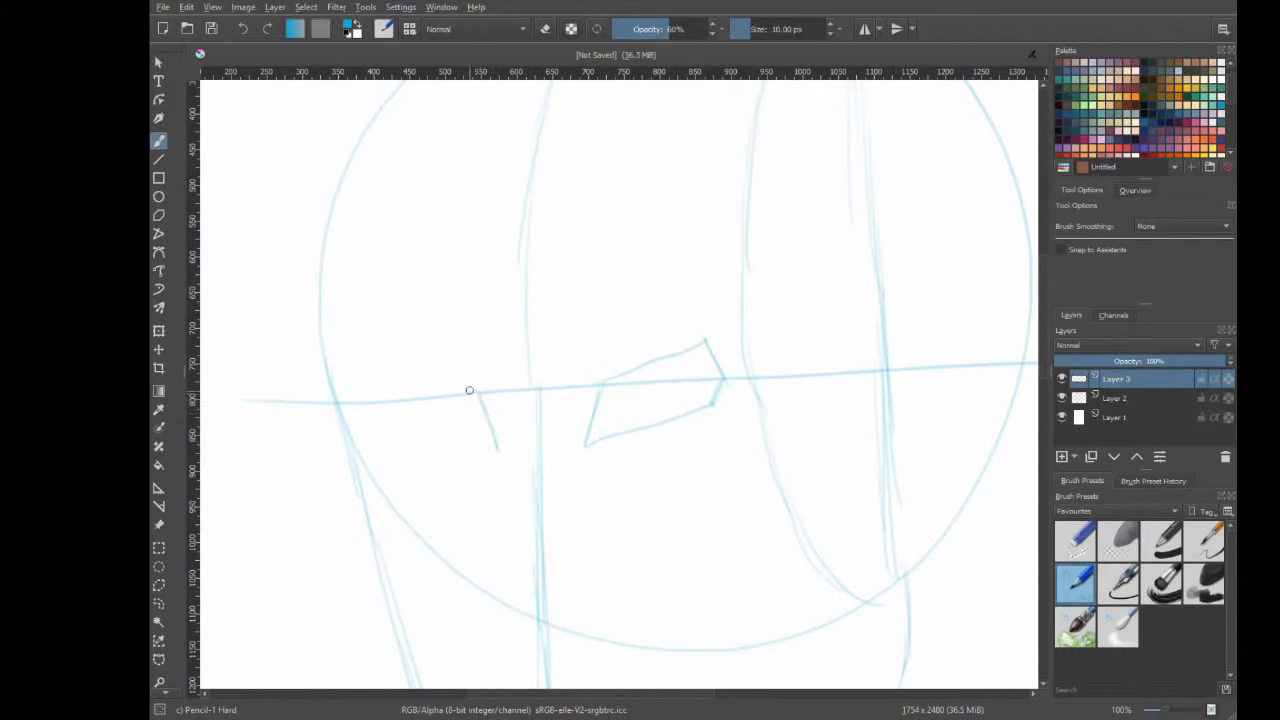
key("ctrl+z")
mouse_move(470, 392)
left_mouse_down()
mouse_move(497, 444)
mouse_move(367, 368)
mouse_move(362, 430)
mouse_move(497, 448)
left_mouse_up()
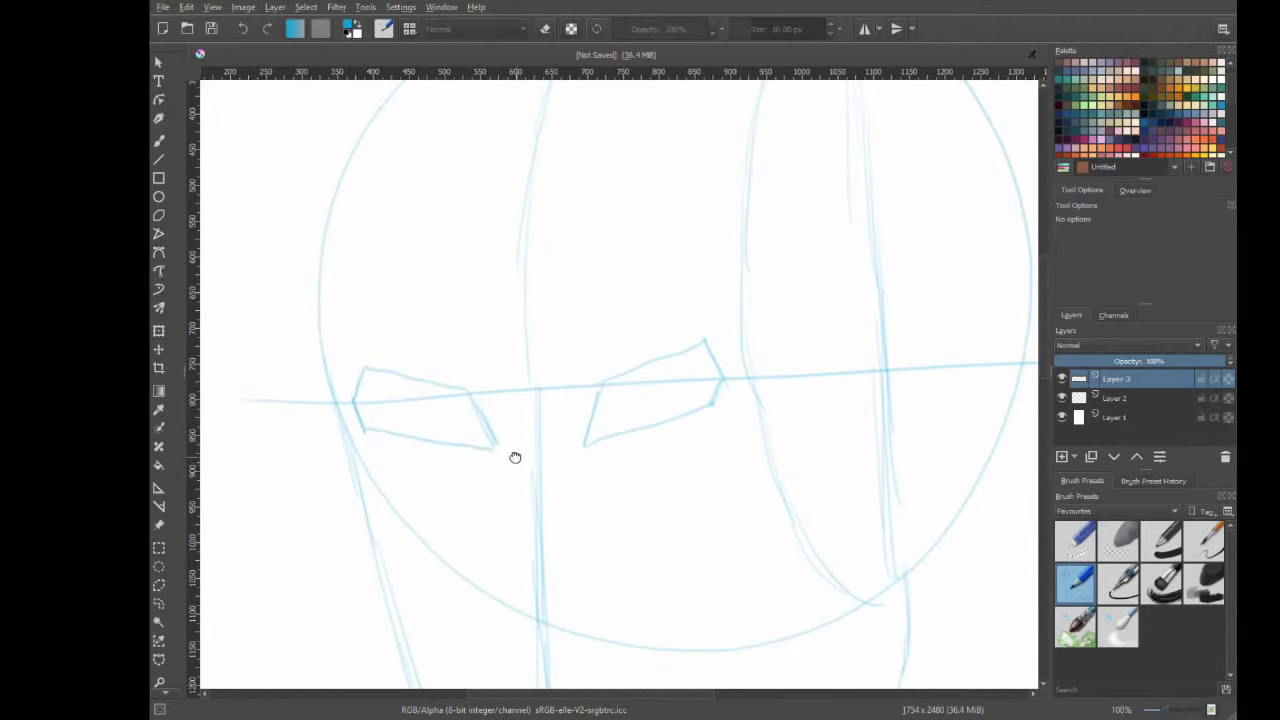
scroll(512, 410, "down", 5)
Sketch the side of the nose plus its tip and base.
left_click_drag(503, 183, 459, 378)
mouse_move(560, 194)
left_mouse_down()
mouse_move(508, 418)
mouse_move(488, 418)
mouse_move(506, 424)
left_mouse_up()
key("ctrl+z")
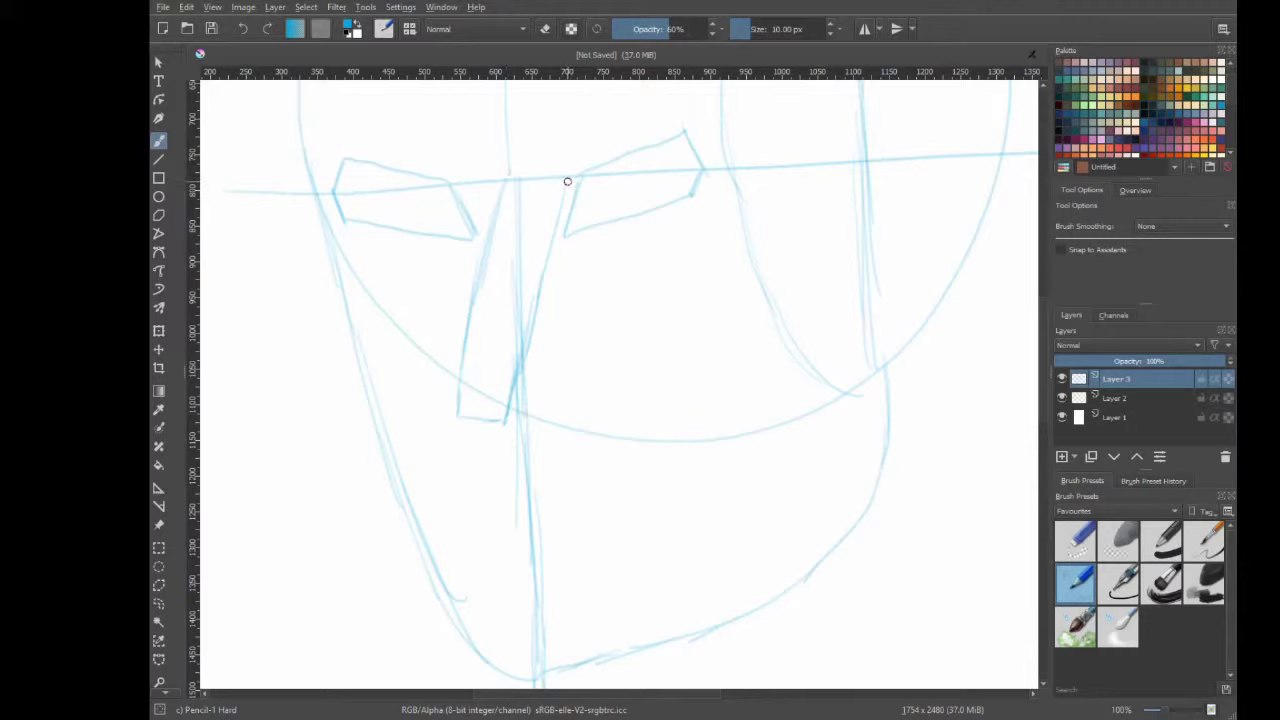
key("ctrl+z")
key("ctrl+z")
key("ctrl+z")
mouse_move(565, 178)
left_mouse_down()
mouse_move(521, 414)
mouse_move(459, 395)
left_mouse_up()
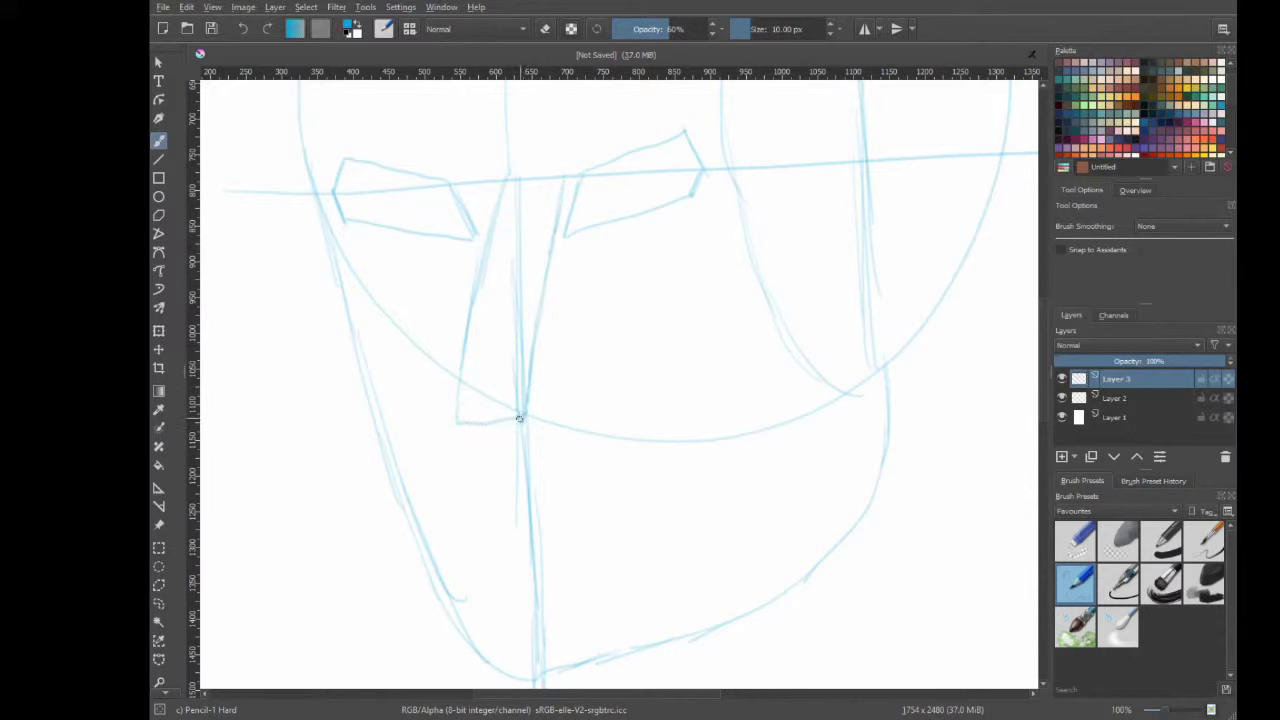
mouse_move(521, 418)
left_mouse_down()
mouse_move(548, 462)
mouse_move(512, 464)
left_mouse_up()
Draw a short mouth line below the nose.
scroll(540, 410, "down", 3)
left_click_drag(465, 426, 634, 418)
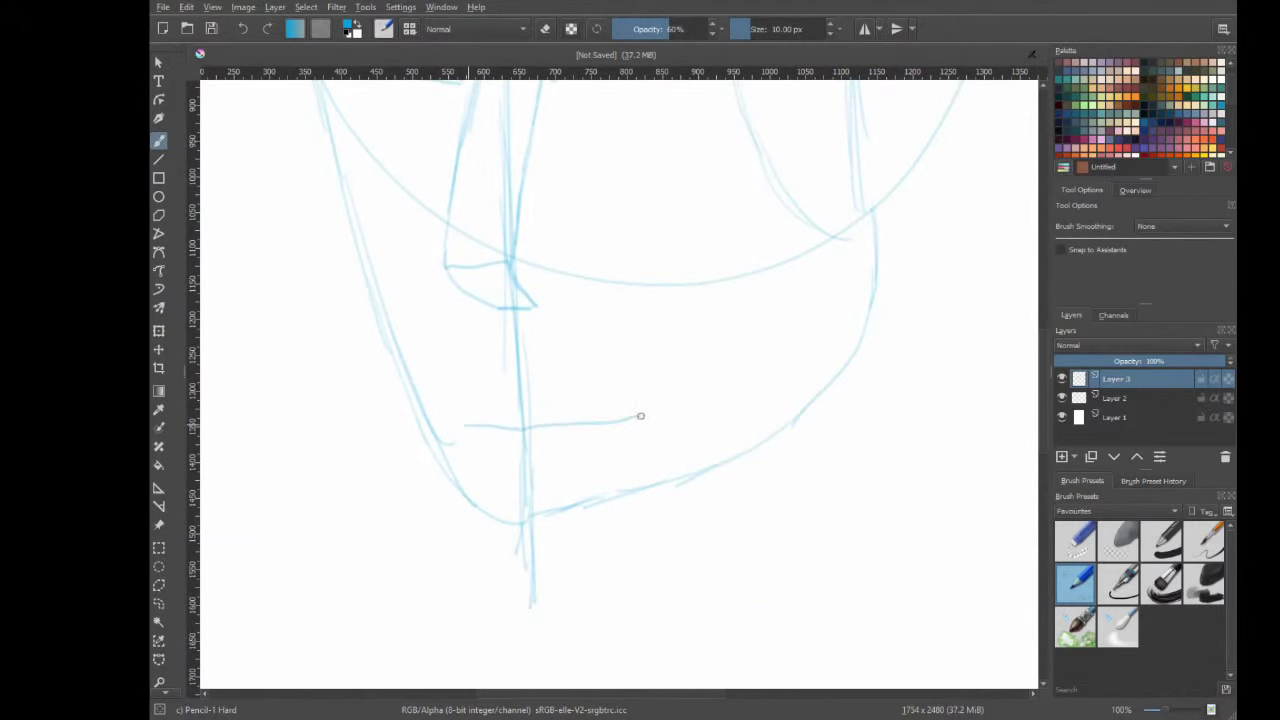
scroll(620, 290, "up", 2)
key("ctrl+z")
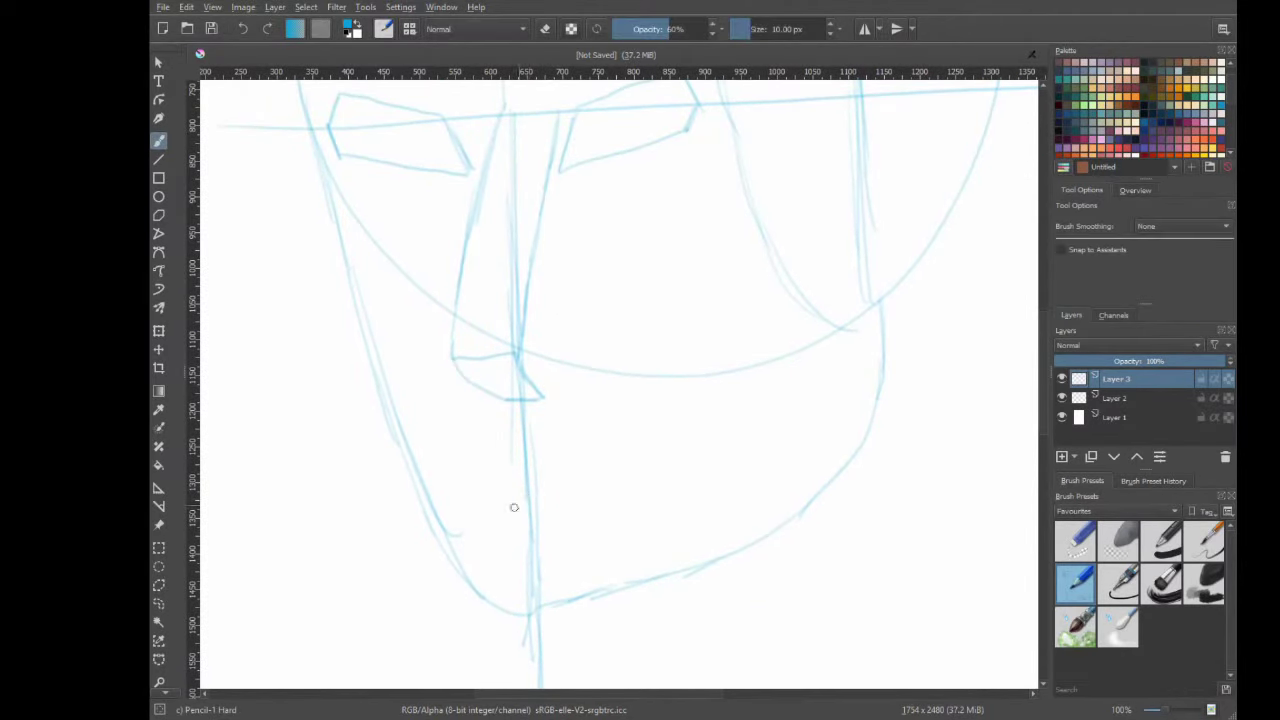
left_click_drag(458, 518, 655, 484)
key("ctrl+z")
key("ctrl+z")
Draw the right side of the face outline down into the neck.
scroll(640, 370, "up", 3)
scroll(620, 345, "right", 4)
mouse_move(754, 181)
left_mouse_down()
mouse_move(820, 240)
mouse_move(713, 482)
left_mouse_up()
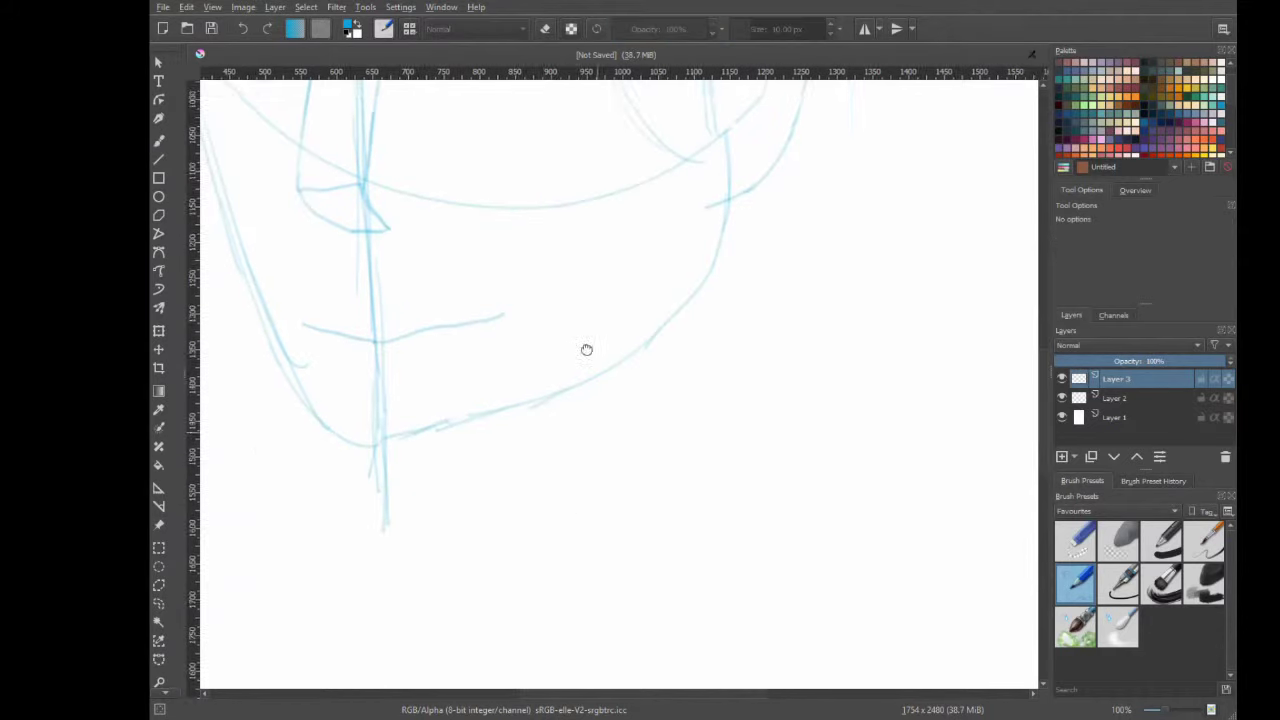
scroll(580, 420, "down", 5)
mouse_move(781, 169)
left_mouse_down()
mouse_move(737, 209)
mouse_move(778, 480)
left_mouse_up()
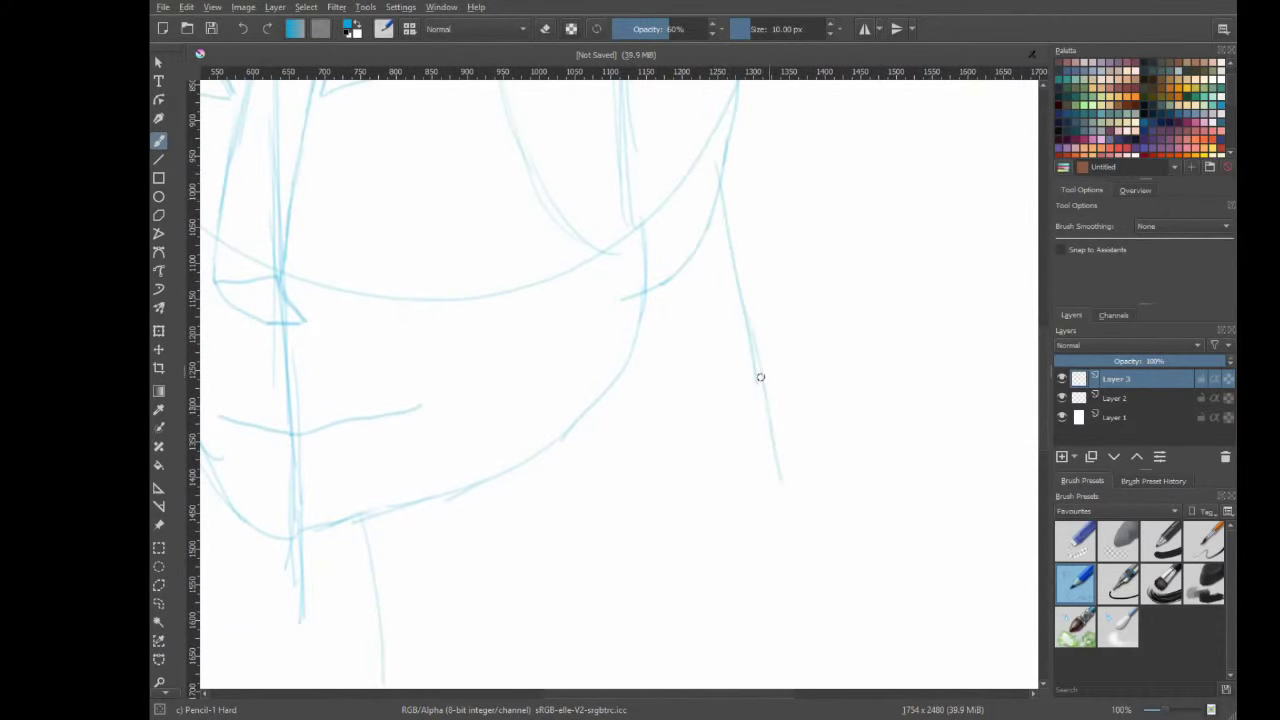
left_click_drag(768, 428, 805, 565)
key("minus")
key("plus")
key("plus")
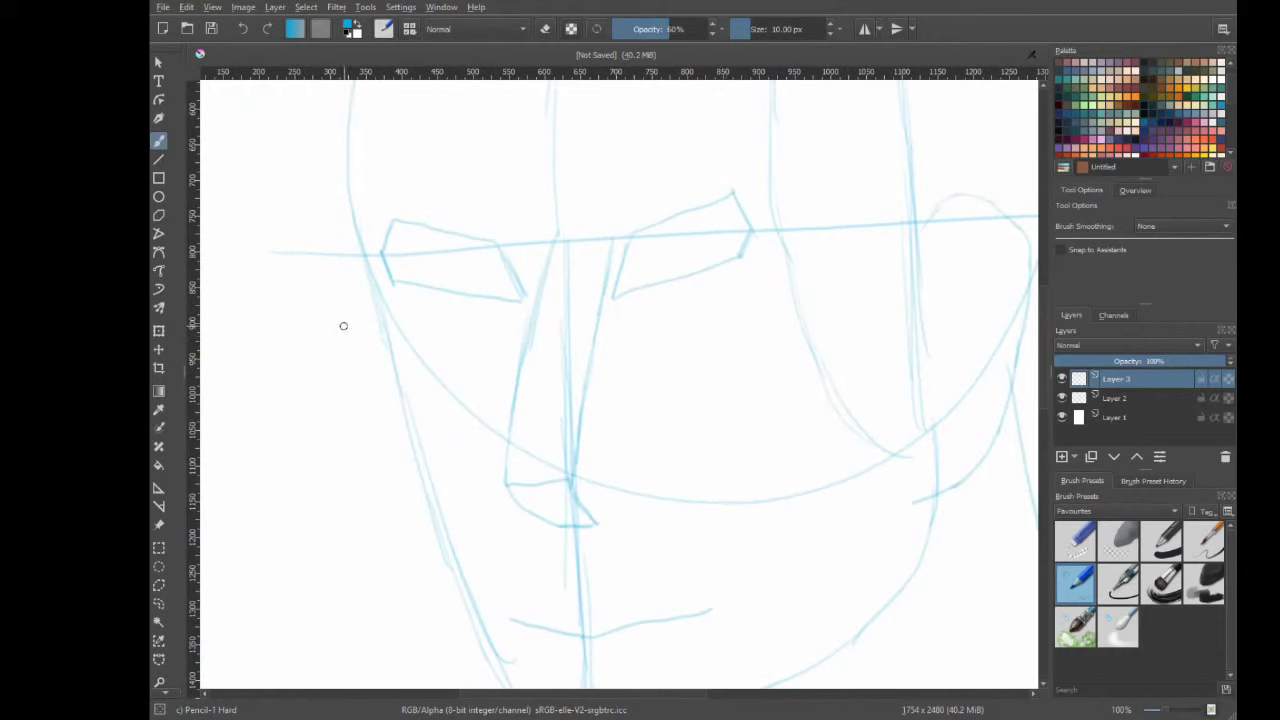
Add a new inking layer and select the Ink-2 Fineliner brush in black.
left_click(1061, 458)
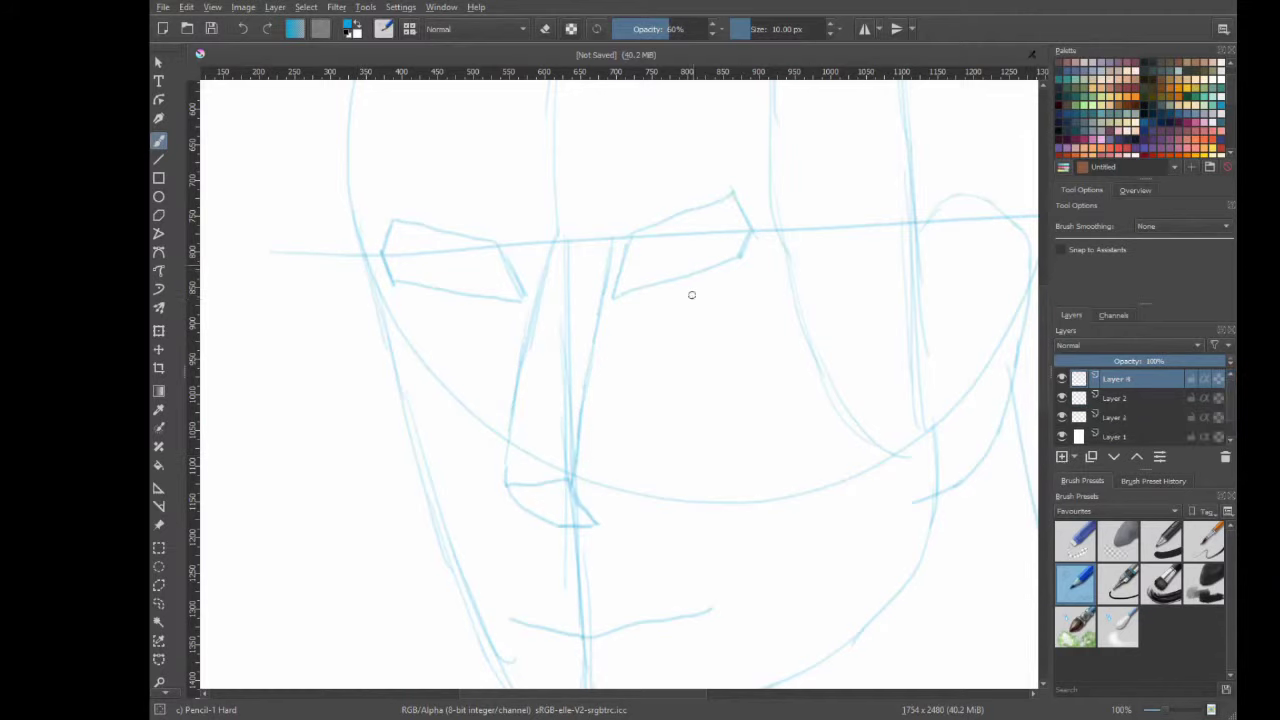
right_click(687, 319)
left_click(657, 315)
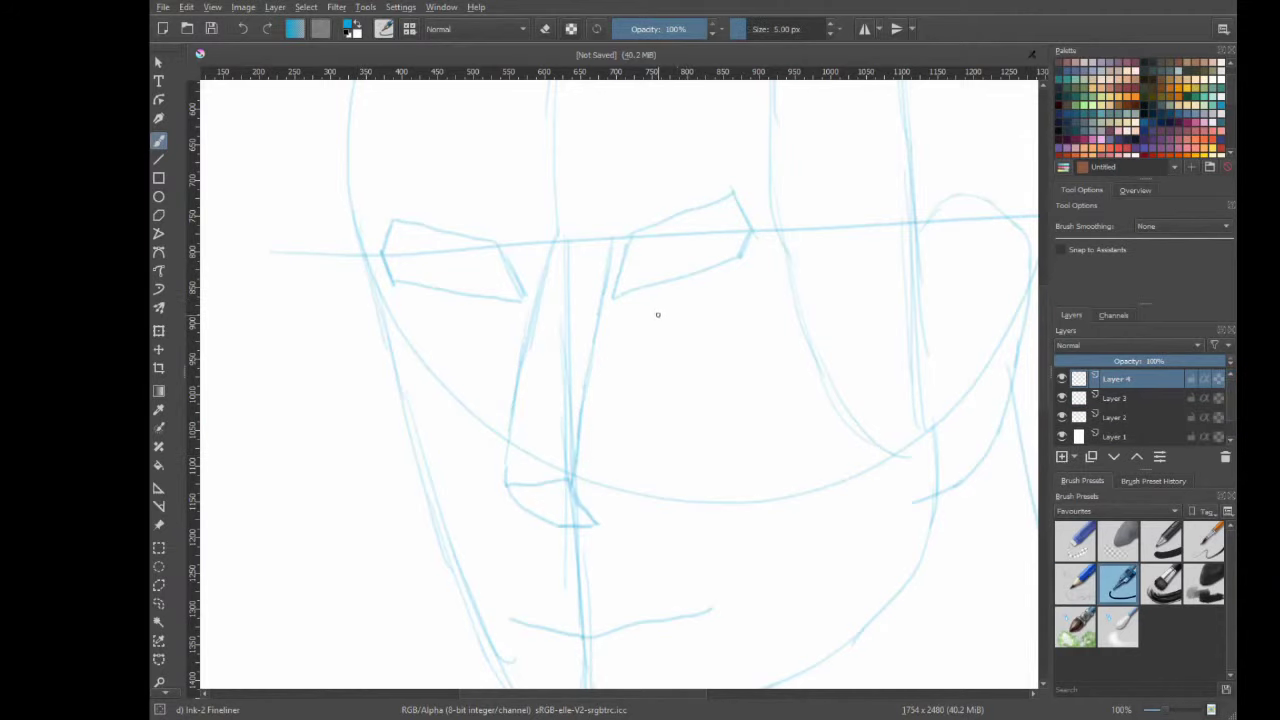
right_click(623, 234)
left_click(700, 179)
Ink the right eye's upper-lid arc, retrying until the curve is clean.
mouse_move(614, 296)
left_mouse_down()
mouse_move(688, 212)
mouse_move(752, 230)
left_mouse_up()
key("ctrl+z")
key("ctrl+z")
mouse_move(610, 298)
left_mouse_down()
mouse_move(674, 220)
mouse_move(750, 222)
left_mouse_up()
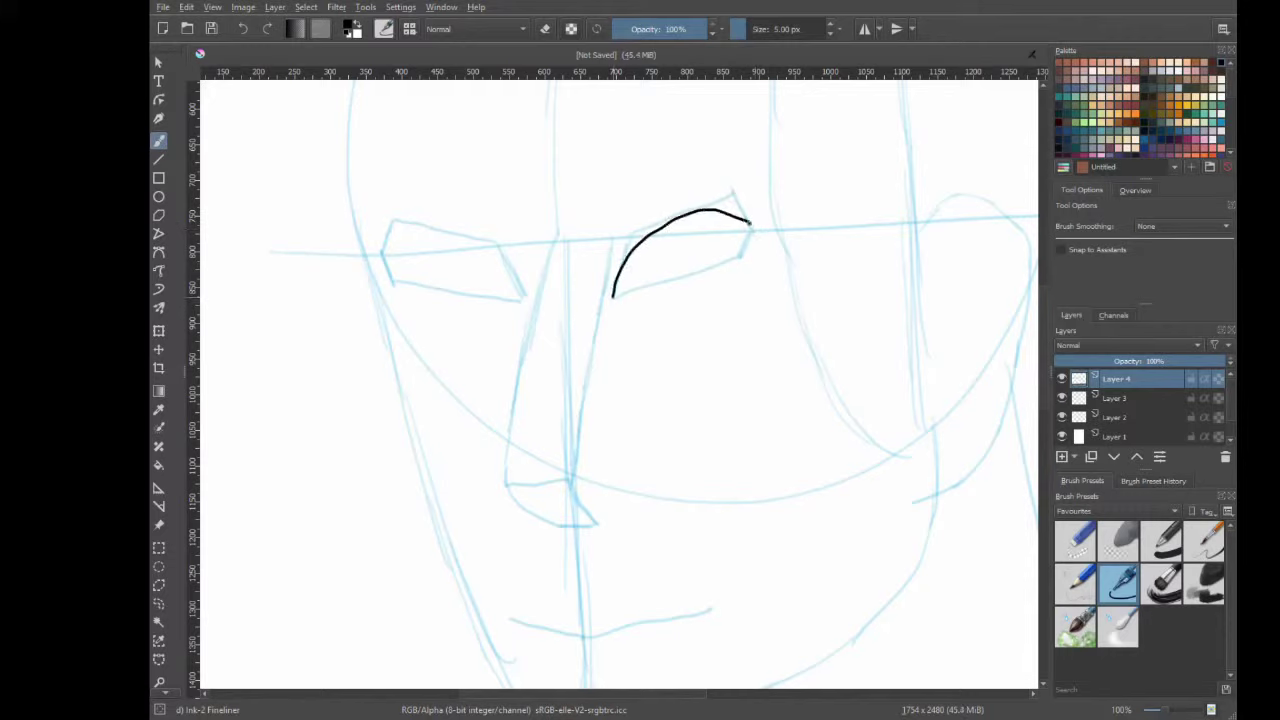
key("ctrl+z")
mouse_move(613, 294)
left_mouse_down()
mouse_move(651, 222)
mouse_move(757, 208)
mouse_move(616, 280)
mouse_move(678, 214)
mouse_move(758, 206)
left_mouse_up()
key("ctrl+z")
key("ctrl+z")
key("ctrl+z")
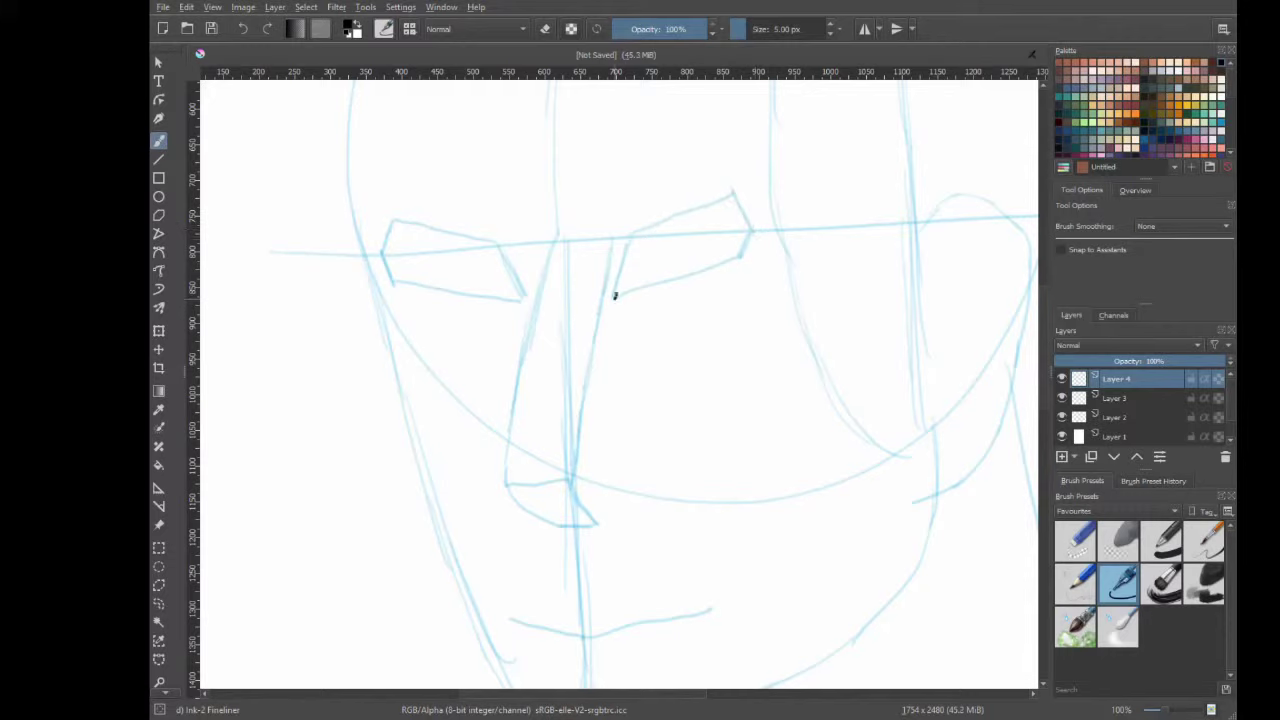
left_click_drag(612, 296, 760, 212)
key("ctrl+z")
key("ctrl+z")
mouse_move(610, 297)
left_mouse_down()
mouse_move(664, 222)
mouse_move(752, 226)
mouse_move(669, 220)
mouse_move(612, 290)
mouse_move(646, 234)
mouse_move(626, 248)
mouse_move(749, 223)
mouse_move(651, 230)
left_mouse_up()
key("ctrl+z")
key("ctrl+z")
key("ctrl+z")
key("ctrl+z")
key("ctrl+z")
mouse_move(614, 296)
left_mouse_down()
mouse_move(722, 212)
mouse_move(626, 262)
mouse_move(694, 204)
left_mouse_up()
key("ctrl+z")
key("ctrl+z")
left_click_drag(614, 296, 650, 226)
key("ctrl+z")
left_click_drag(612, 296, 612, 288)
key("ctrl+z")
mouse_move(613, 296)
left_mouse_down()
mouse_move(632, 236)
mouse_move(745, 222)
left_mouse_up()
Ink the upper-lid arc over the left eye.
key("ctrl+z")
mouse_move(613, 296)
left_mouse_down()
mouse_move(651, 232)
mouse_move(758, 228)
left_mouse_up()
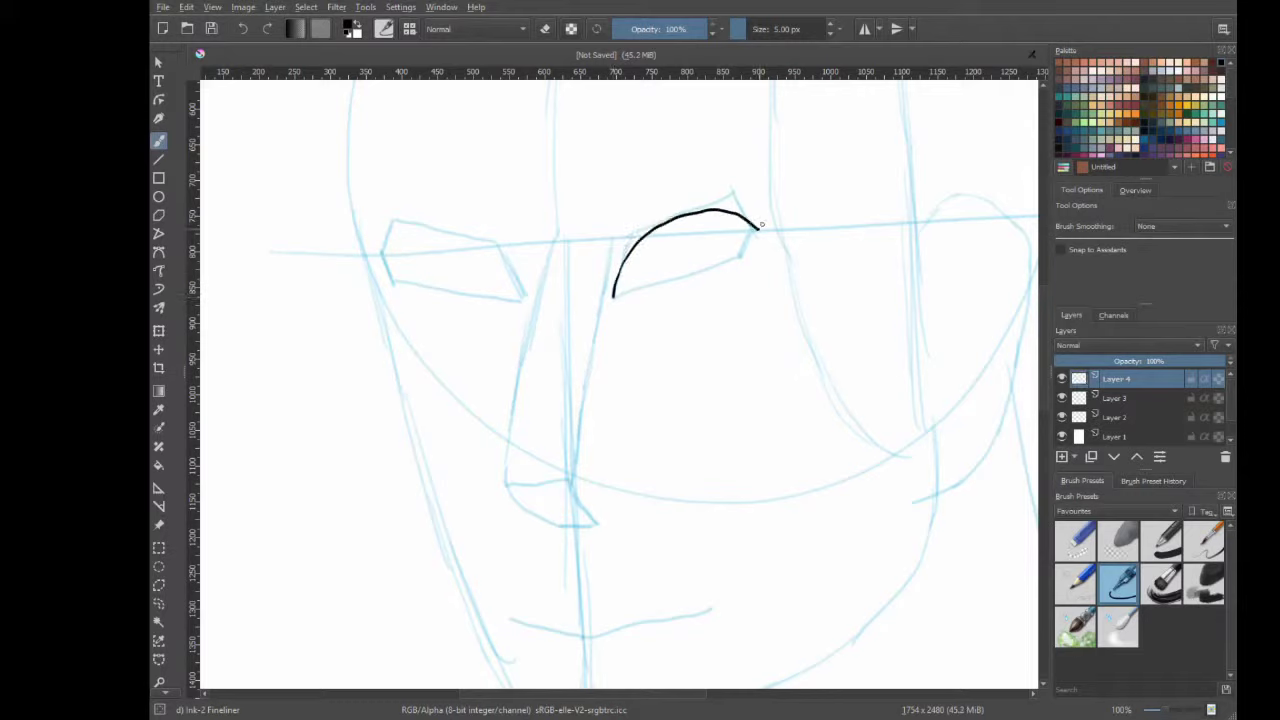
mouse_move(384, 248)
left_mouse_down()
mouse_move(443, 229)
mouse_move(528, 296)
mouse_move(494, 257)
mouse_move(393, 229)
mouse_move(460, 228)
mouse_move(528, 290)
left_mouse_up()
key("ctrl+z")
key("ctrl+z")
key("ctrl+z")
key("ctrl+z")
mouse_move(381, 254)
left_mouse_down()
mouse_move(468, 230)
mouse_move(414, 230)
mouse_move(530, 294)
left_mouse_up()
key("ctrl+z")
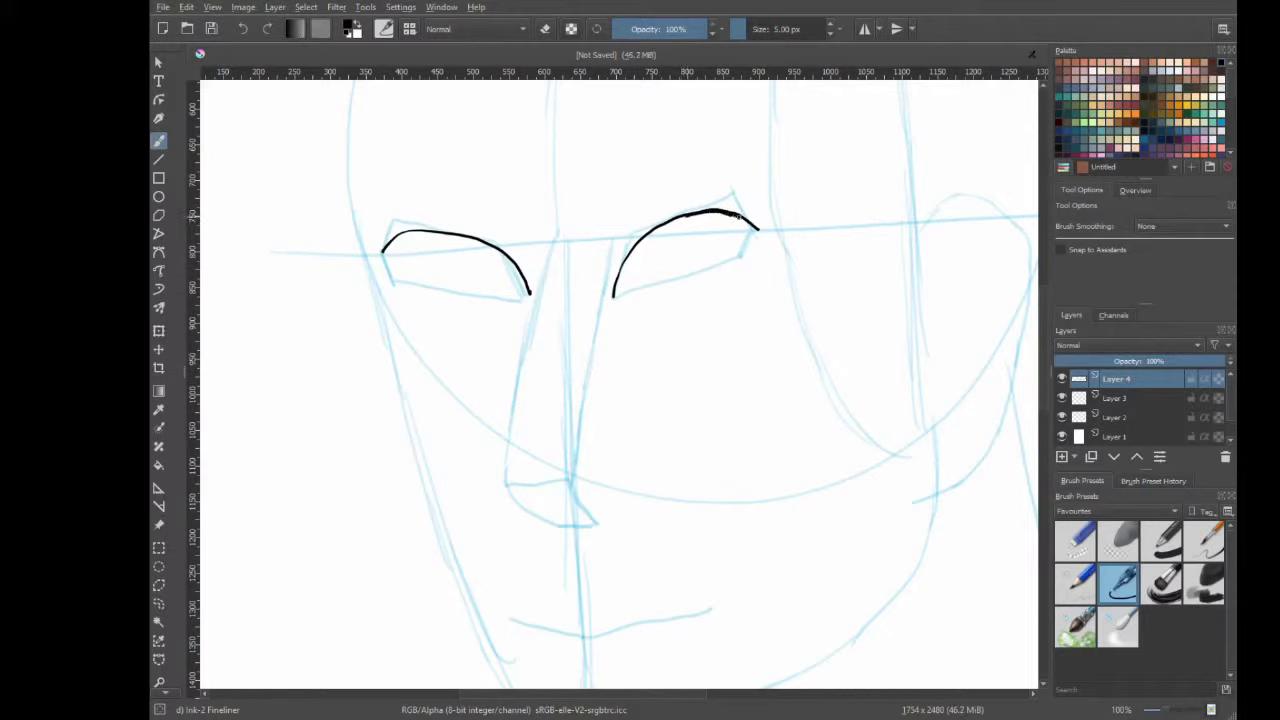
Thicken the outer ends of both eyelid arcs.
left_click_drag(730, 213, 757, 228)
key("ctrl+z")
key("ctrl+z")
mouse_move(412, 232)
left_mouse_down()
mouse_move(383, 252)
mouse_move(422, 233)
left_mouse_up()
key("ctrl+z")
Switch to the Basic-6 Details brush at 8.50 px.
right_click(757, 231)
left_click(751, 122)
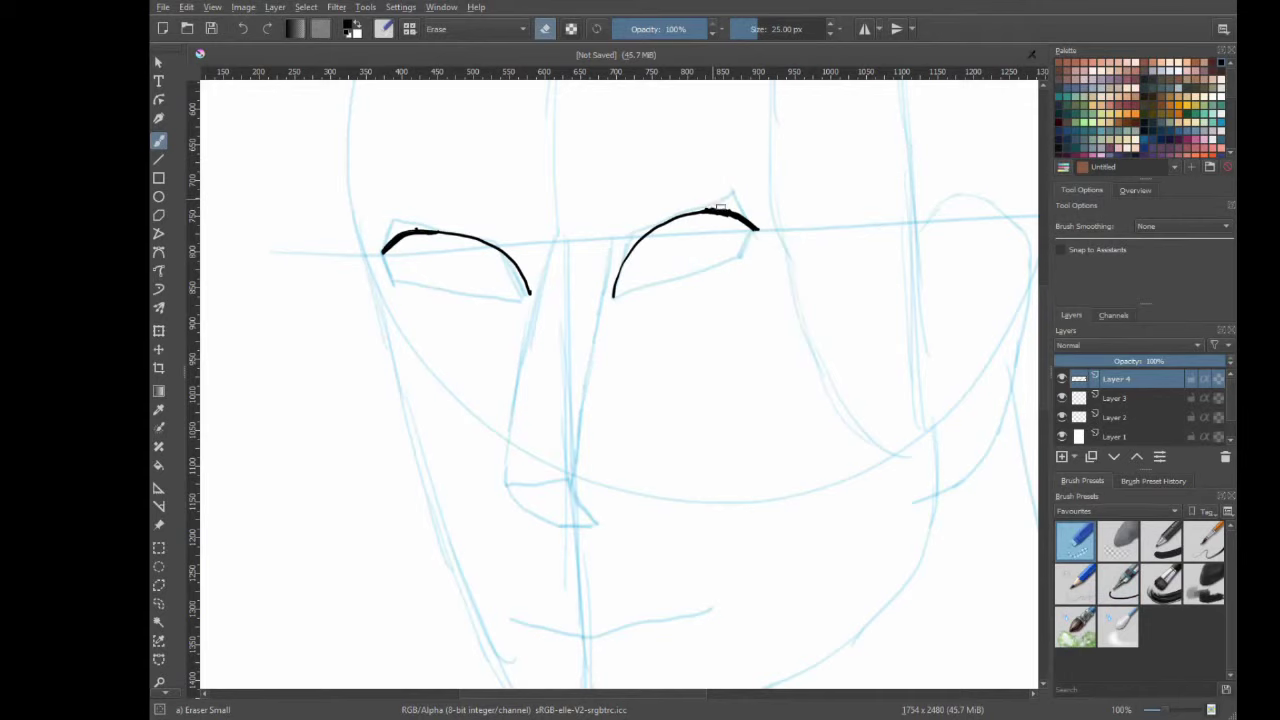
right_click(555, 381)
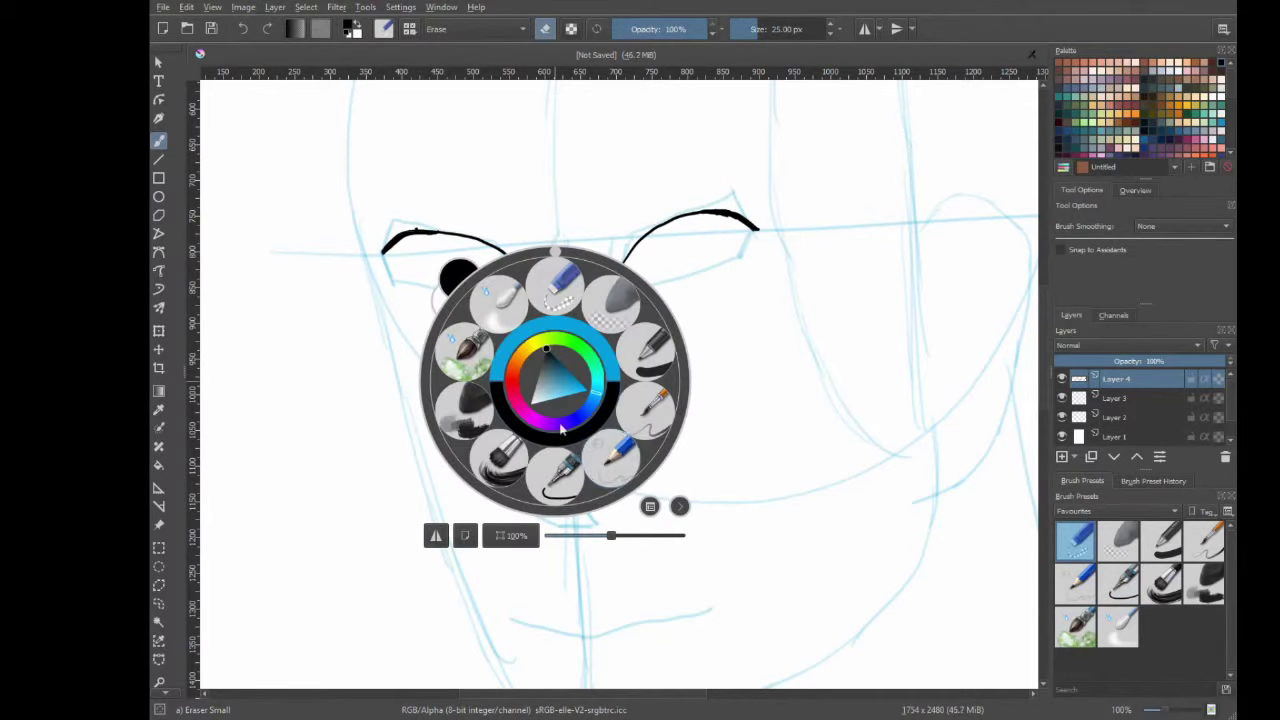
left_click(610, 458)
key("bracketright")
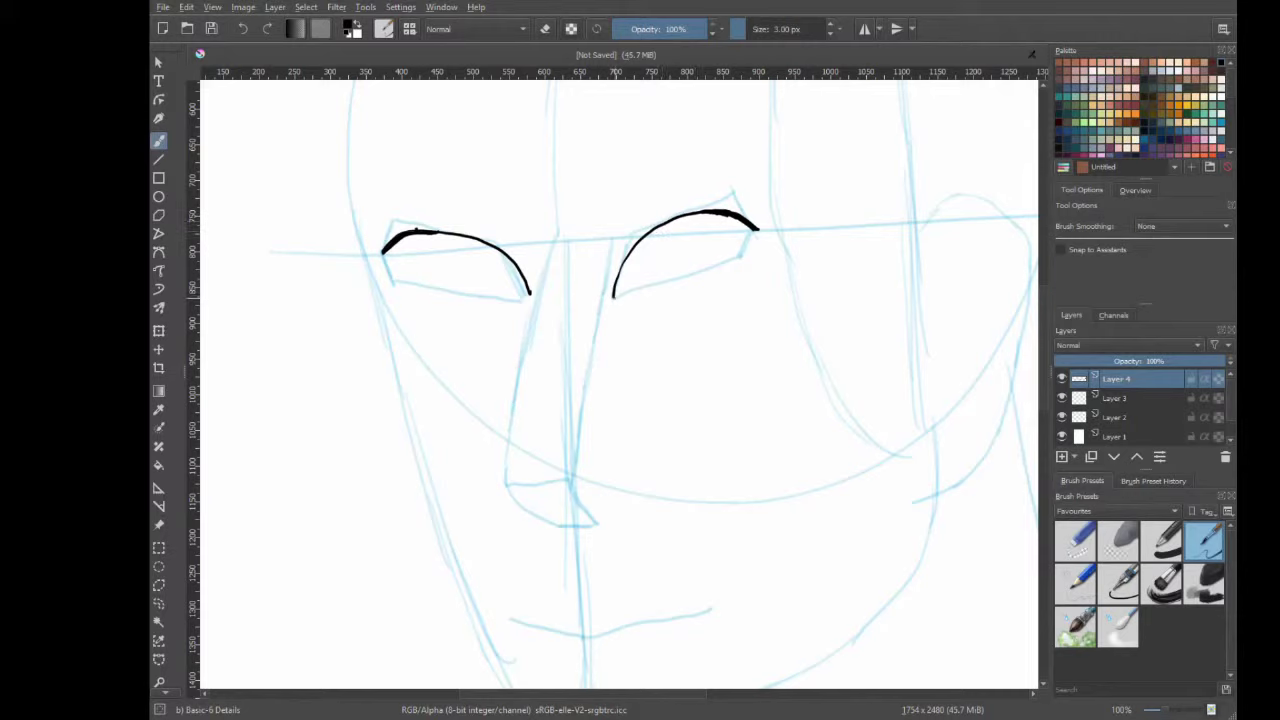
Draw the right eye's lower lid and thin iris circles in both eyes.
left_click_drag(656, 285, 745, 250)
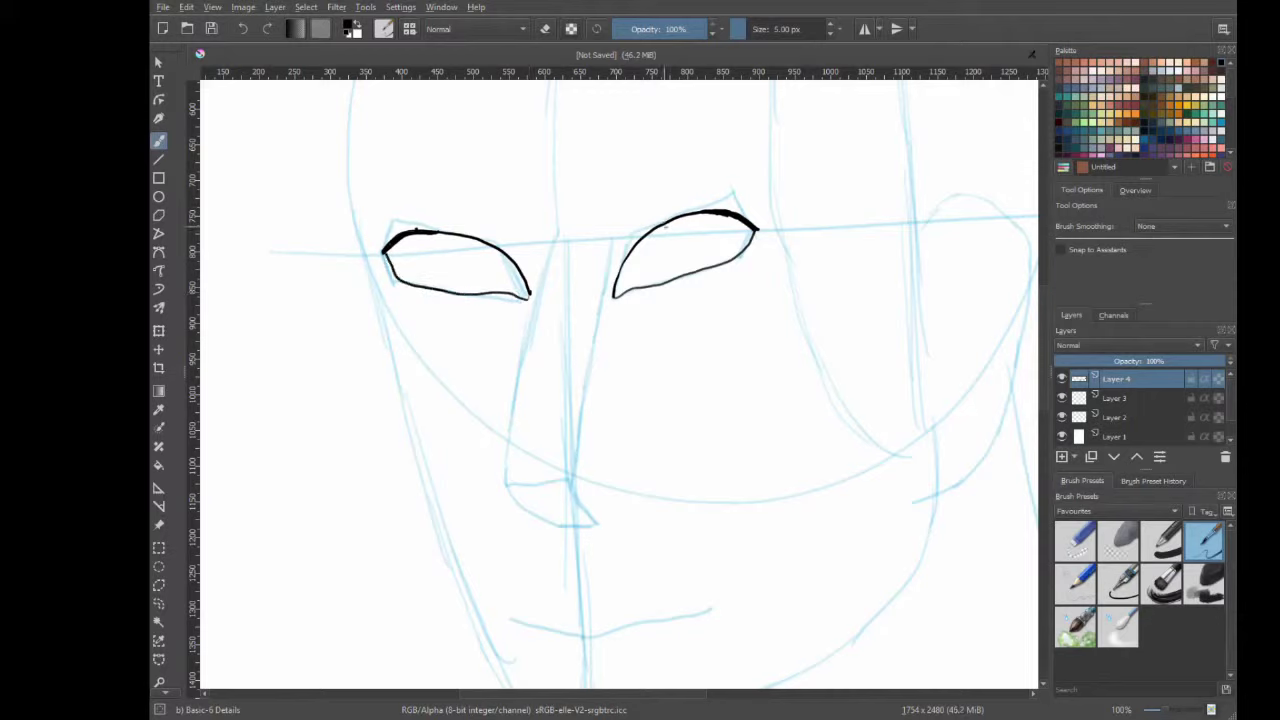
mouse_move(660, 226)
left_mouse_down()
mouse_move(650, 262)
mouse_move(668, 280)
left_mouse_up()
left_click_drag(703, 212, 718, 245)
key("ctrl+z")
key("ctrl+z")
mouse_move(444, 234)
left_mouse_down()
mouse_move(424, 280)
mouse_move(472, 292)
left_mouse_up()
key("ctrl+z")
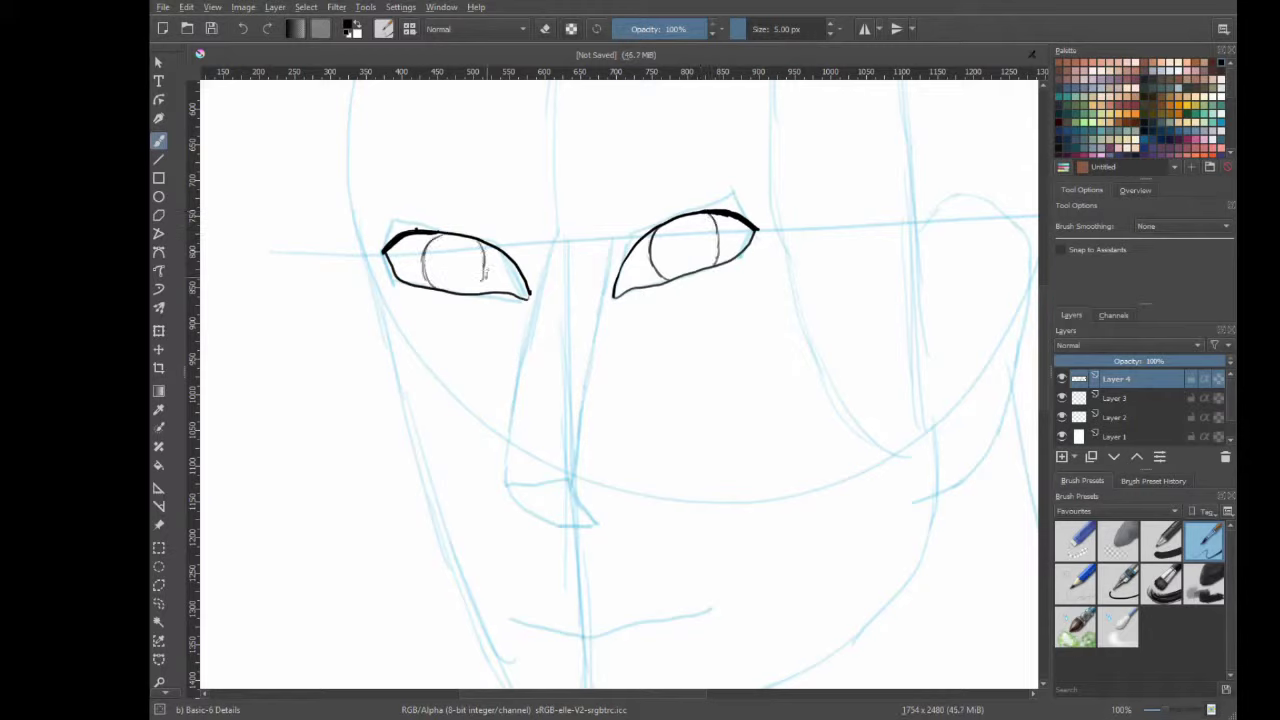
left_click_drag(480, 242, 482, 292)
Darken the left eye's lower edge near its corner.
scroll(696, 555, "down", 2)
scroll(660, 420, "up", 3)
scroll(651, 392, "down", 1)
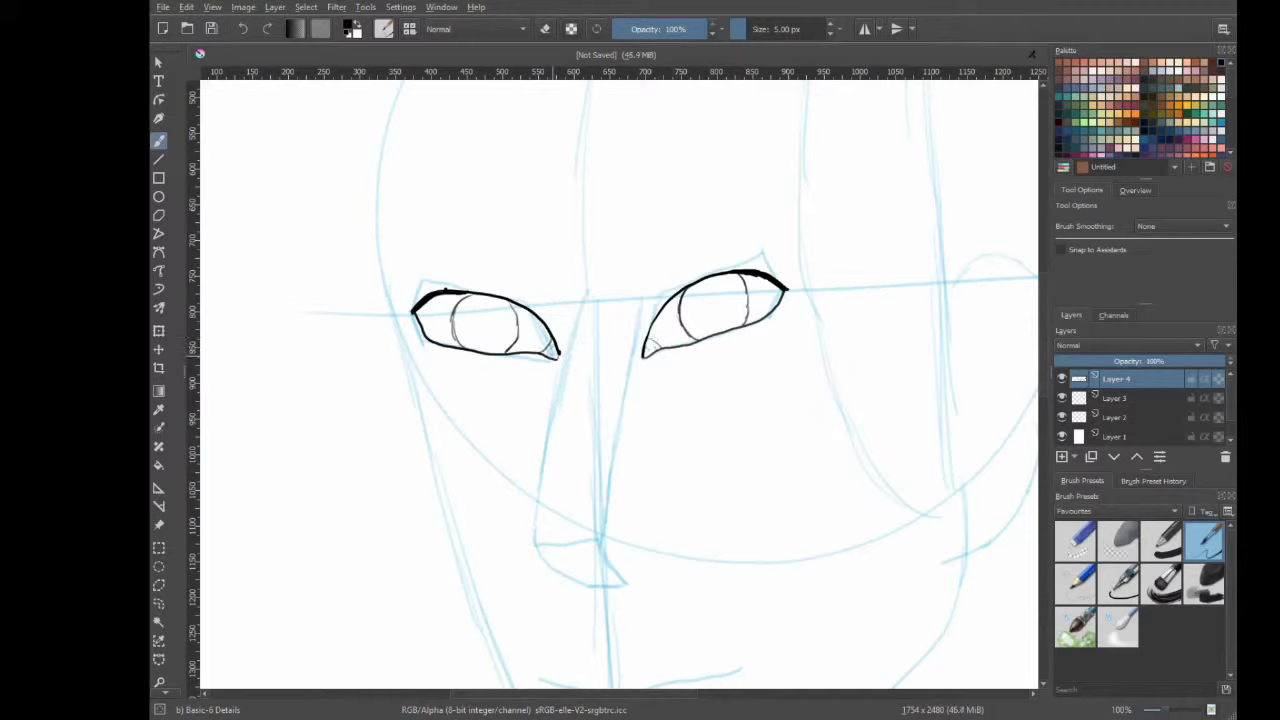
key("e")
right_click(658, 347)
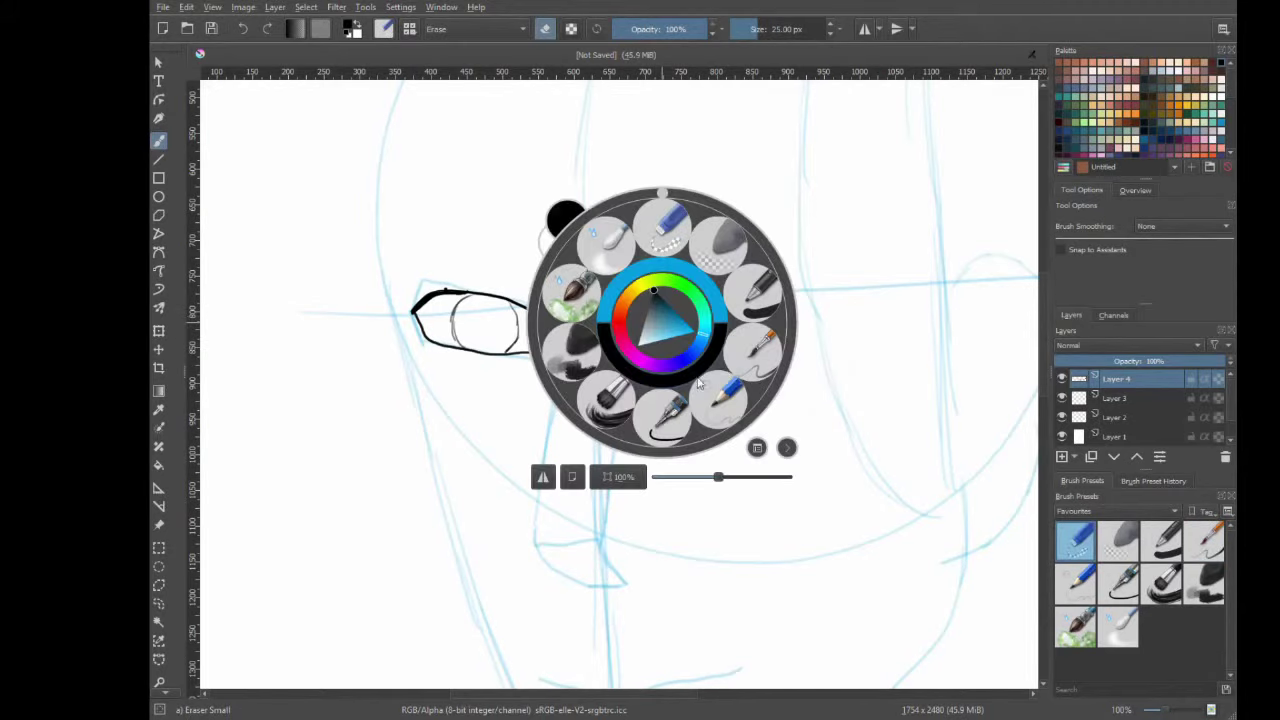
left_click(780, 368)
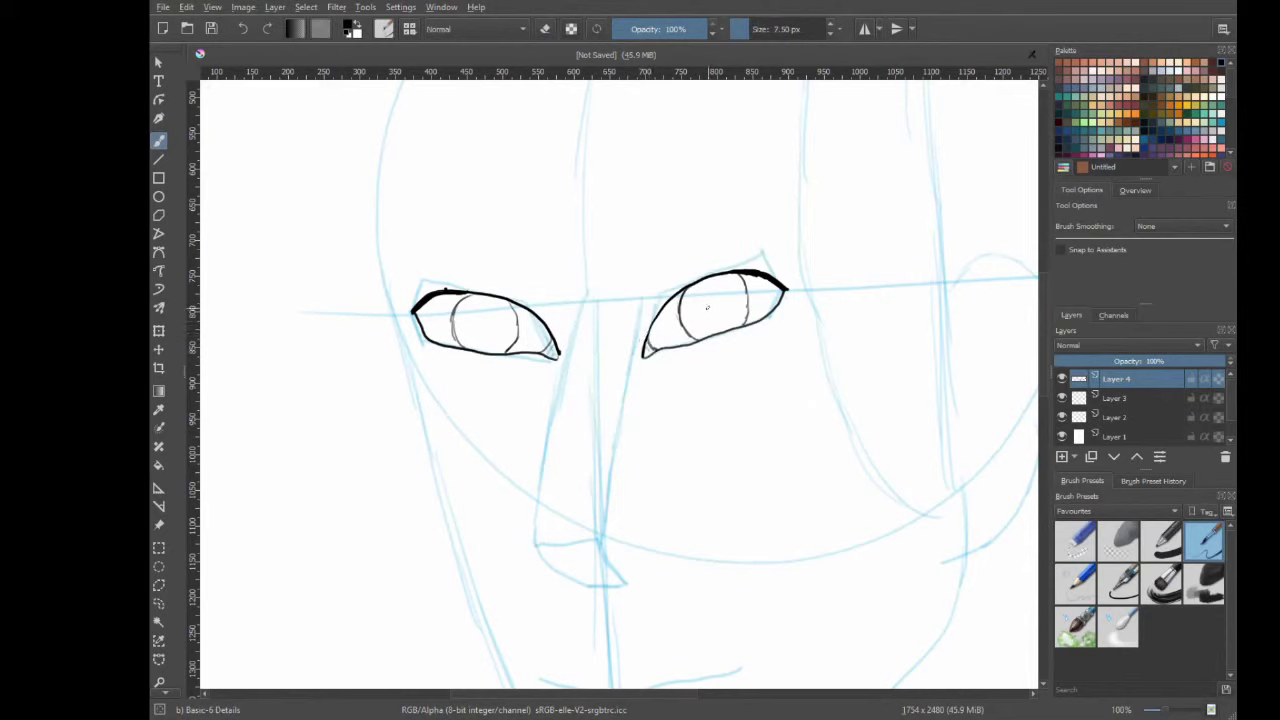
mouse_move(410, 312)
left_mouse_down()
mouse_move(422, 342)
mouse_move(474, 357)
left_mouse_up()
key("ctrl+z")
left_click_drag(530, 355, 554, 360)
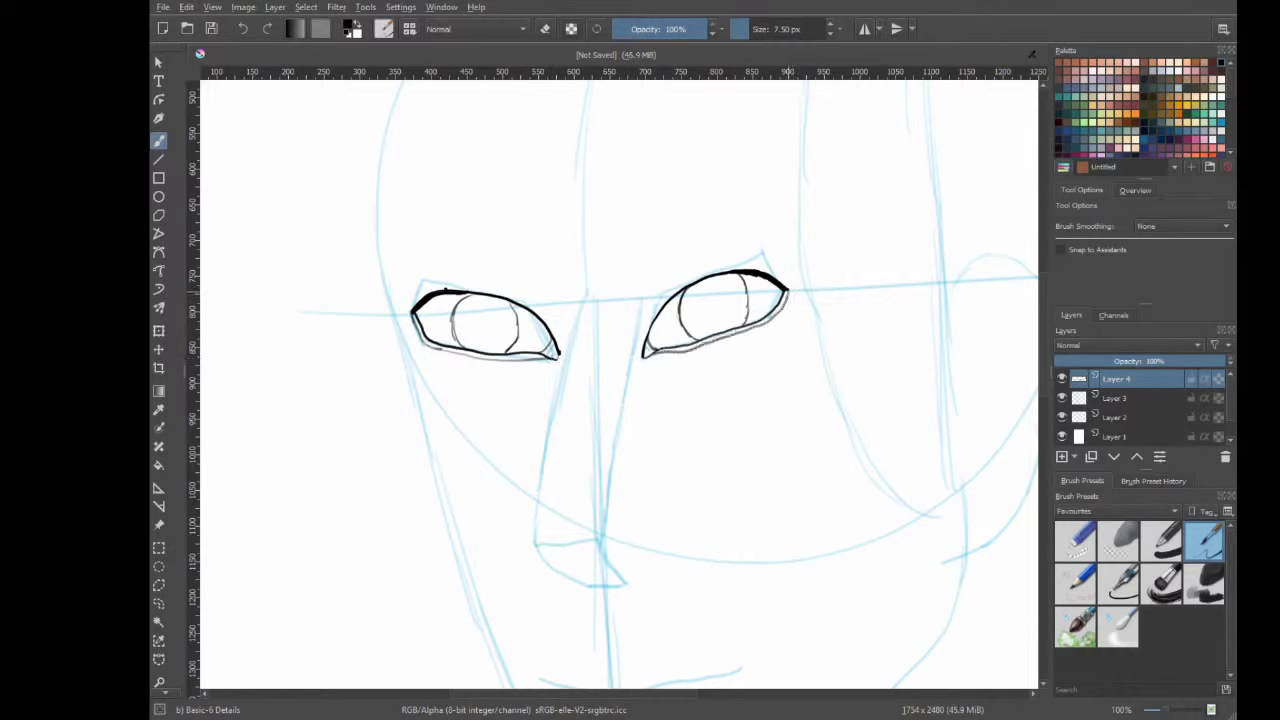
Draw grey crease arcs above the right and left eyes.
mouse_move(642, 350)
left_mouse_down()
mouse_move(644, 316)
mouse_move(676, 272)
mouse_move(637, 330)
left_mouse_up()
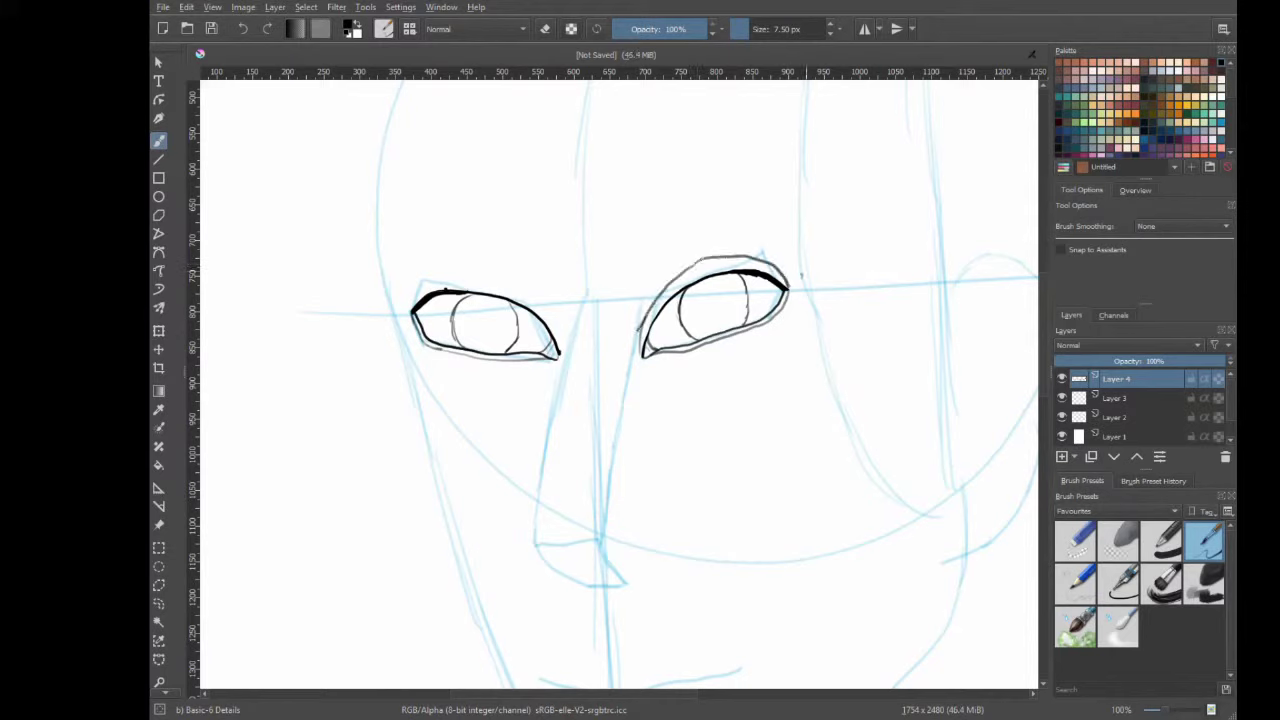
key("ctrl+z")
left_click_drag(786, 290, 690, 266)
mouse_move(412, 305)
left_mouse_down()
mouse_move(520, 290)
mouse_move(565, 330)
mouse_move(464, 288)
left_mouse_up()
key("ctrl+z")
key("ctrl+z")
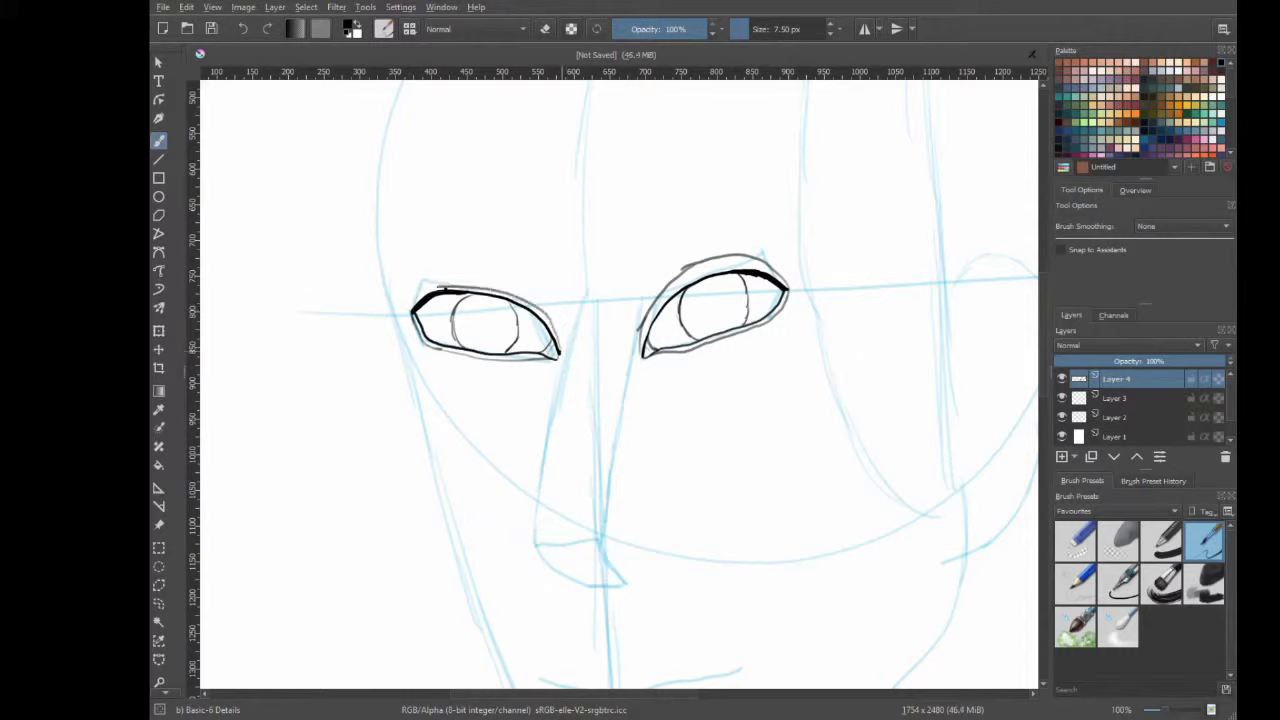
left_click_drag(558, 348, 412, 302)
key("ctrl+z")
left_click_drag(560, 350, 413, 300)
key("ctrl+z")
left_click_drag(560, 350, 412, 304)
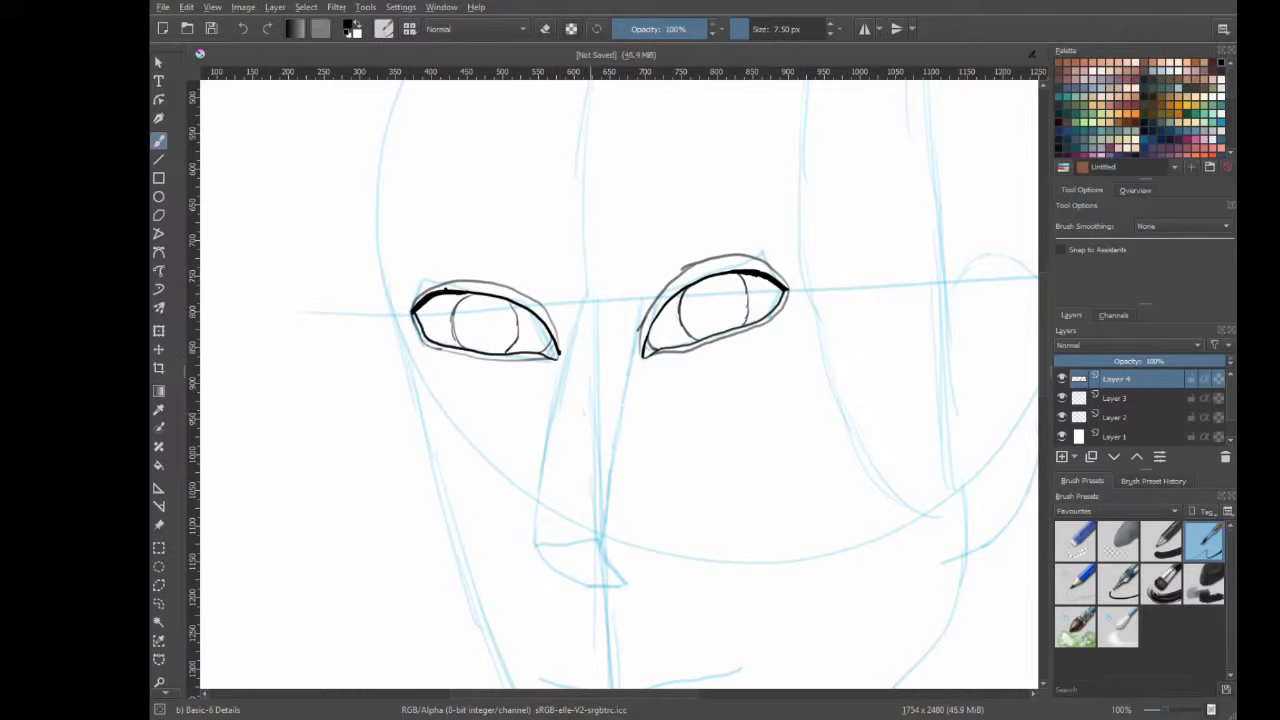
Ink the mouth line and the upper and lower lip curves.
scroll(574, 409, "down", 2)
scroll(574, 409, "down", 3)
mouse_move(540, 466)
left_mouse_down()
mouse_move(606, 479)
mouse_move(742, 457)
left_mouse_up()
key("ctrl+z")
key("ctrl+z")
key("ctrl+z")
mouse_move(612, 470)
left_mouse_down()
mouse_move(599, 458)
mouse_move(718, 454)
left_mouse_up()
key("ctrl+z")
key("ctrl+z")
mouse_move(600, 458)
left_mouse_down()
mouse_move(556, 448)
mouse_move(572, 456)
mouse_move(540, 464)
left_mouse_up()
key("ctrl+z")
mouse_move(740, 458)
left_mouse_down()
mouse_move(688, 500)
mouse_move(564, 500)
mouse_move(540, 462)
mouse_move(717, 495)
mouse_move(612, 514)
mouse_move(542, 466)
mouse_move(662, 510)
mouse_move(566, 496)
mouse_move(546, 468)
left_mouse_up()
key("ctrl+z")
key("ctrl+z")
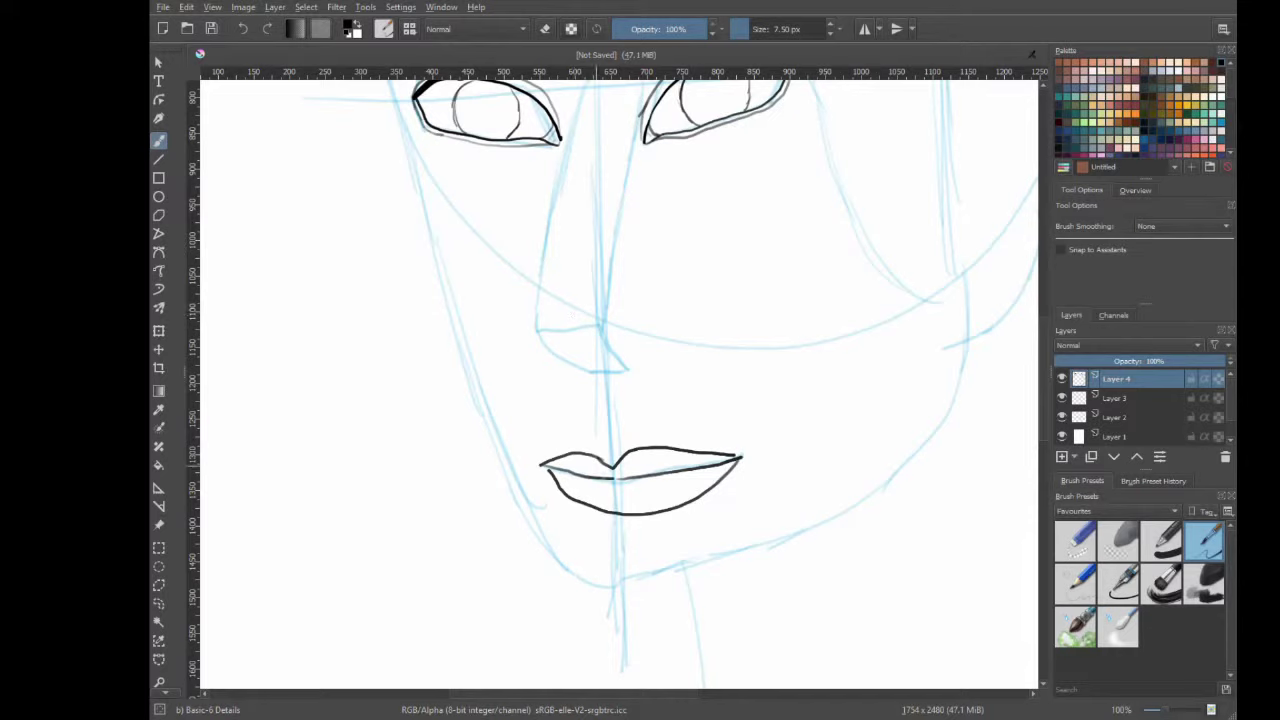
Stroke faint grey and darker lines along the top edge of the lower lip.
mouse_move(738, 457)
left_mouse_down()
mouse_move(622, 476)
mouse_move(718, 461)
left_mouse_up()
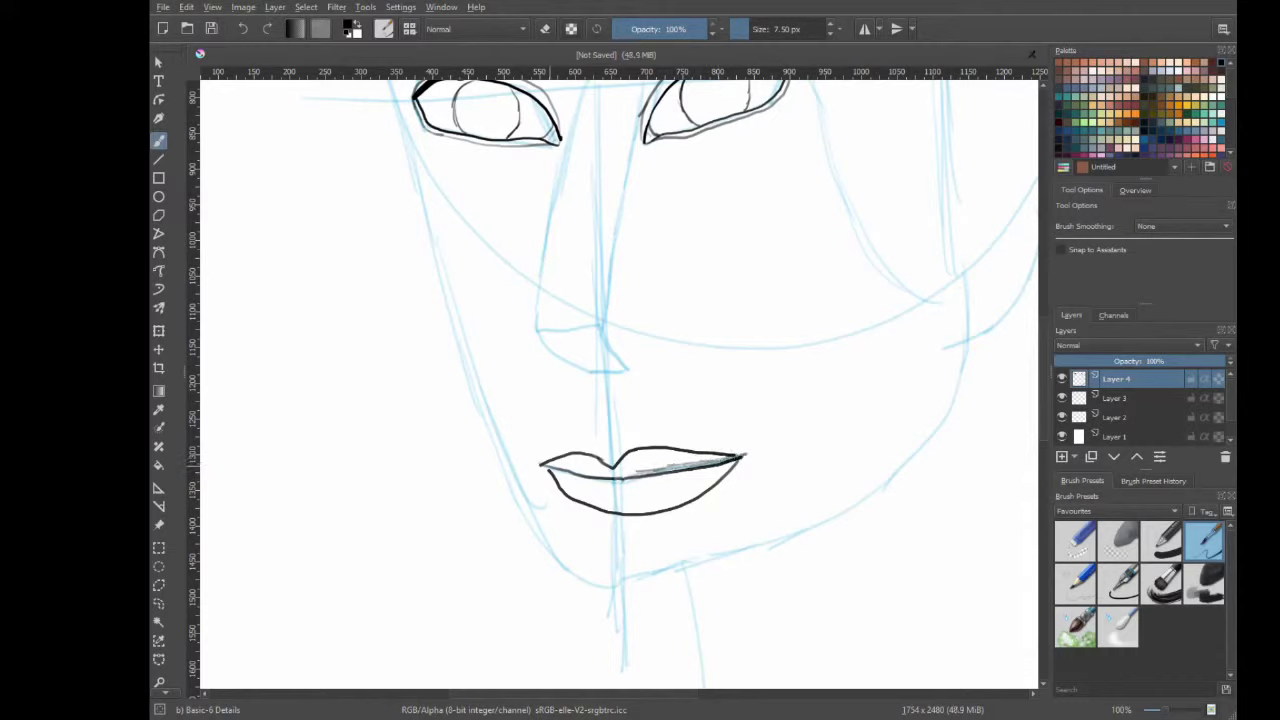
left_click_drag(540, 463, 601, 478)
scroll(677, 240, "up", 2)
scroll(690, 230, "up", 2)
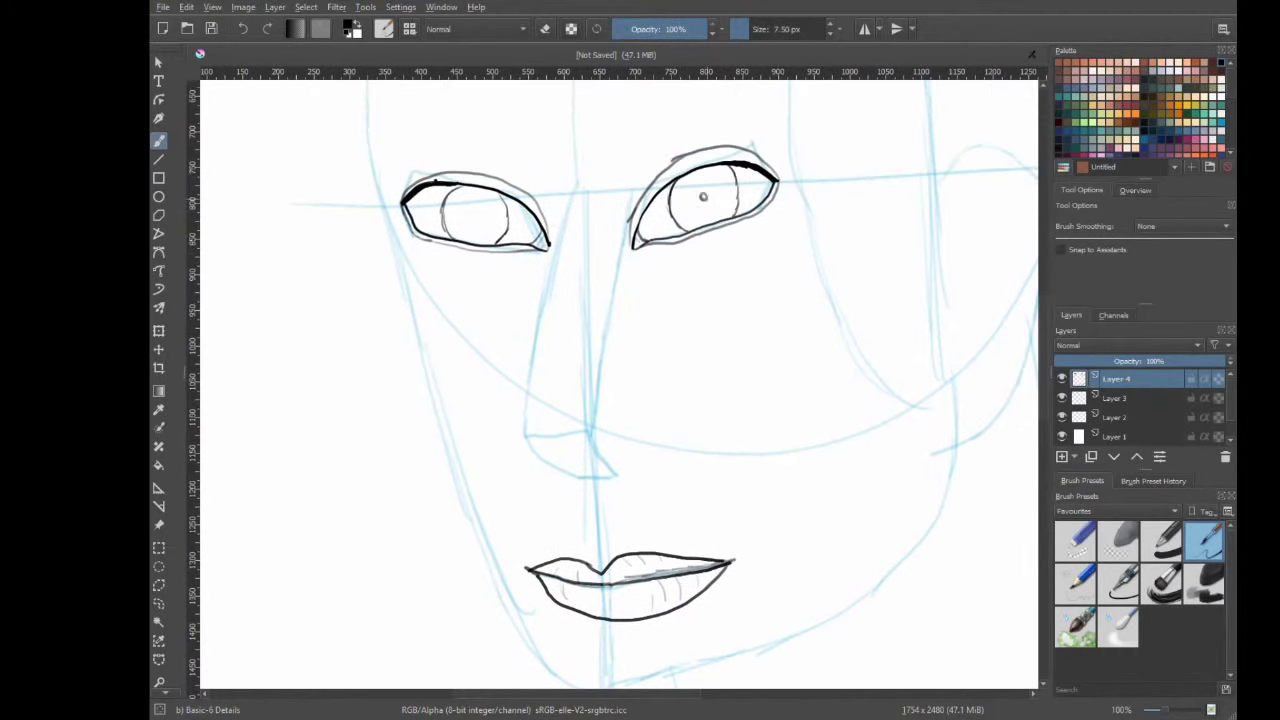
Fill solid black pupils in both eyes with the Ink-2 Fineliner brush.
right_click(719, 232)
left_click(676, 229)
left_click_drag(701, 198, 703, 198)
left_click_drag(473, 217, 475, 215)
Darken both upper eyelid lines with the Basic-6 Details brush.
right_click(569, 232)
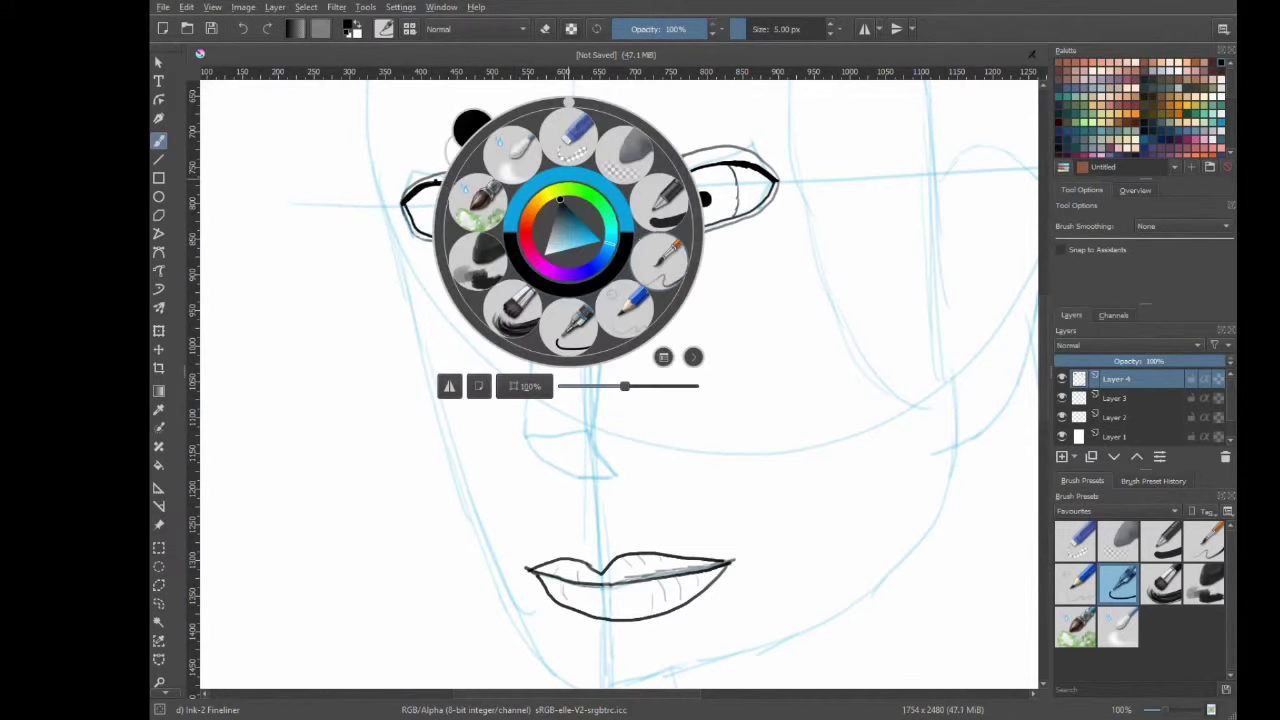
left_click(693, 190)
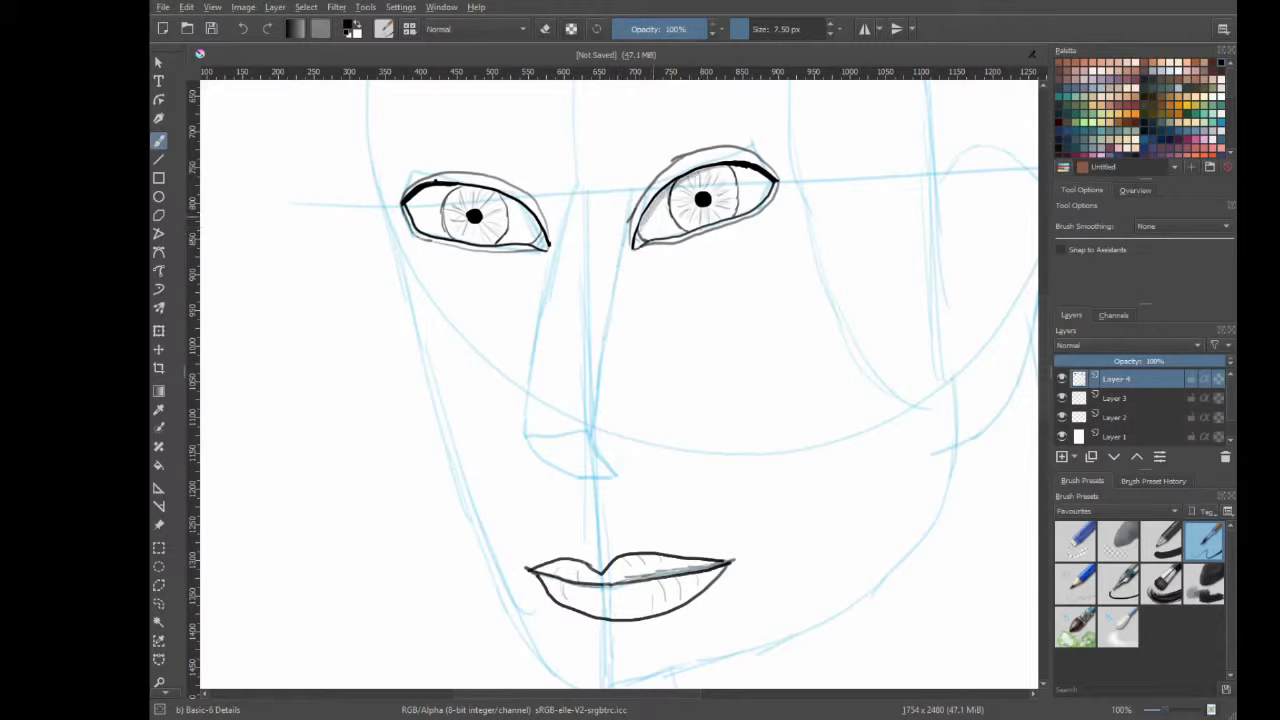
left_click_drag(702, 168, 768, 176)
left_click_drag(426, 188, 508, 198)
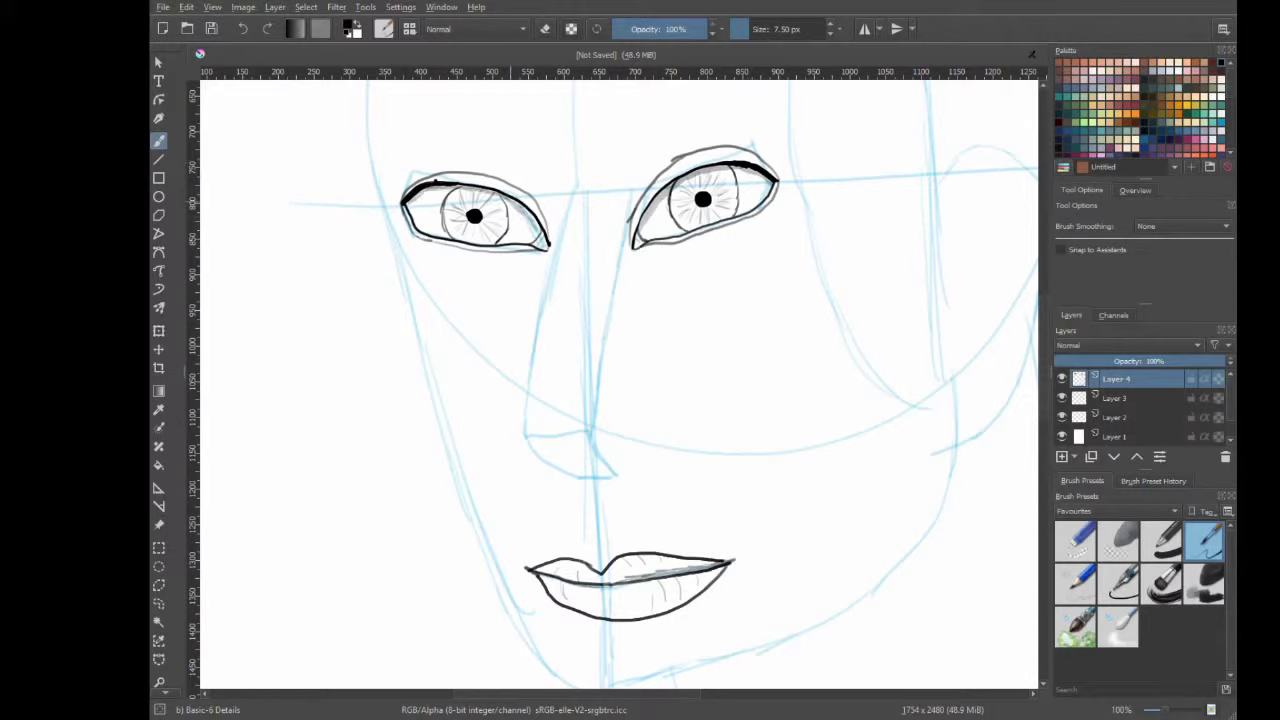
Erase a small highlight into the right pupil with Eraser Small.
right_click(628, 228)
left_click(616, 130)
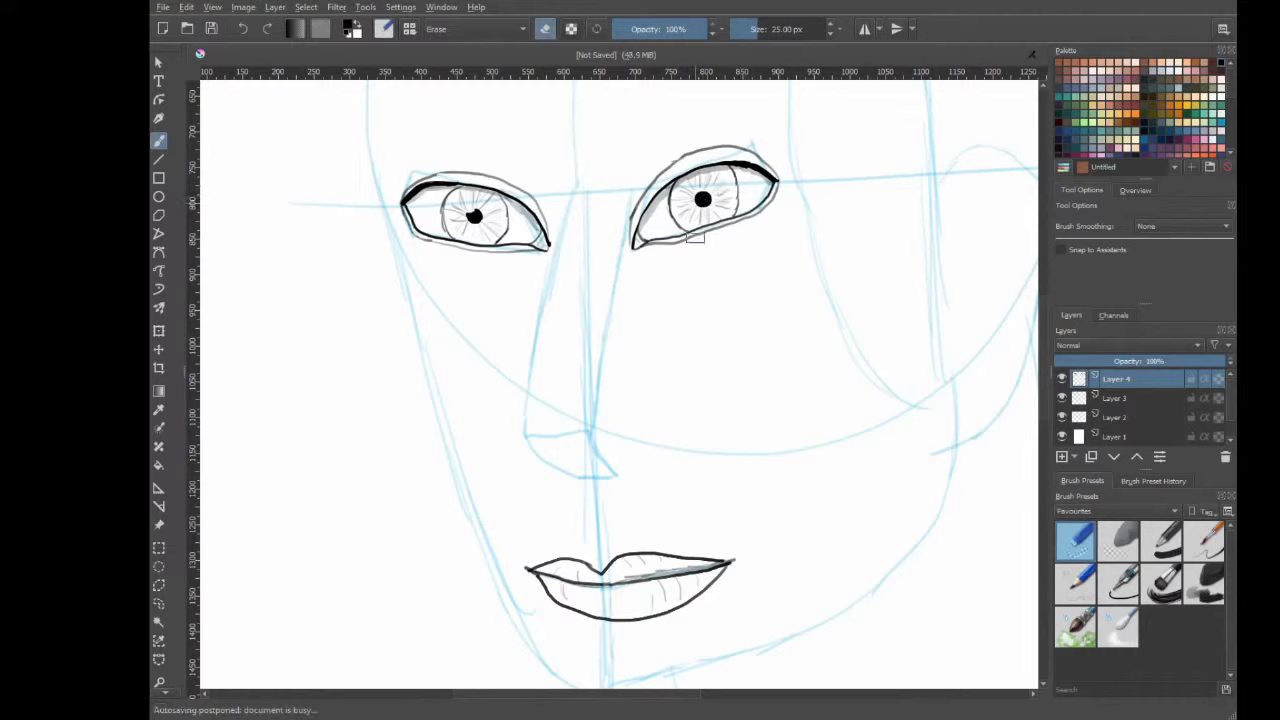
left_click_drag(698, 197, 706, 201)
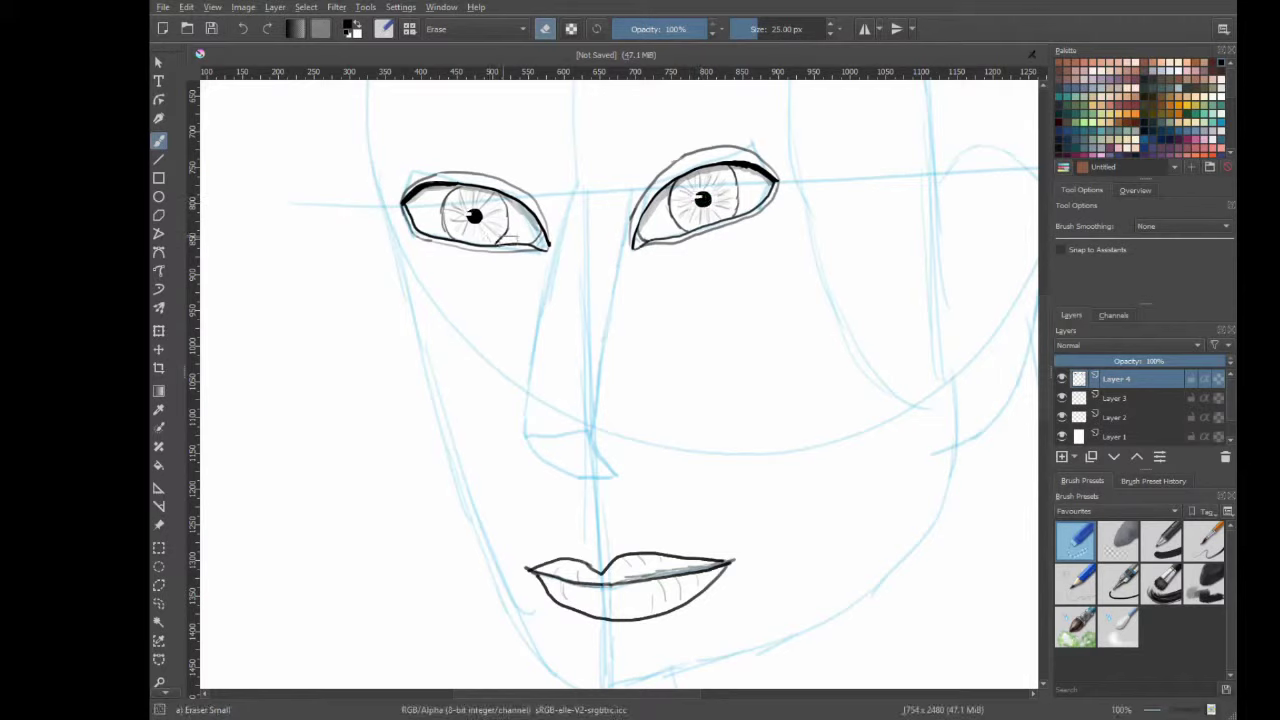
Ink the side and tip of the nose with the Basic-6 Details brush.
right_click(645, 303)
left_click(758, 334)
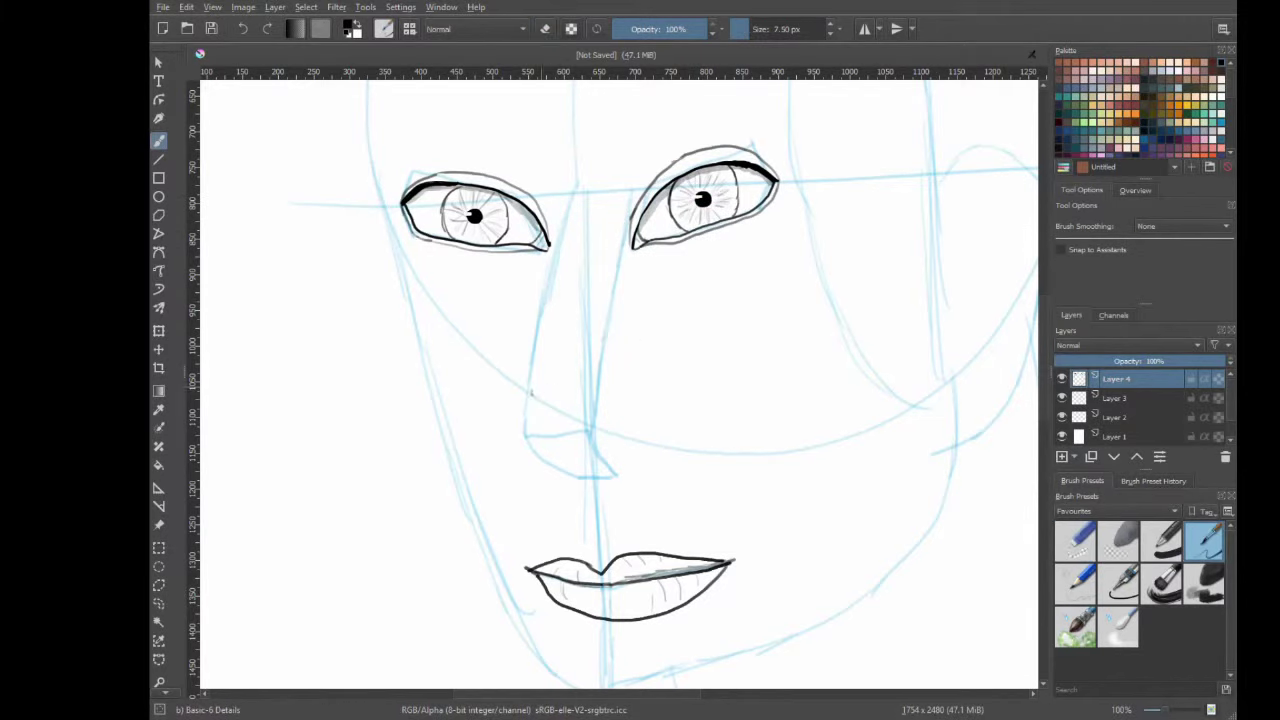
left_click_drag(530, 386, 575, 478)
Draw a small dark nostril under the nose with Ink-2 Fineliner, redoing the first attempt.
right_click(590, 454)
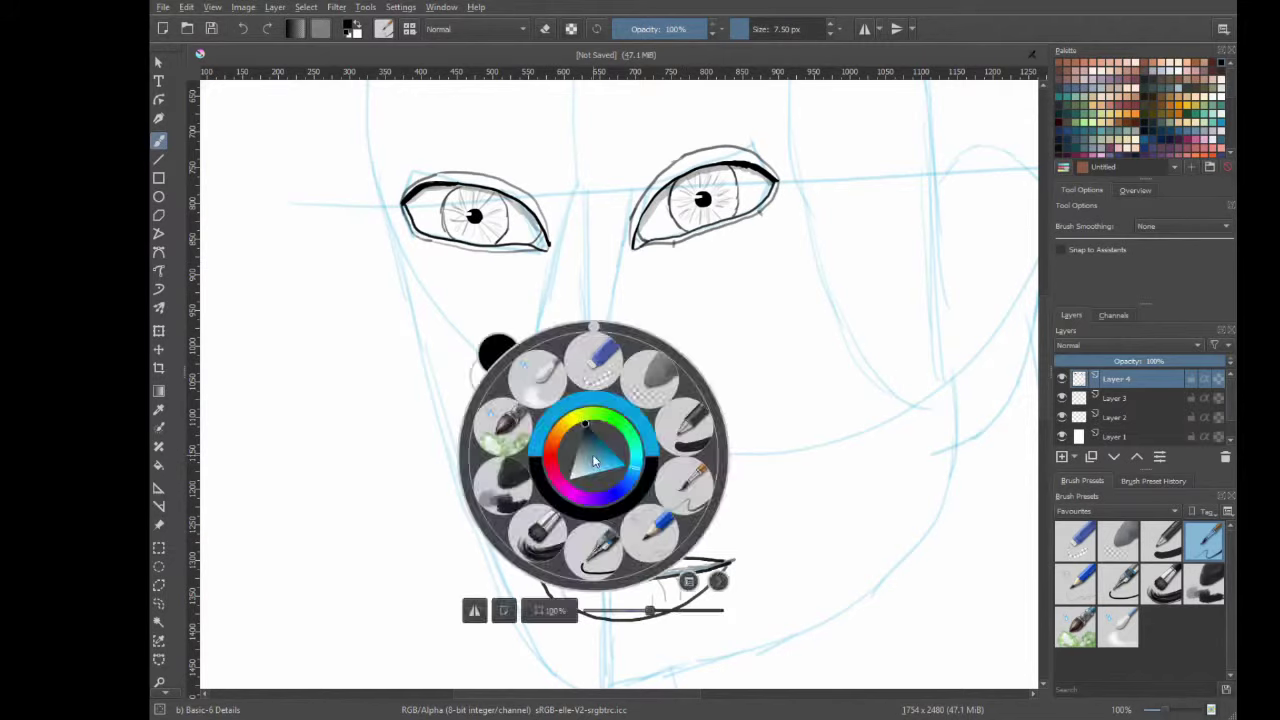
left_click(594, 550)
mouse_move(592, 454)
left_mouse_down()
mouse_move(620, 450)
mouse_move(587, 459)
left_mouse_up()
key("ctrl+z")
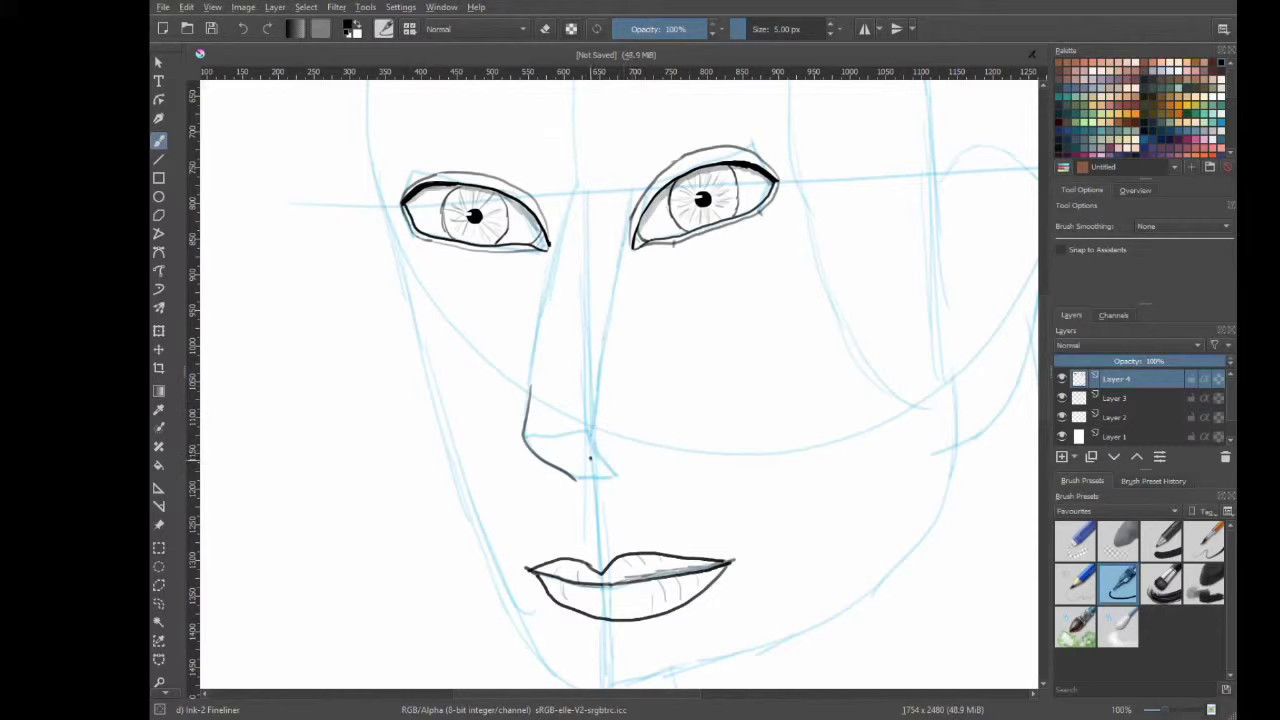
key("ctrl+z")
left_click_drag(593, 460, 598, 457)
Erase the stray end of the nose-bottom line with Eraser Small.
right_click(594, 426)
left_click(683, 454)
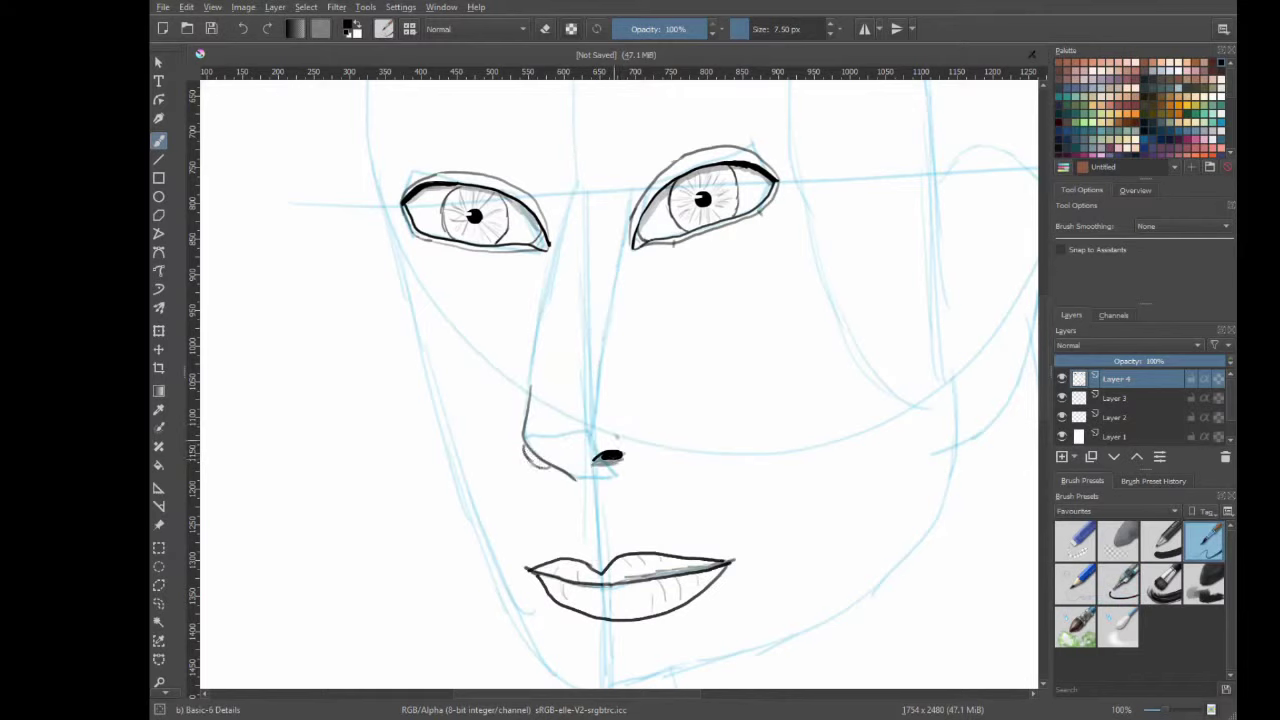
right_click(643, 414)
left_click(643, 321)
left_click_drag(585, 469, 575, 475)
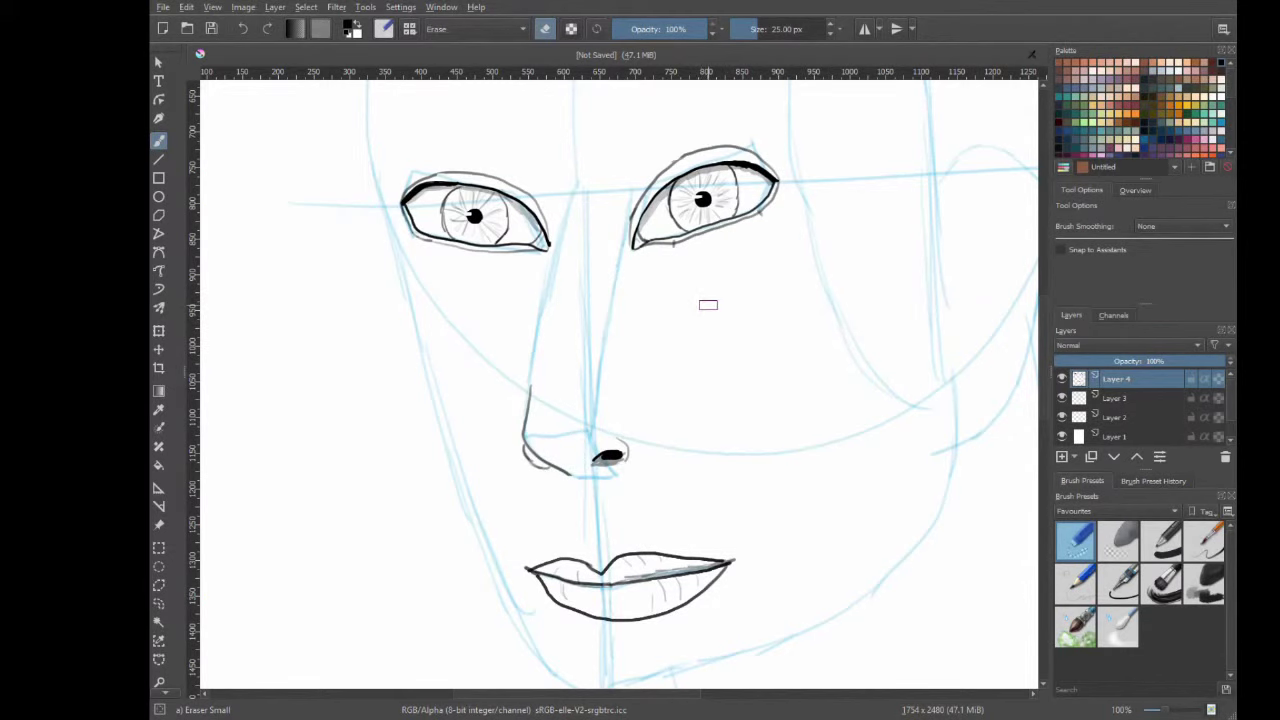
Dismiss the brush palette and pan the view to centre the eyes.
right_click(720, 309)
left_click(562, 342)
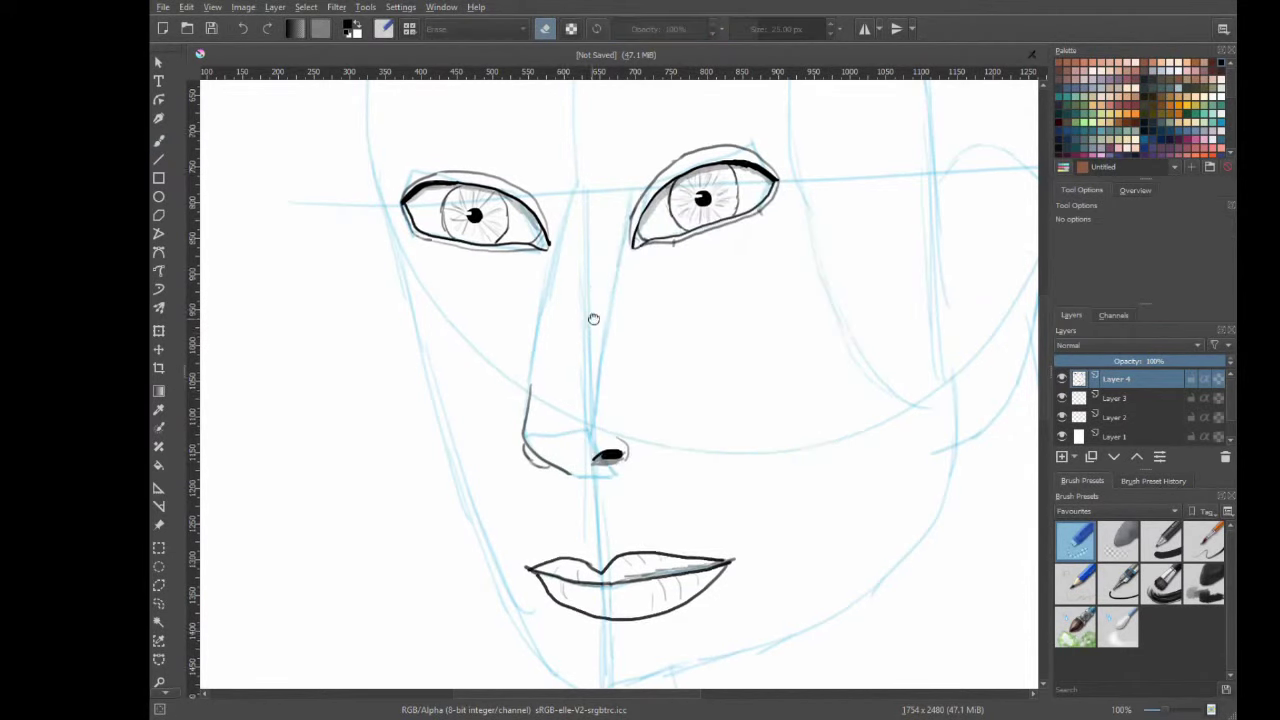
mouse_move(594, 320)
left_mouse_down()
mouse_move(657, 400)
mouse_move(861, 490)
left_mouse_up()
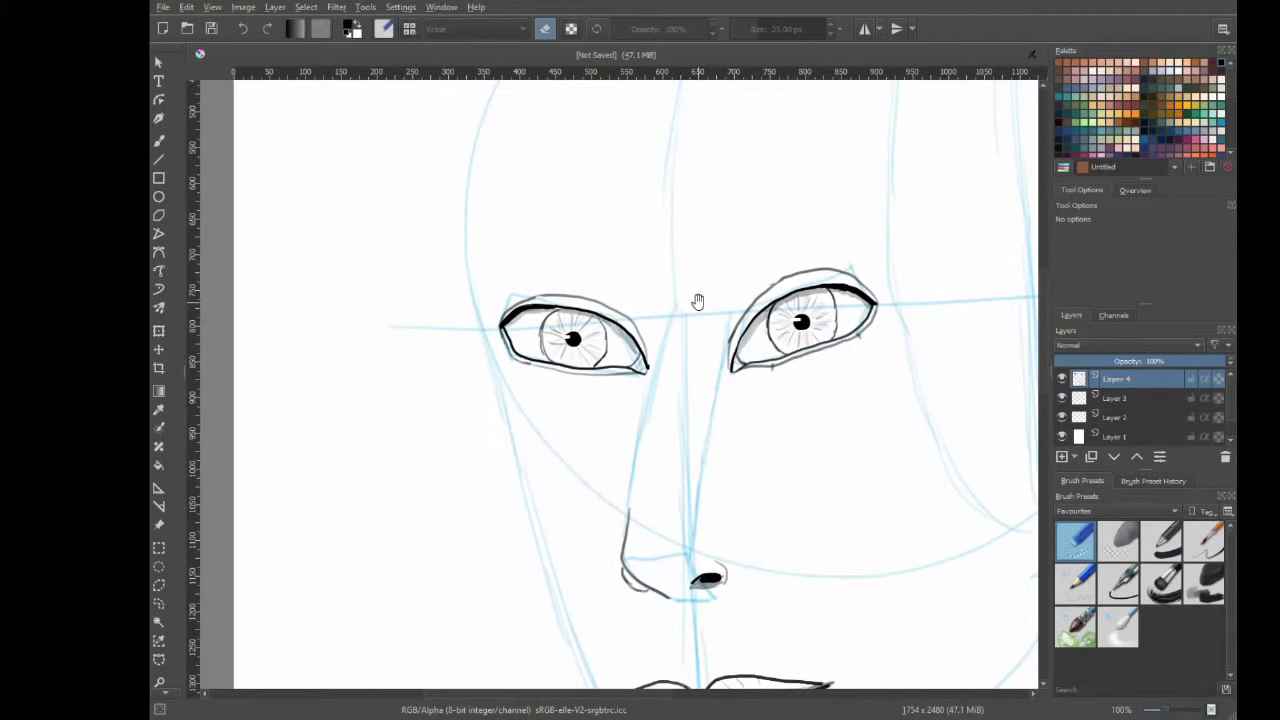
right_click(421, 337)
Ink the left face outline from beside the eye down to the jaw and chin.
left_click(520, 326)
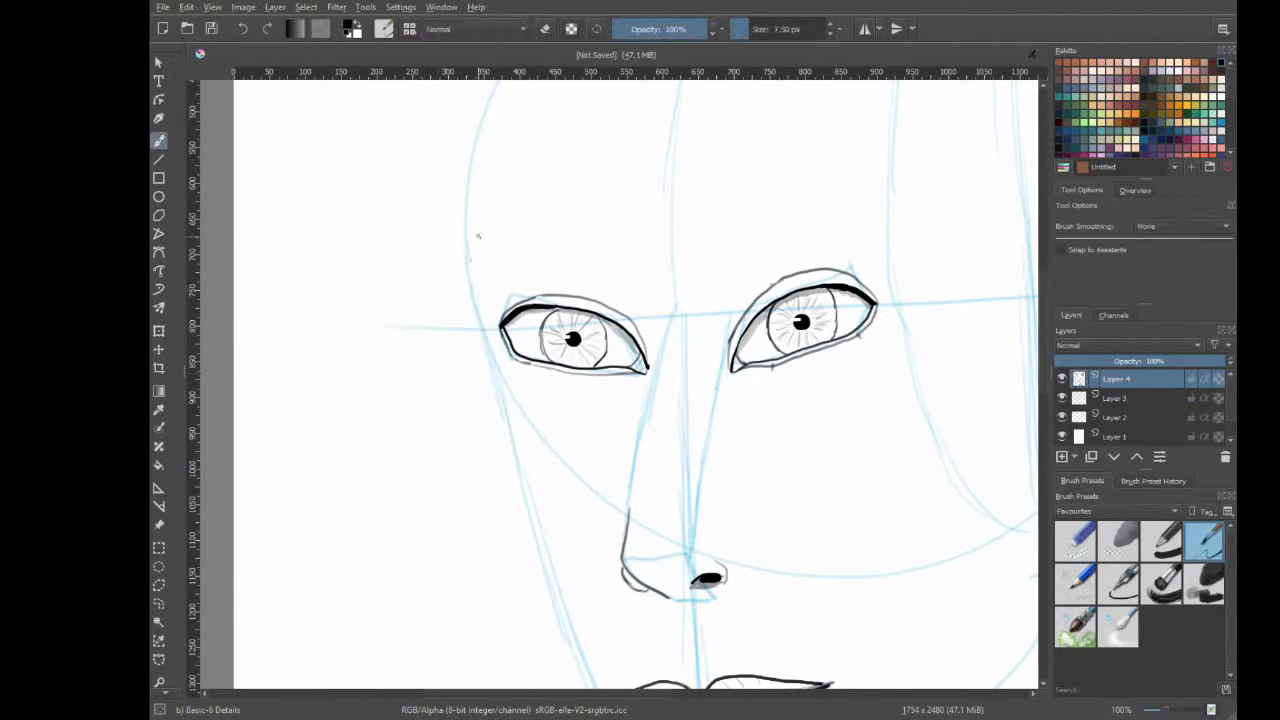
left_click_drag(477, 250, 488, 327)
key("ctrl+z")
key("ctrl+z")
mouse_move(489, 266)
left_mouse_down()
mouse_move(500, 465)
mouse_move(562, 600)
mouse_move(519, 432)
left_mouse_up()
mouse_move(470, 298)
left_mouse_down()
mouse_move(577, 563)
mouse_move(598, 592)
mouse_move(656, 612)
left_mouse_up()
left_click_drag(521, 190, 525, 315)
Extend the head outline up the left side and across the top of the head.
left_click_drag(500, 47, 500, 306)
mouse_move(460, 411)
left_mouse_down()
mouse_move(374, 440)
mouse_move(362, 414)
mouse_move(364, 506)
left_mouse_up()
left_click_drag(366, 398, 380, 330)
left_click_drag(420, 232, 390, 286)
left_click_drag(408, 244, 366, 360)
left_click_drag(378, 320, 360, 410)
mouse_move(420, 232)
left_mouse_down()
mouse_move(552, 142)
mouse_move(818, 119)
mouse_move(862, 137)
left_mouse_up()
Continue the head outline down the right side toward the ear, redoing wobbly strokes.
left_click_drag(773, 260, 469, 285)
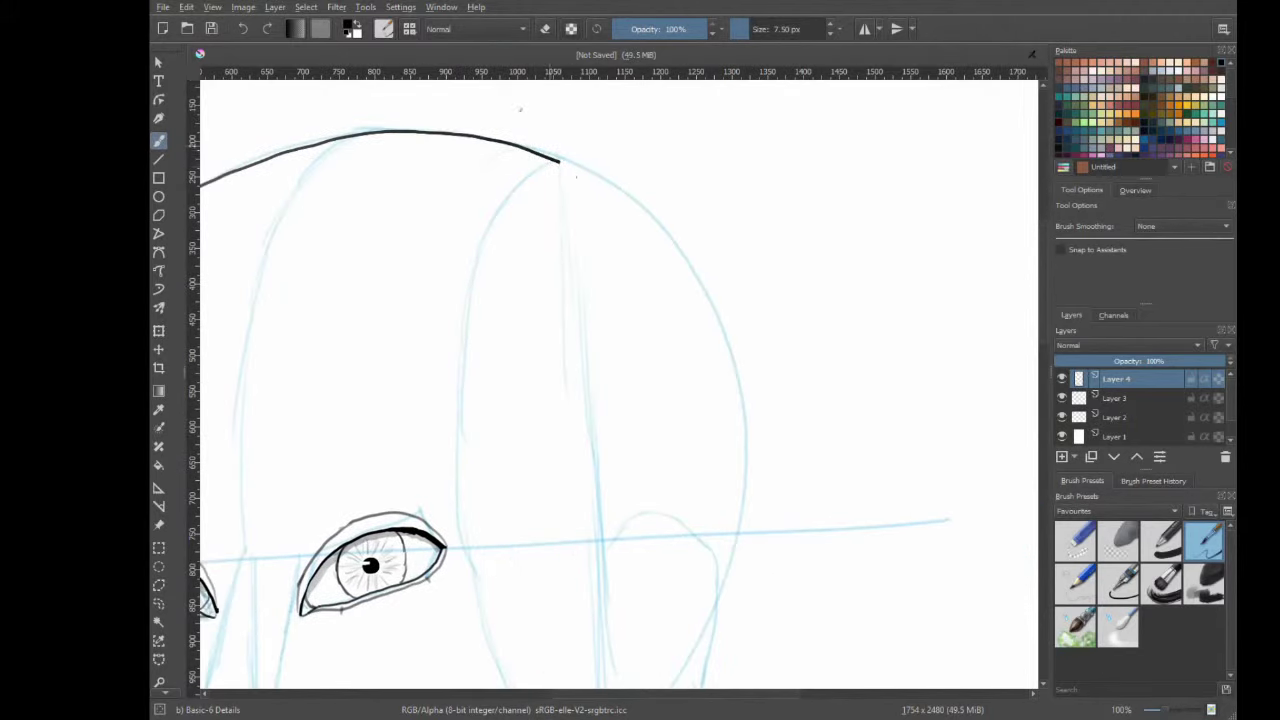
left_click_drag(556, 162, 630, 215)
key("ctrl+z")
left_click_drag(556, 162, 641, 215)
key("ctrl+z")
key("ctrl+z")
mouse_move(600, 177)
left_mouse_down()
mouse_move(652, 220)
mouse_move(725, 338)
left_mouse_up()
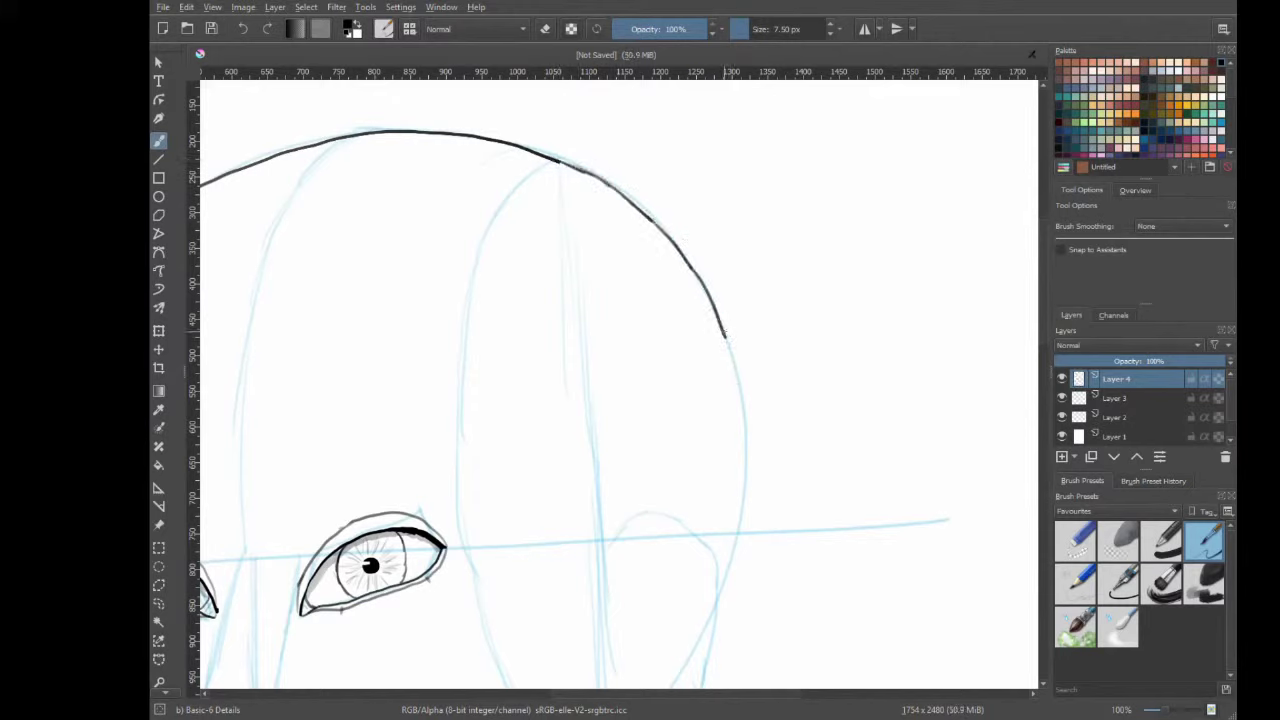
left_click_drag(725, 338, 744, 498)
key("ctrl+z")
key("ctrl+z")
left_click_drag(742, 401, 733, 510)
key("ctrl+z")
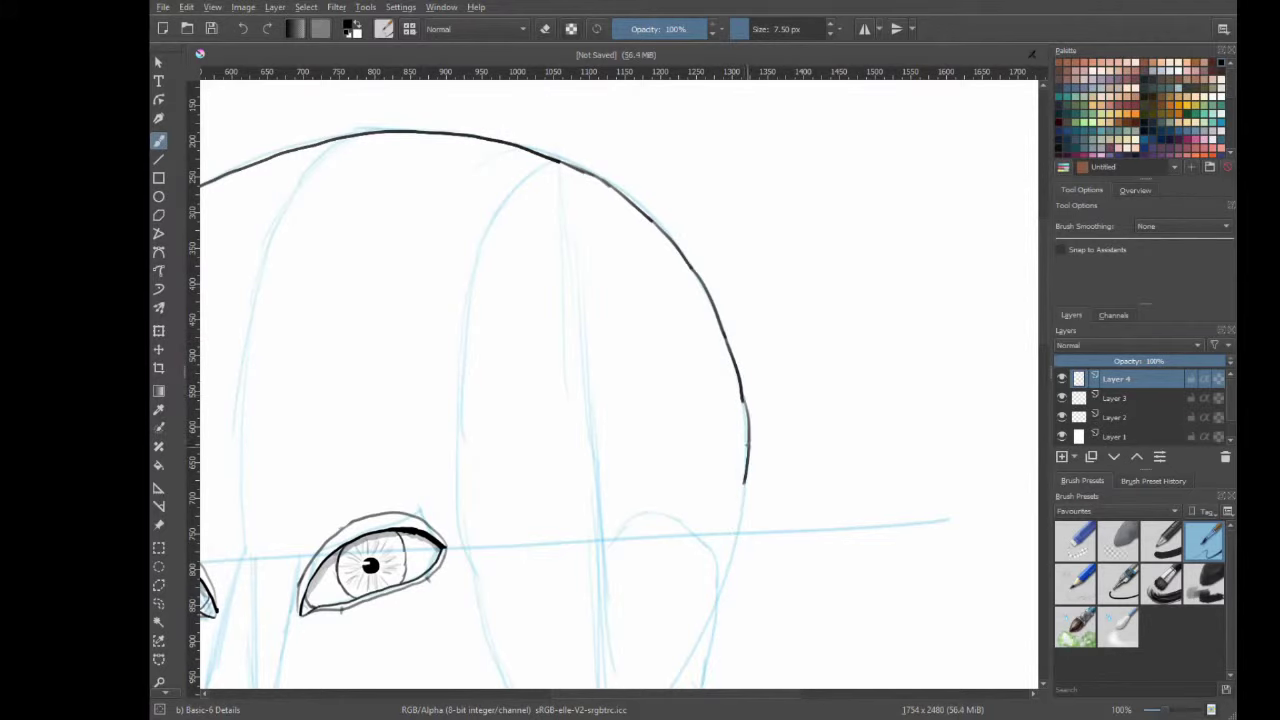
mouse_move(742, 401)
left_mouse_down()
mouse_move(736, 536)
mouse_move(776, 308)
left_mouse_up()
left_click_drag(776, 308, 760, 377)
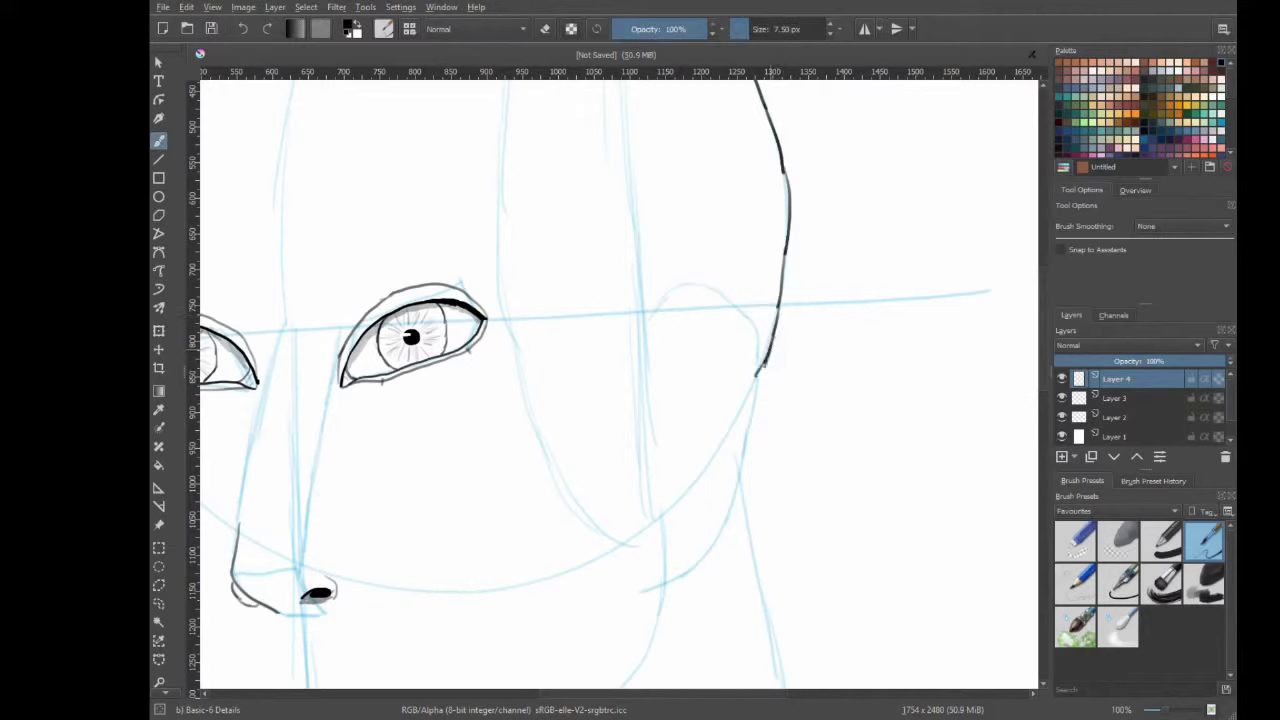
key("ctrl+z")
key("ctrl+z")
left_click_drag(775, 326, 760, 370)
Draw the right ear arc and start the jaw line, undoing failed attempts.
mouse_move(648, 320)
left_mouse_down()
mouse_move(756, 314)
mouse_move(674, 292)
mouse_move(757, 375)
mouse_move(680, 545)
mouse_move(658, 556)
left_mouse_up()
key("ctrl+z")
key("ctrl+z")
mouse_move(758, 370)
left_mouse_down()
mouse_move(657, 582)
mouse_move(640, 584)
left_mouse_up()
mouse_move(648, 324)
left_mouse_down()
mouse_move(676, 284)
mouse_move(760, 380)
left_mouse_up()
key("ctrl+z")
key("ctrl+z")
mouse_move(648, 322)
left_mouse_down()
mouse_move(682, 288)
mouse_move(702, 292)
mouse_move(758, 346)
mouse_move(757, 368)
left_mouse_up()
key("ctrl+z")
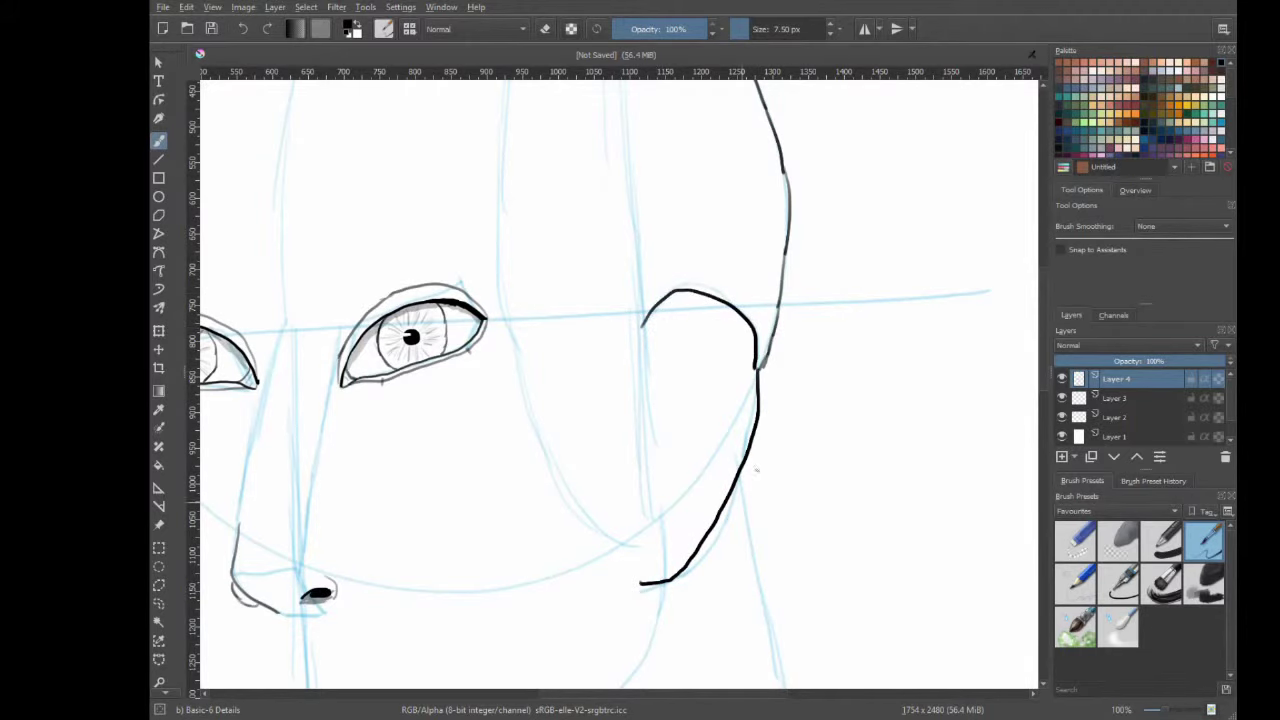
Draw the neck line below the chin and the jaw line down from the ear.
scroll(777, 351, "down", 3)
scroll(777, 351, "down", 5)
left_click_drag(453, 333, 472, 470)
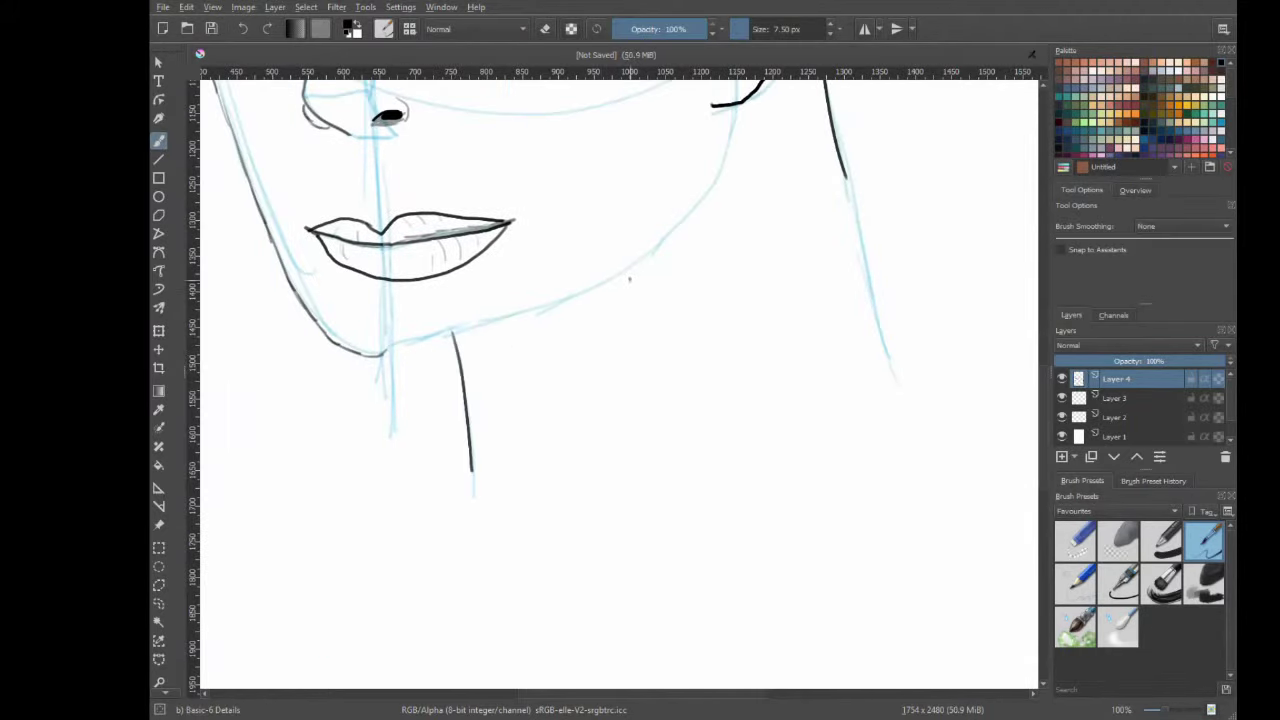
scroll(718, 292, "up", 3)
left_click_drag(740, 270, 686, 392)
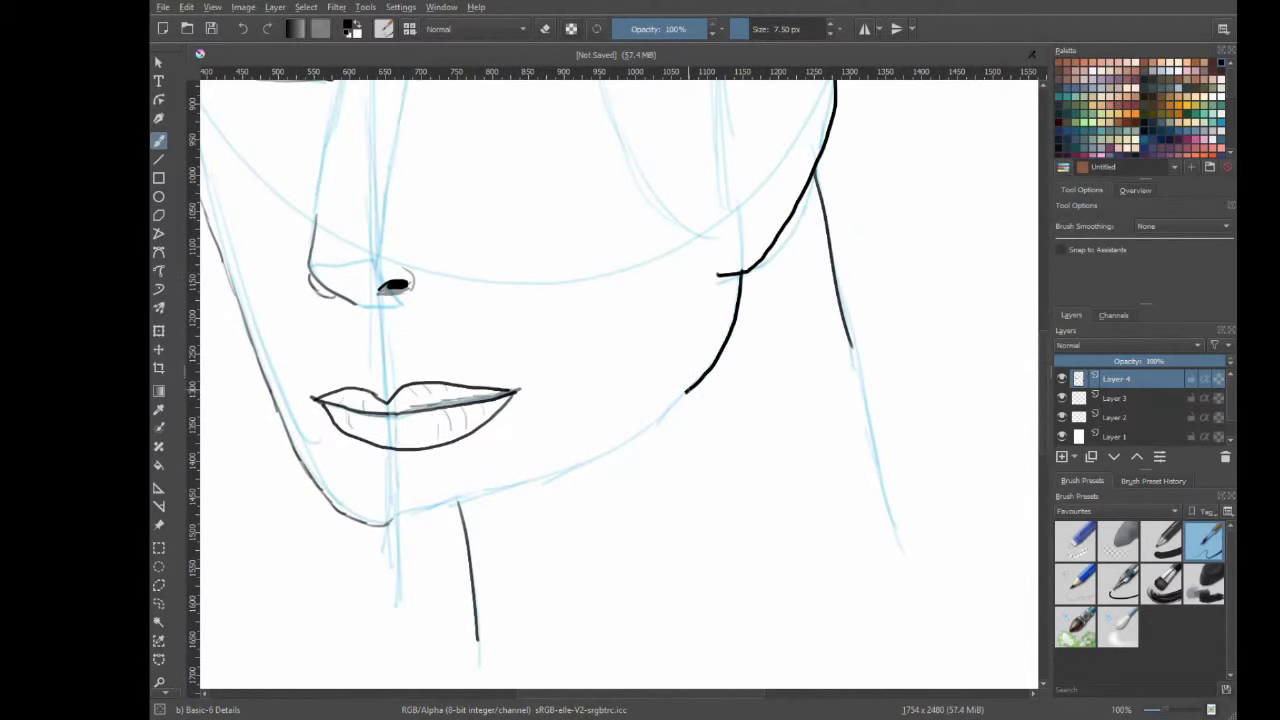
Extend the jaw line from the ear down to the chin with the Basic-6 Details brush.
right_click(711, 286)
left_click(660, 200)
right_click(785, 350)
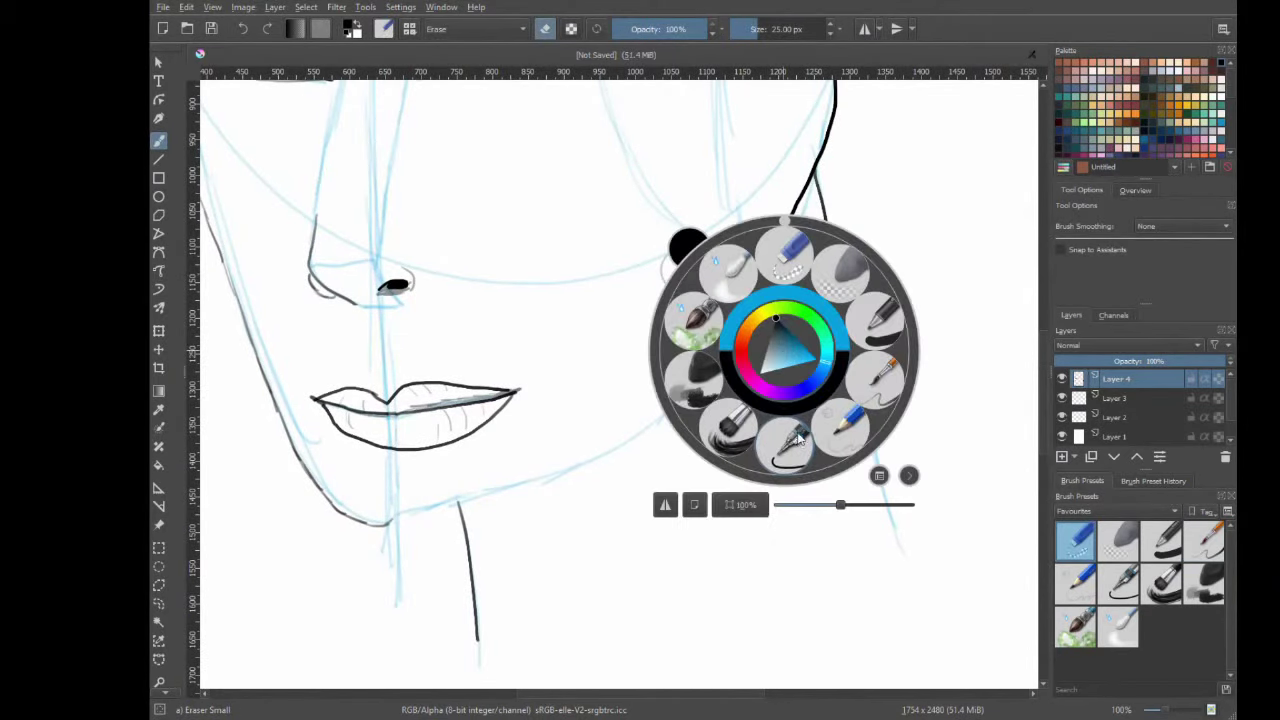
left_click(802, 444)
right_click(798, 344)
left_click(760, 430)
left_click_drag(686, 392, 557, 472)
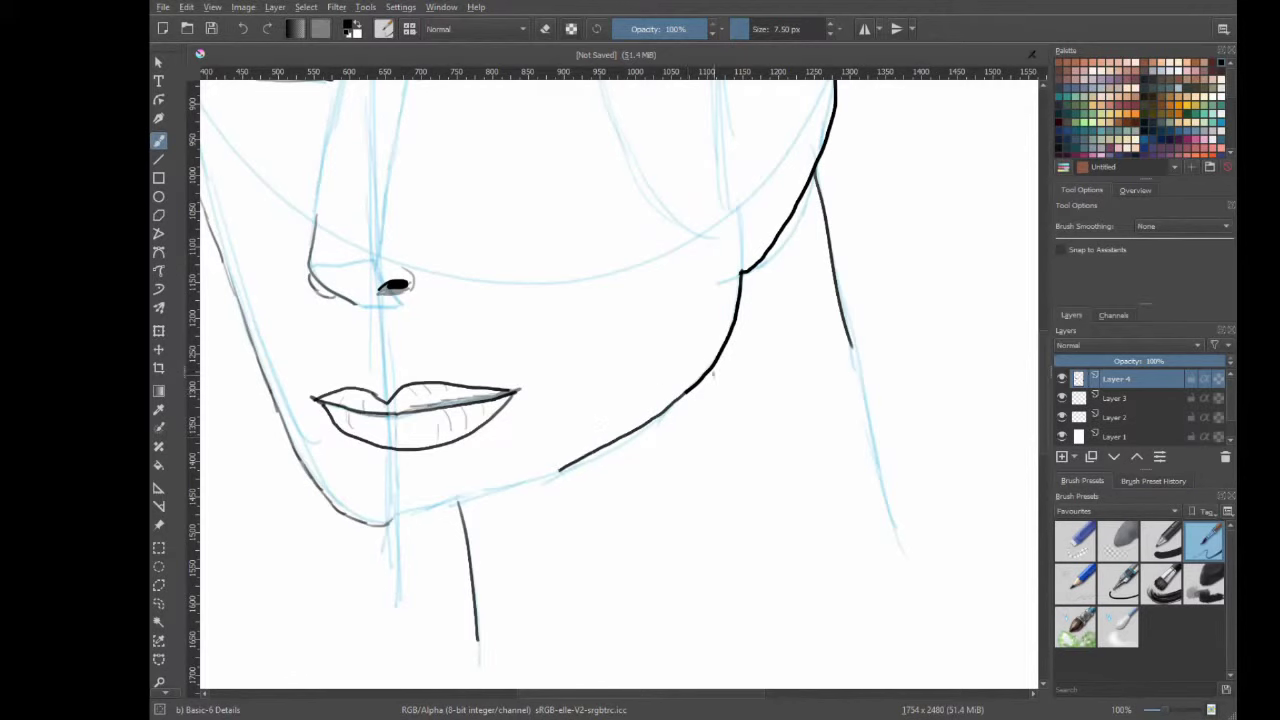
key("ctrl+z")
mouse_move(686, 392)
left_mouse_down()
mouse_move(628, 442)
mouse_move(380, 524)
left_mouse_up()
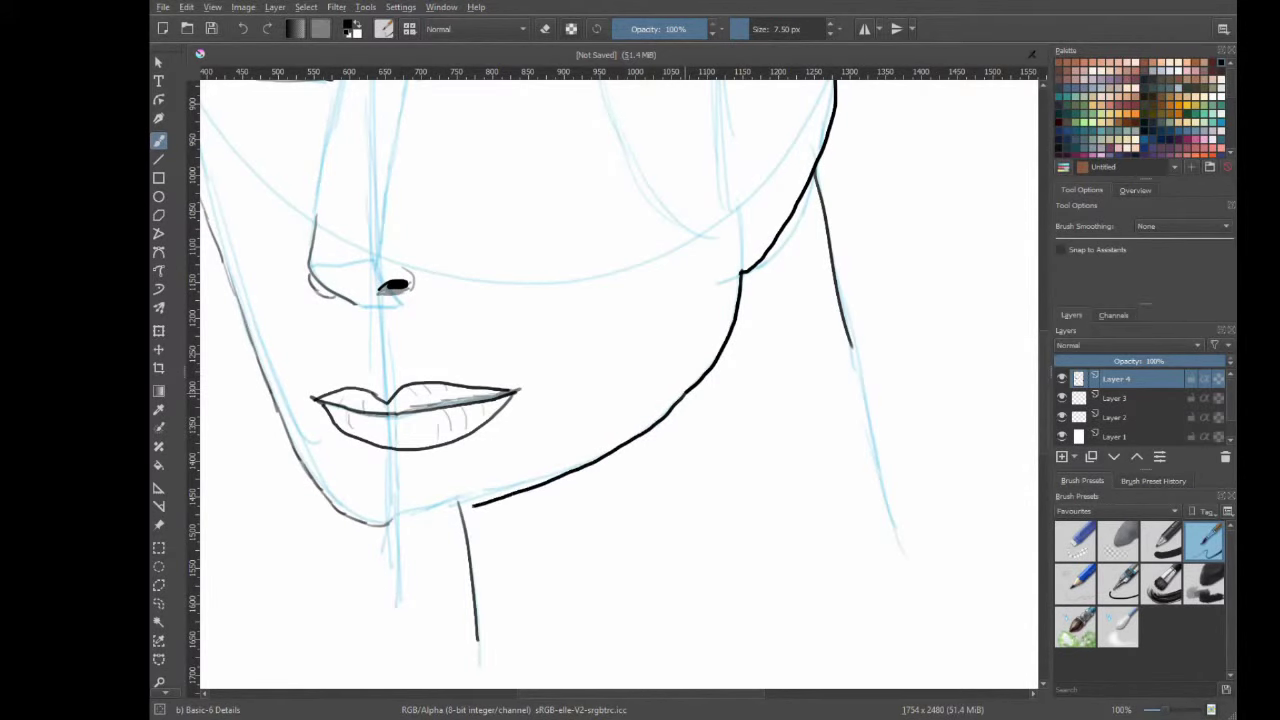
mouse_move(633, 252)
left_mouse_down()
mouse_move(640, 344)
mouse_move(802, 541)
left_mouse_up()
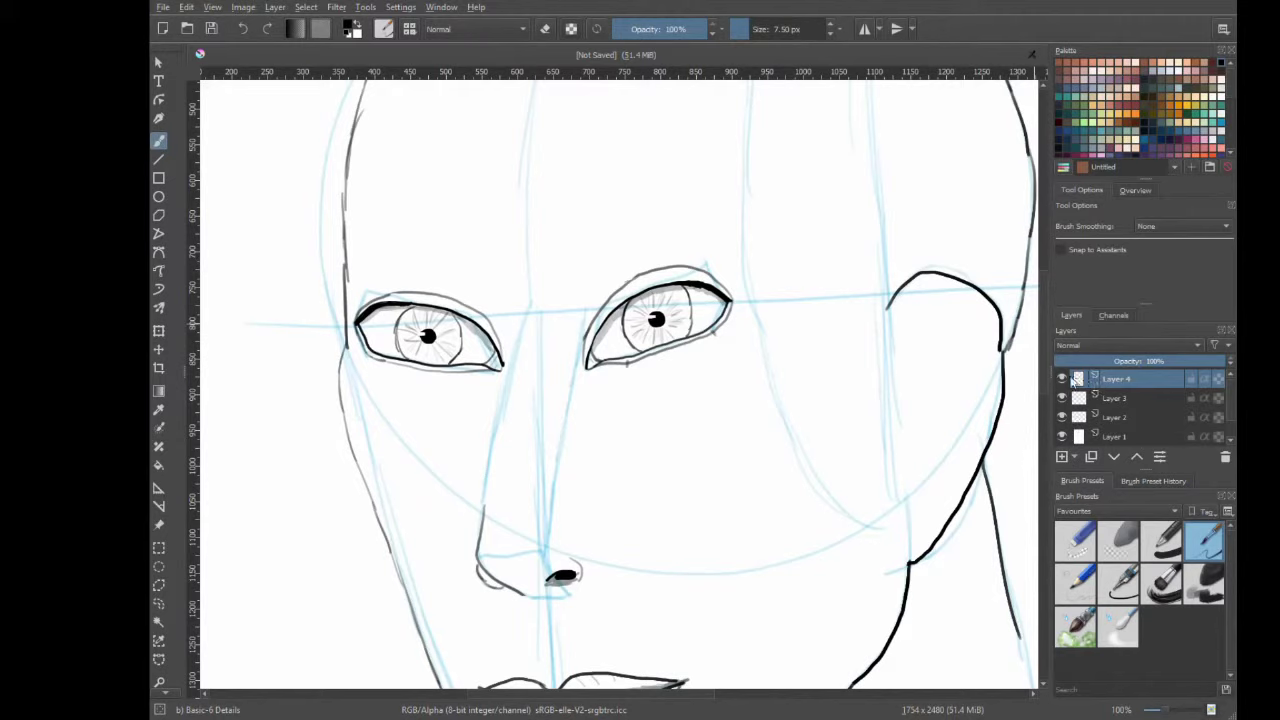
Move the new Shadow layer above the ink layers and test strokes between the eyes.
left_click(1061, 379)
left_click_drag(1121, 388, 1119, 366)
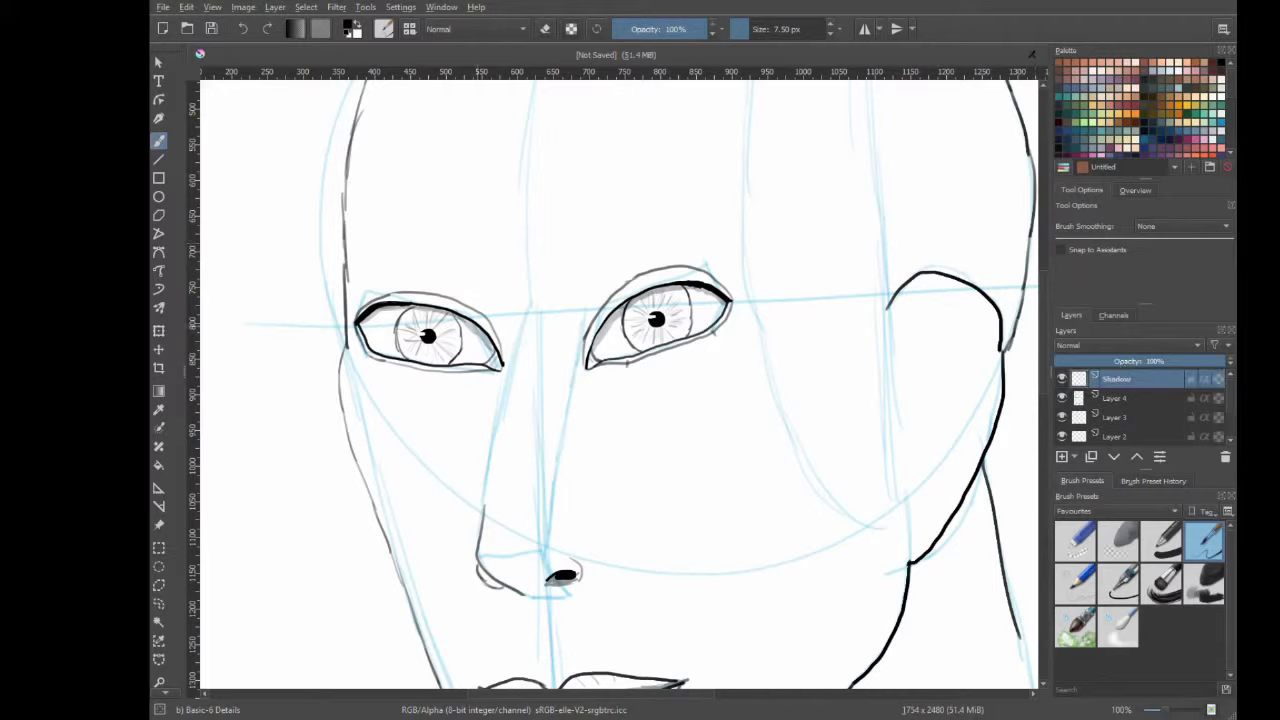
right_click(514, 337)
mouse_move(508, 305)
left_mouse_down()
mouse_move(502, 358)
mouse_move(512, 345)
left_mouse_up()
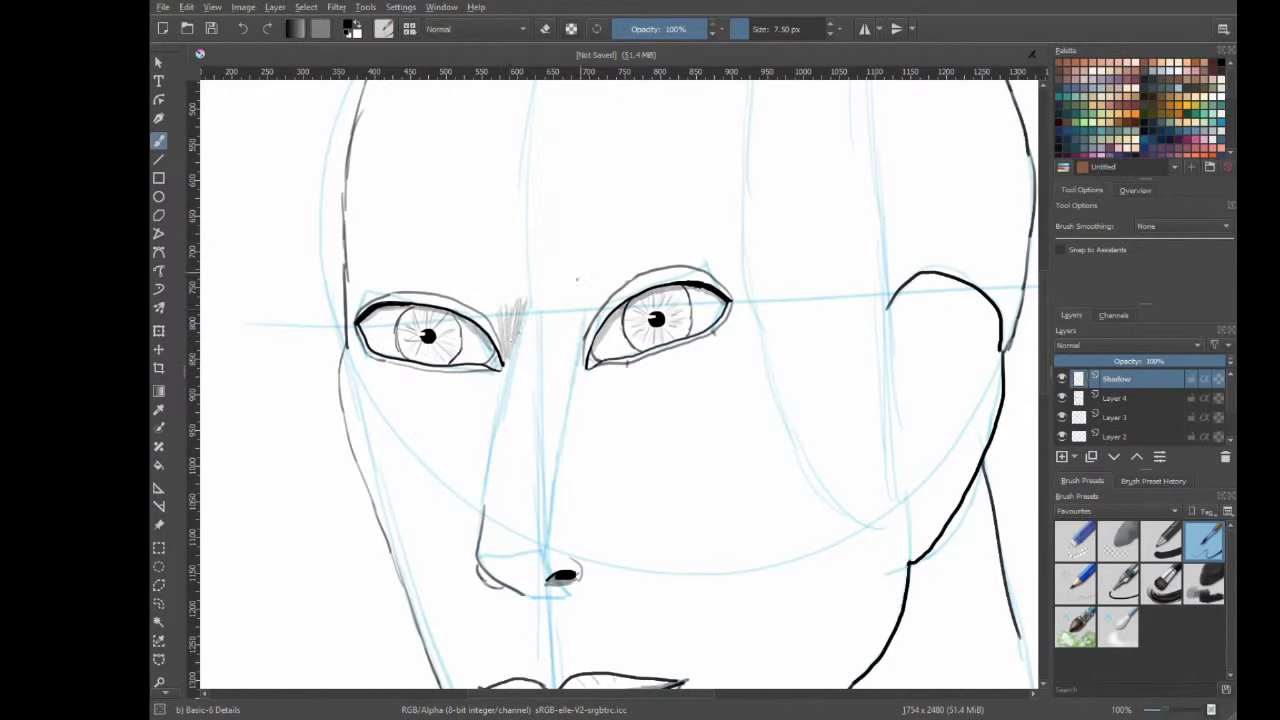
key("ctrl+z")
key("ctrl+z")
left_click_drag(502, 300, 512, 362)
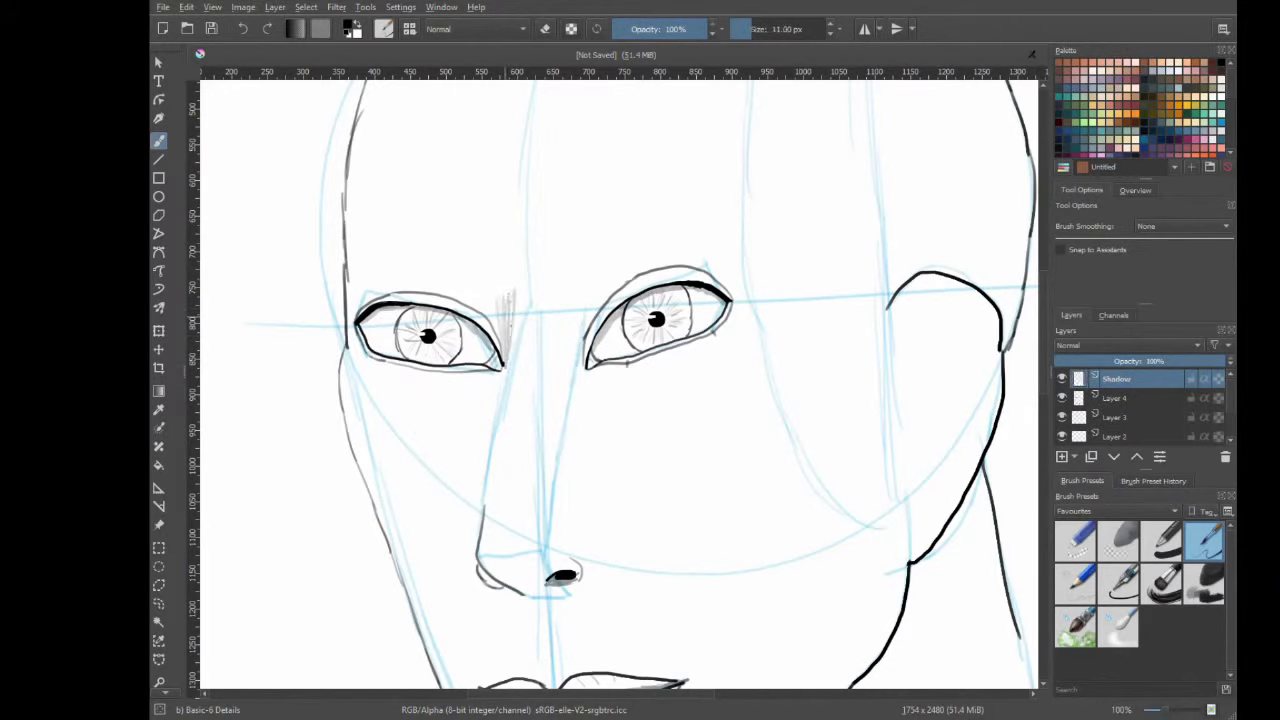
key("ctrl+z")
Switch to the Basic-1 round brush at lower opacity and test grey strokes between the eyes.
right_click(548, 288)
left_click(607, 300)
left_click(510, 320)
key("ctrl+z")
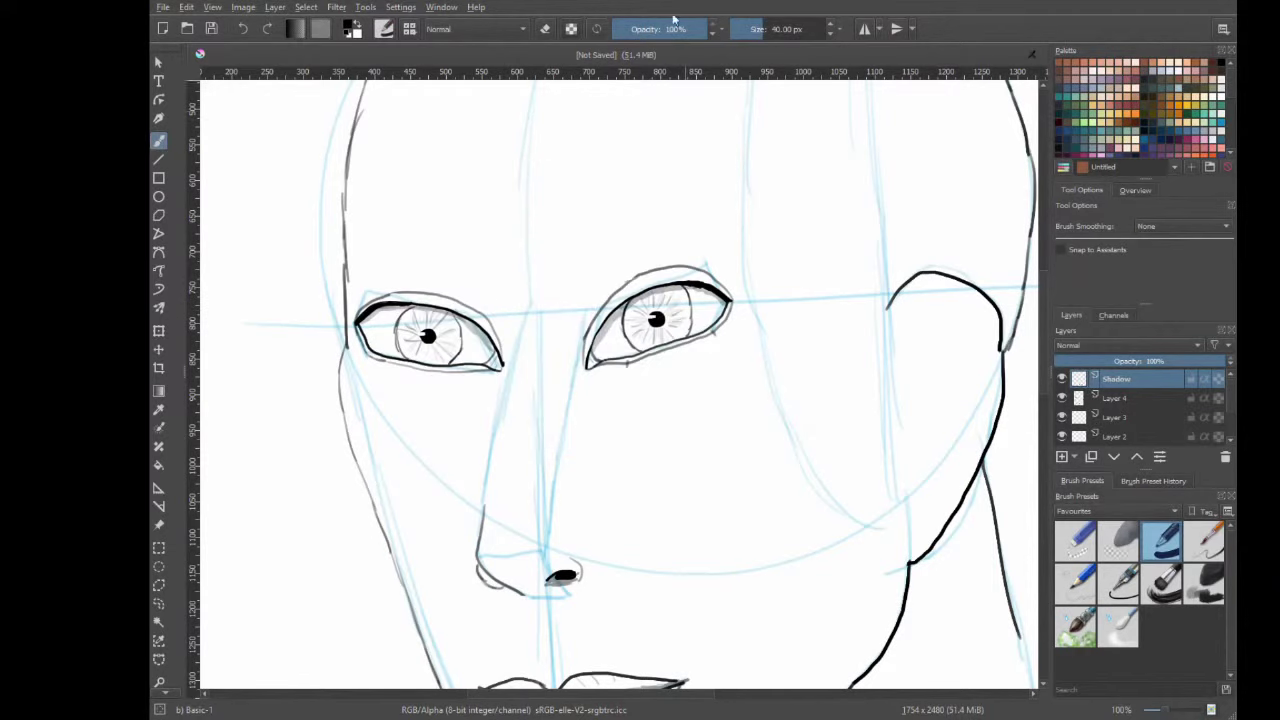
left_click_drag(510, 290, 508, 350)
key("ctrl+z")
left_click(515, 299)
left_click_drag(512, 298, 512, 356)
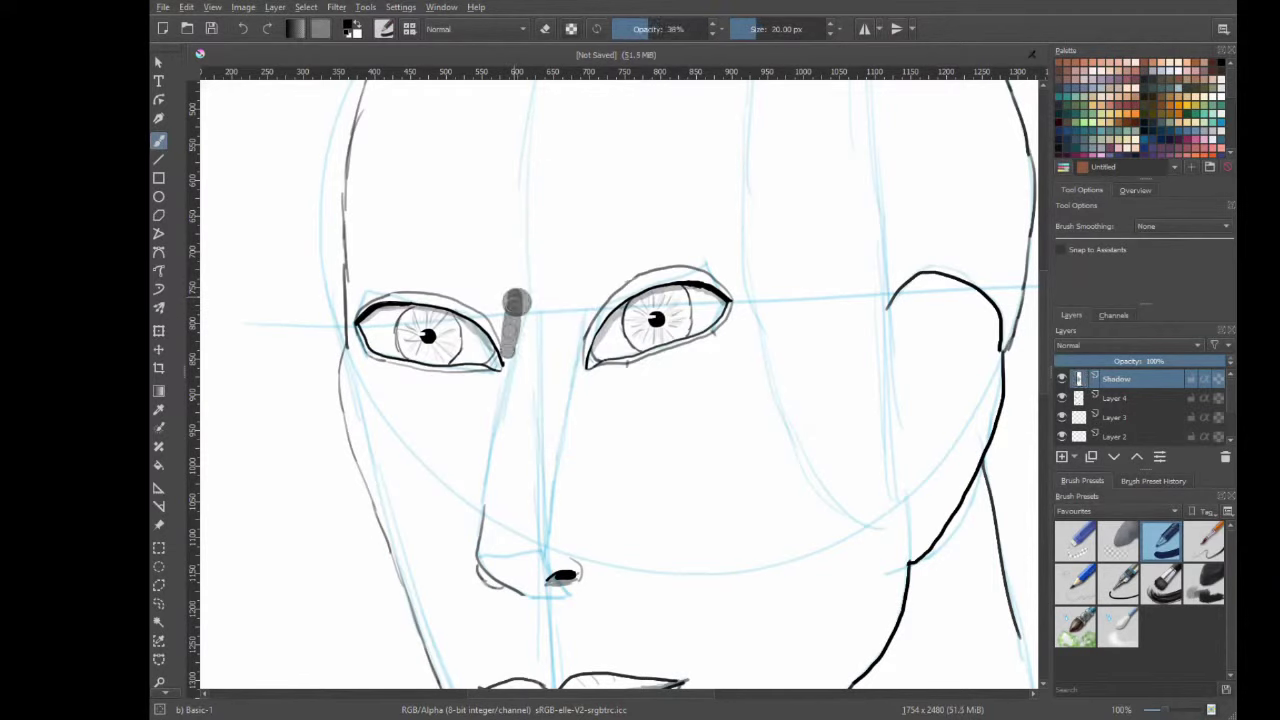
key("ctrl+z")
key("ctrl+z")
Try forehead shading strokes in Addition, Darken and Multiply blend modes.
key("e")
key("e")
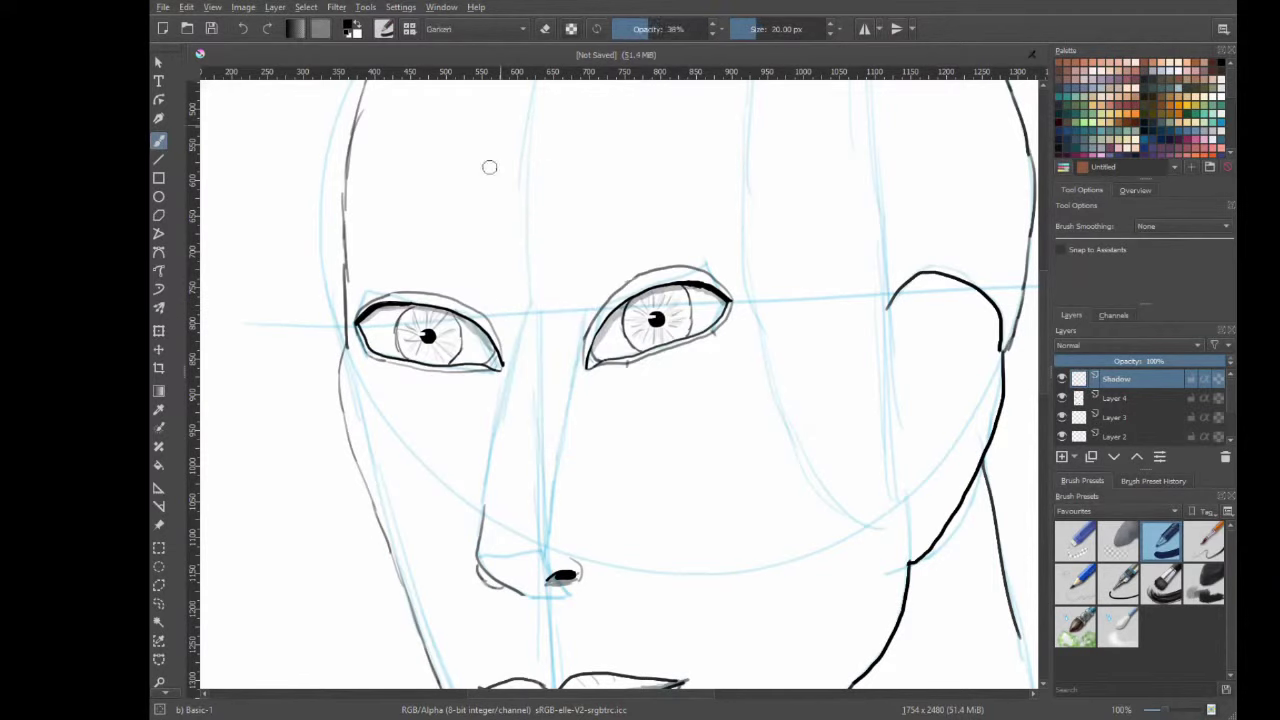
left_click_drag(489, 166, 495, 178)
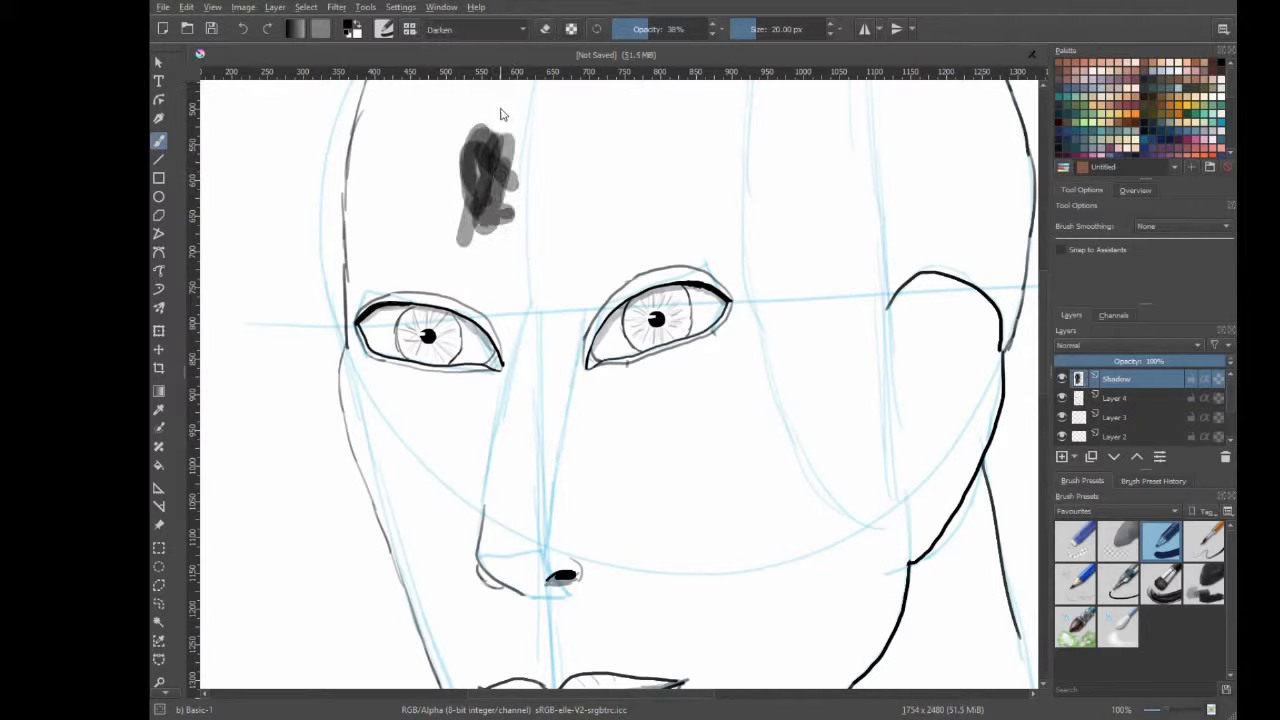
key("alt+shift+w")
left_click_drag(500, 108, 498, 200)
mouse_move(510, 150)
left_mouse_down()
mouse_move(535, 162)
mouse_move(566, 108)
left_mouse_up()
key("alt+shift+k")
key("alt+shift+m")
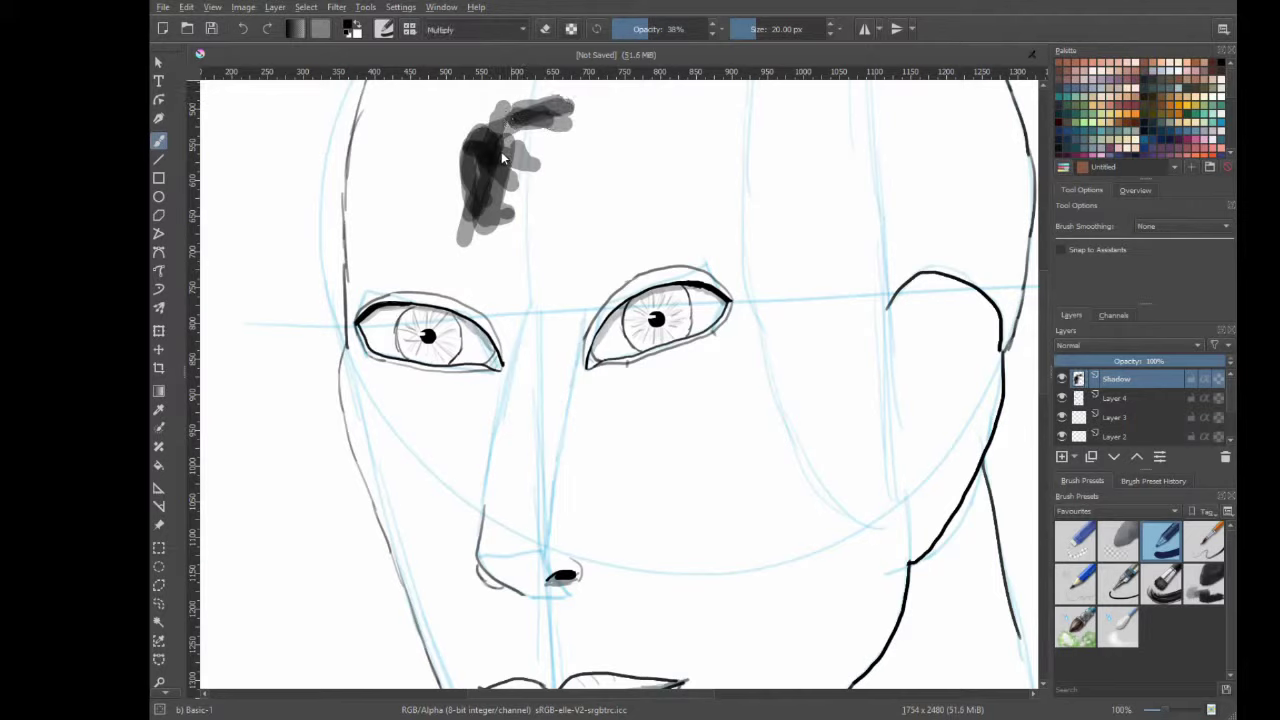
left_click_drag(545, 120, 612, 117)
key("alt+shift+a")
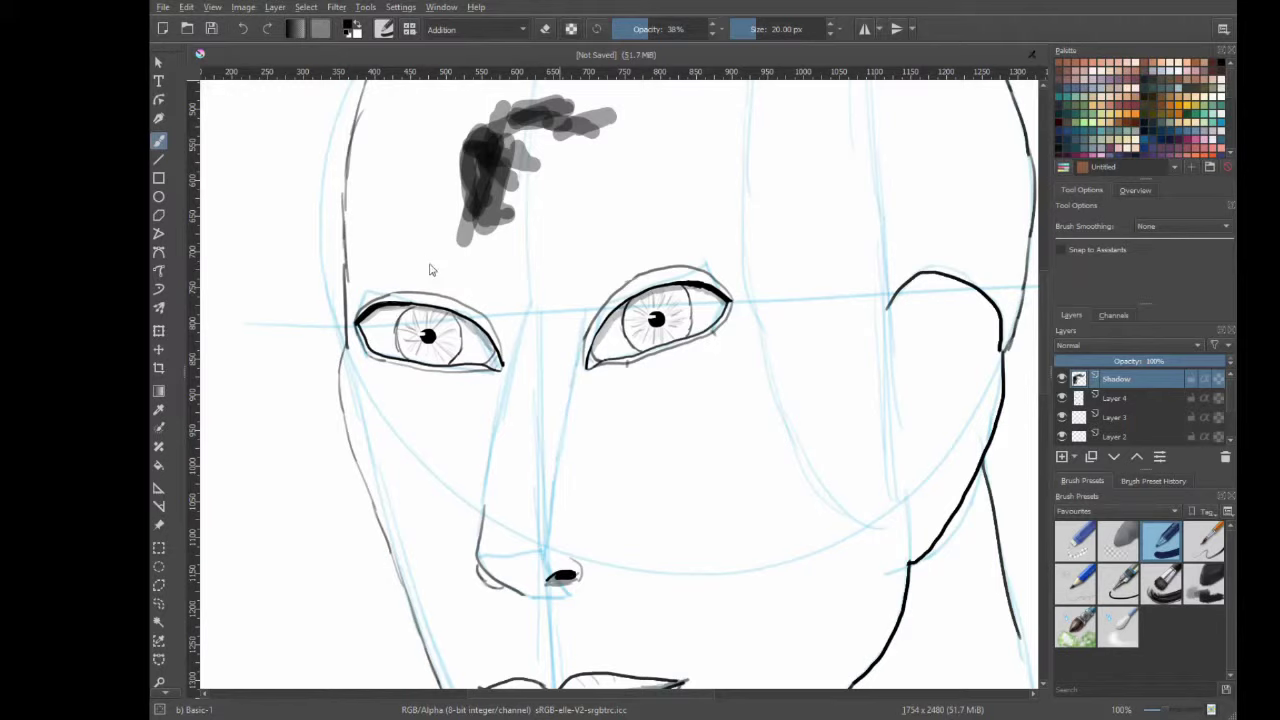
Paint grey shading around the left eyebrow and erase its left end with Eraser Small.
left_click_drag(455, 200, 535, 140)
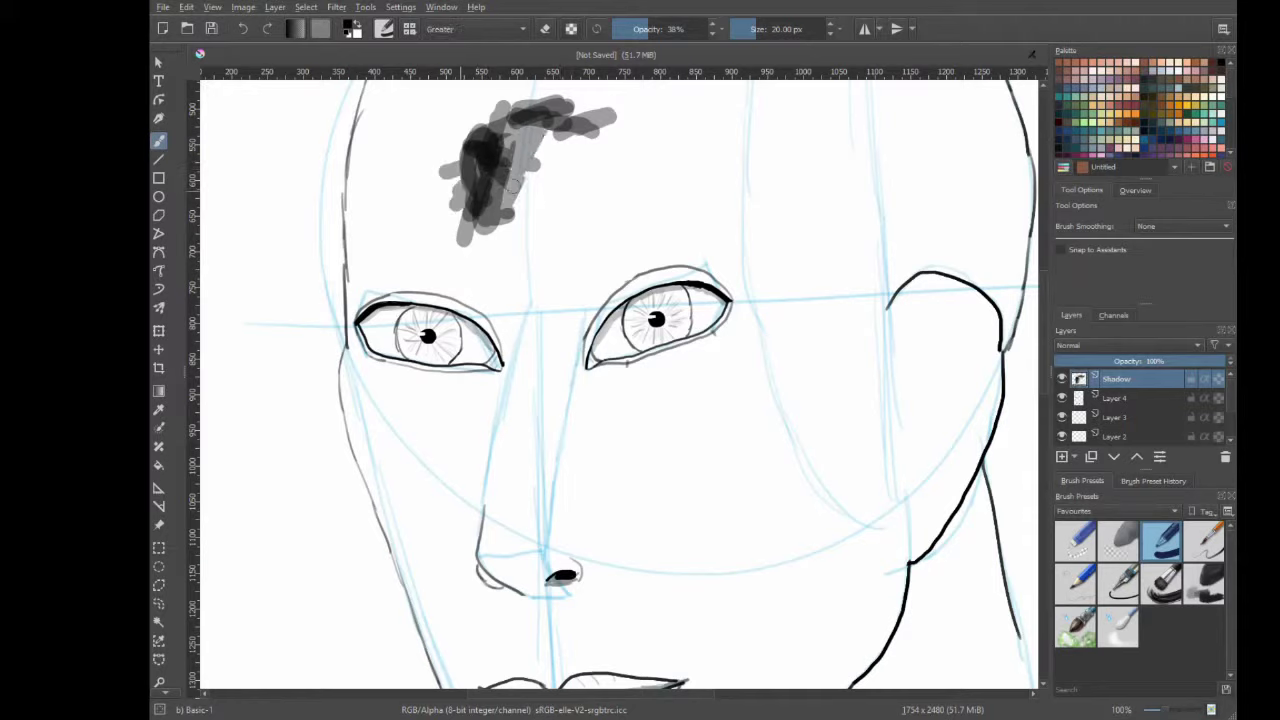
mouse_move(520, 210)
left_mouse_down()
mouse_move(630, 115)
mouse_move(435, 155)
mouse_move(430, 240)
mouse_move(615, 135)
left_mouse_up()
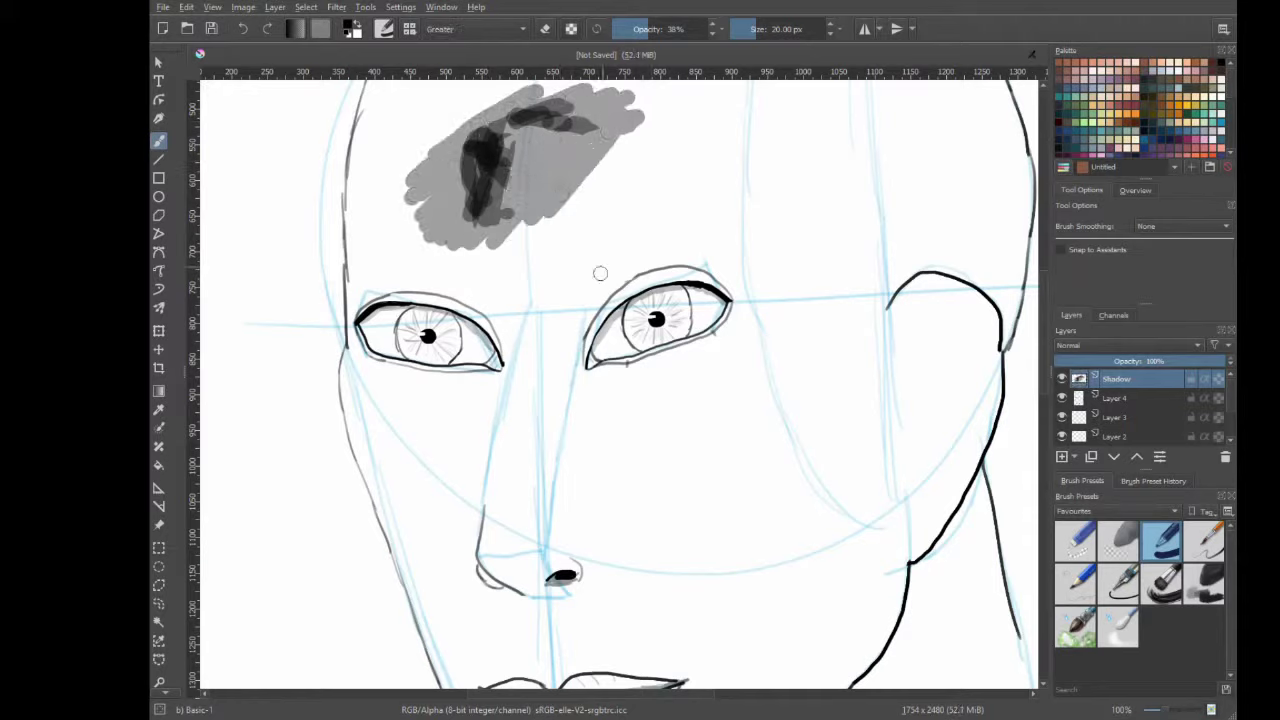
right_click(566, 198)
left_click(560, 130)
mouse_move(505, 128)
left_mouse_down()
mouse_move(445, 123)
mouse_move(546, 124)
mouse_move(510, 220)
mouse_move(580, 163)
mouse_move(412, 225)
left_mouse_up()
right_click(577, 184)
left_click(577, 134)
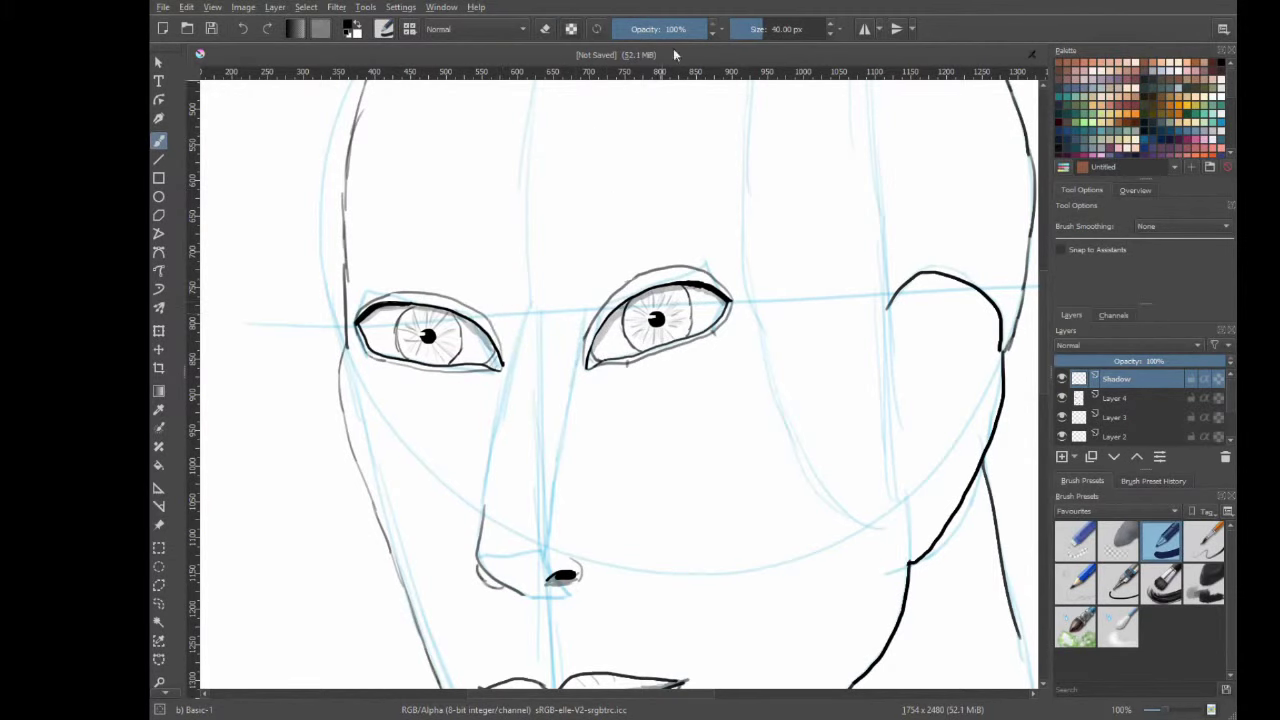
right_click(637, 103)
Drop the brush opacity to about a third and shade the left side of the nose in grey.
left_click_drag(700, 29, 640, 29)
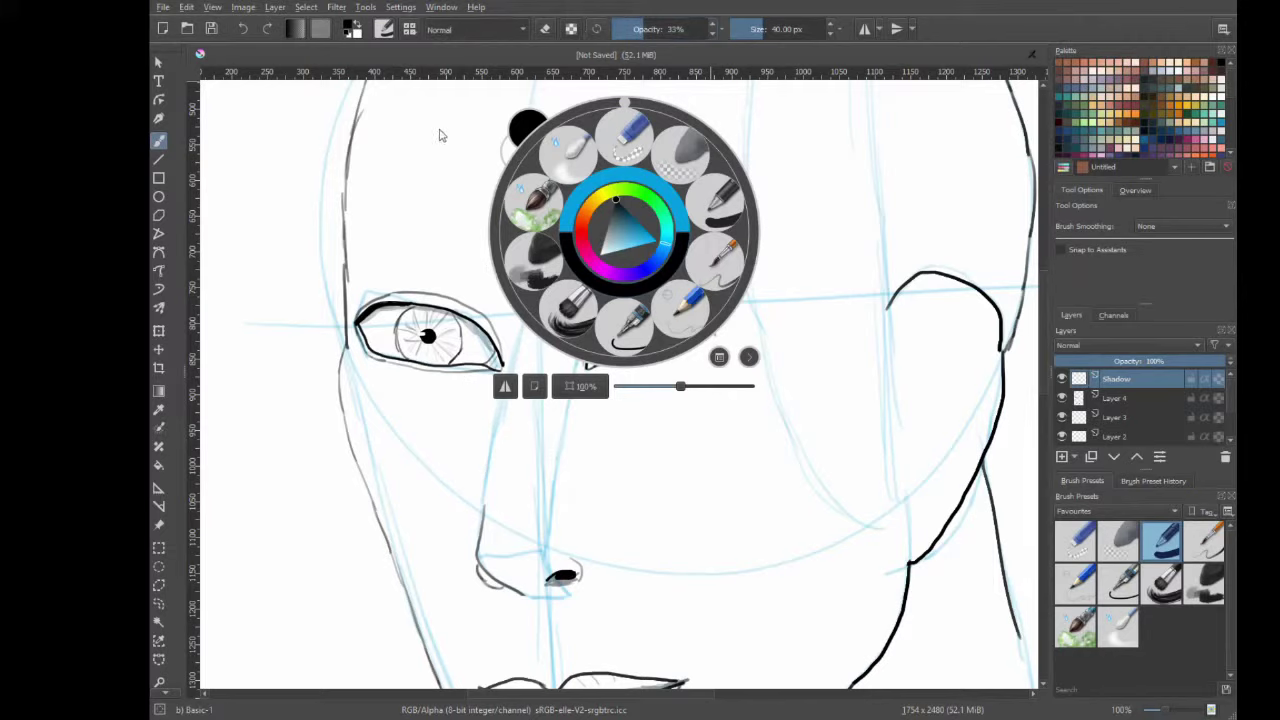
left_click(486, 194)
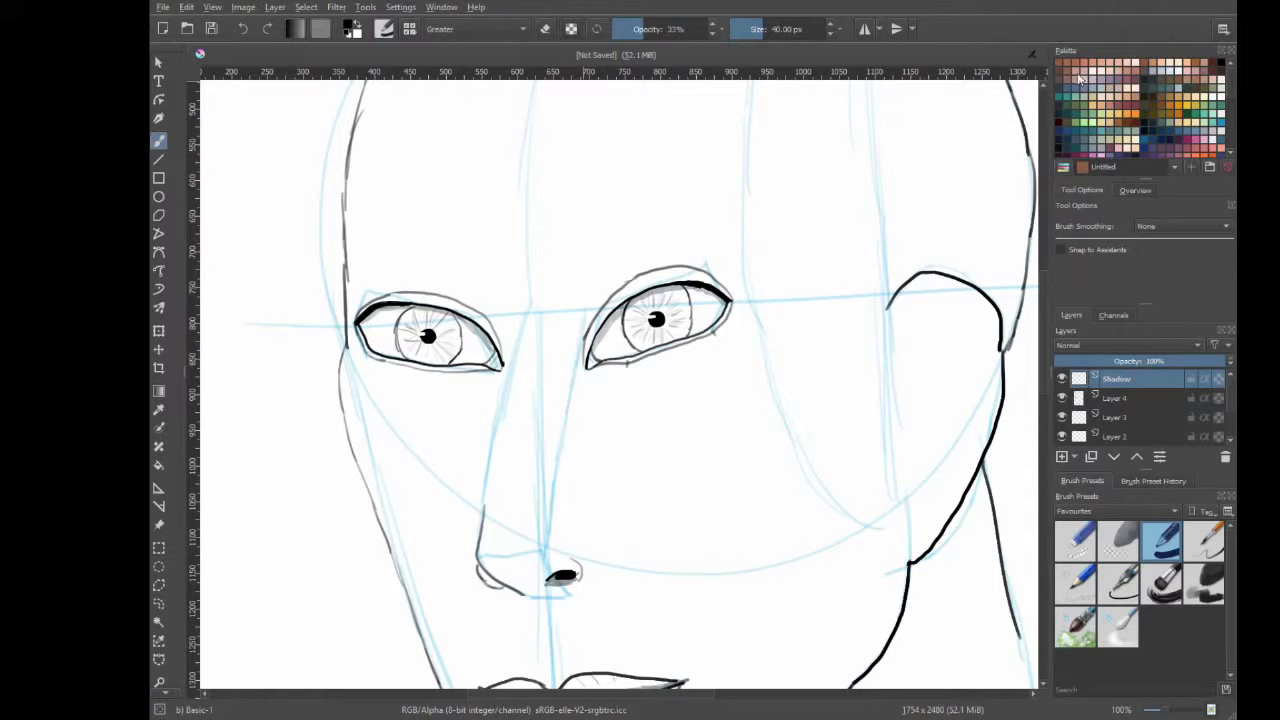
left_click_drag(509, 296, 509, 365)
key("ctrl+z")
key("bracketleft")
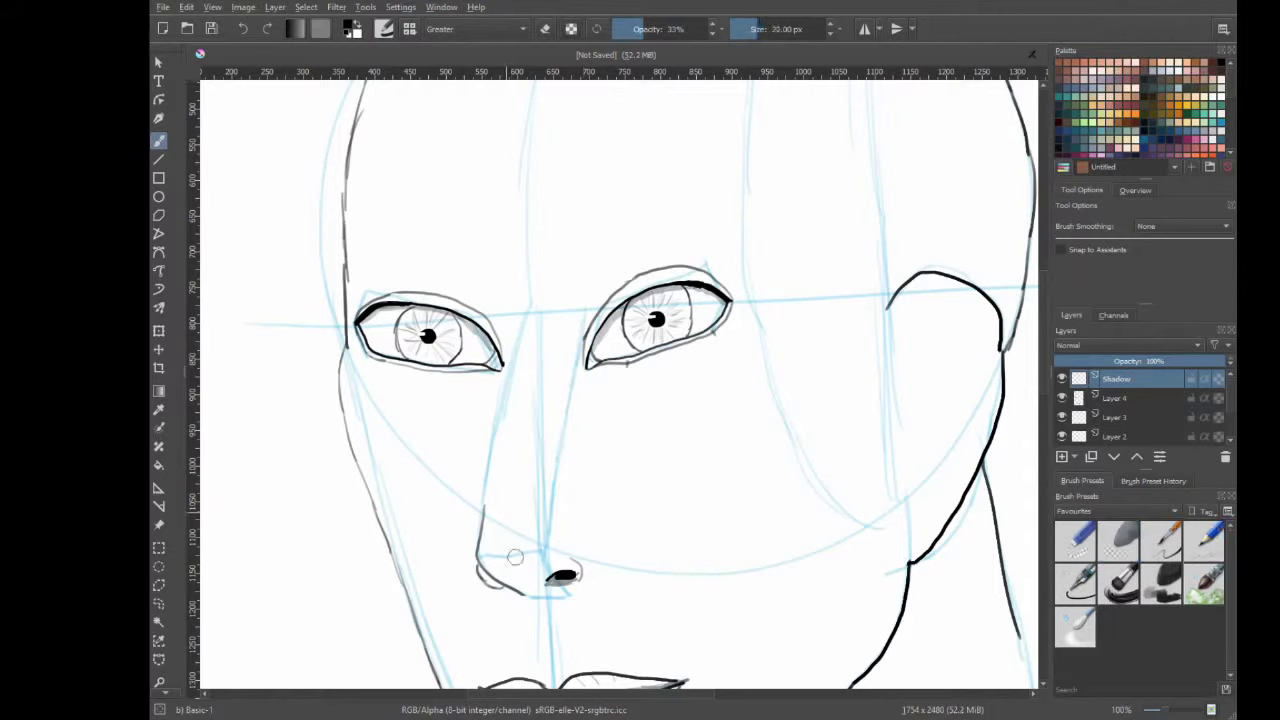
mouse_move(515, 557)
left_mouse_down()
mouse_move(494, 515)
mouse_move(530, 590)
mouse_move(498, 468)
left_mouse_up()
key("bracketleft")
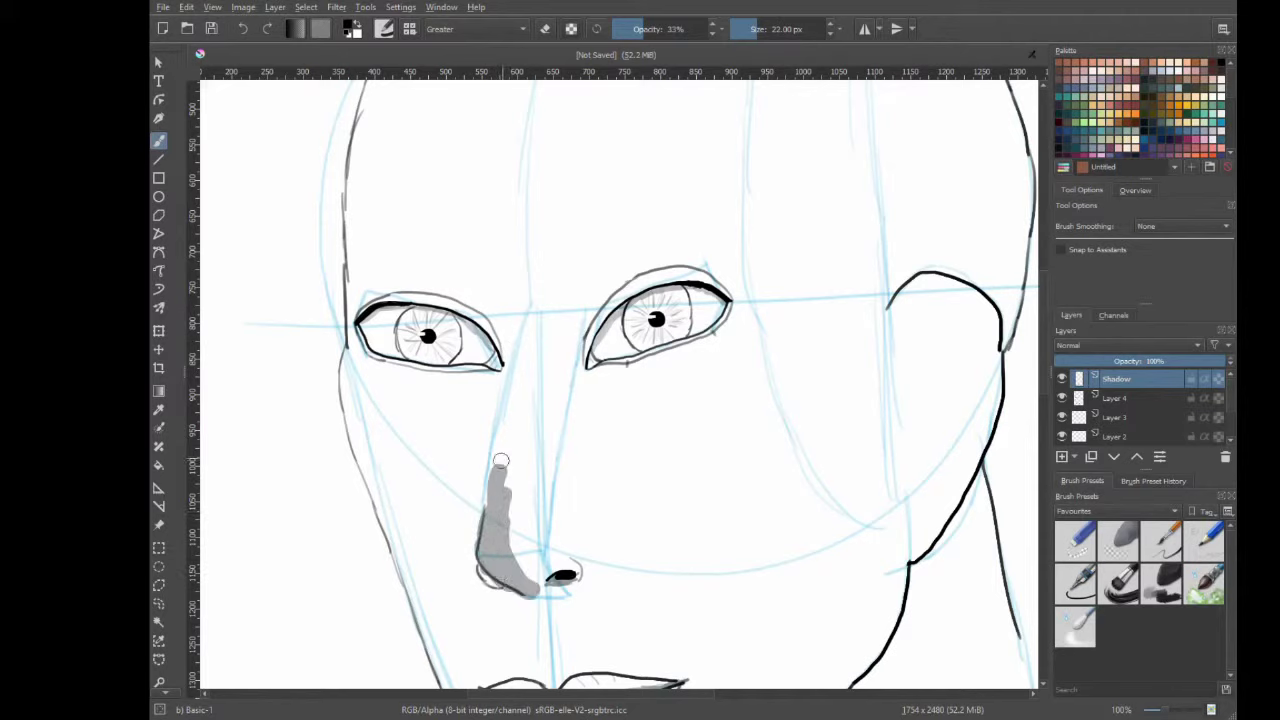
left_click_drag(500, 520, 495, 445)
Shade grey over the brow above the left eye and the cheek beneath it.
mouse_move(508, 342)
left_mouse_down()
mouse_move(500, 300)
mouse_move(420, 262)
left_mouse_up()
left_click_drag(510, 295, 430, 245)
mouse_move(476, 482)
left_mouse_down()
mouse_move(440, 410)
mouse_move(385, 392)
left_mouse_up()
left_click_drag(445, 420, 475, 465)
left_click_drag(410, 395, 473, 406)
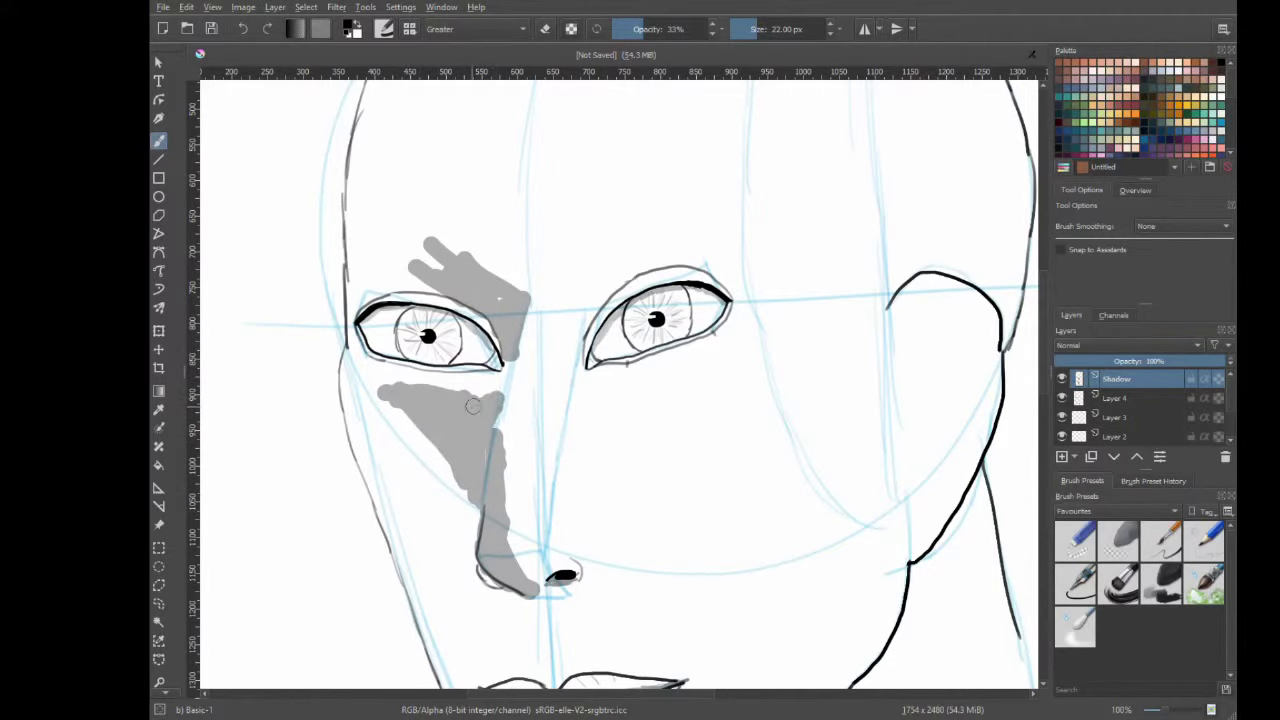
mouse_move(565, 580)
left_mouse_down()
mouse_move(550, 662)
mouse_move(590, 470)
left_mouse_up()
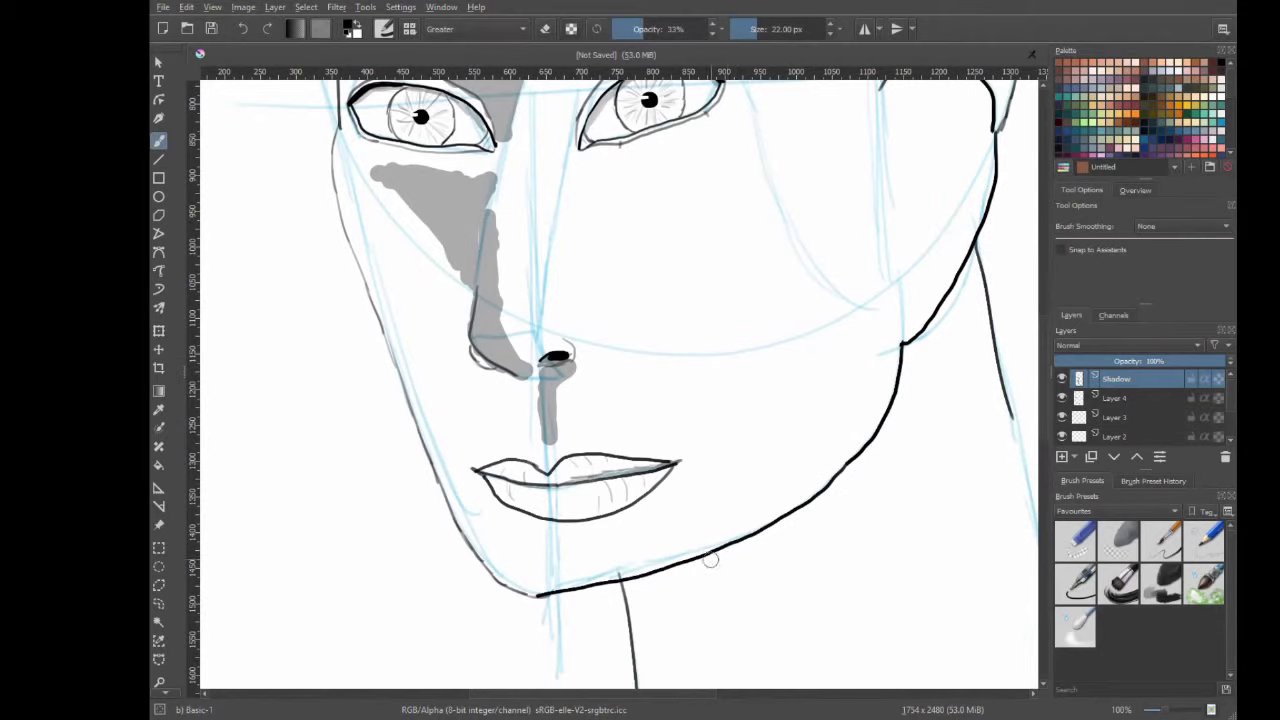
Paint a grey shadow band down the right cheek to the jaw and neck.
scroll(720, 337, "up", 4)
scroll(714, 291, "up", 5)
scroll(714, 291, "right", 3)
mouse_move(680, 128)
left_mouse_down()
mouse_move(586, 300)
mouse_move(650, 665)
left_mouse_up()
scroll(650, 665, "down", 5)
left_click_drag(660, 250, 572, 570)
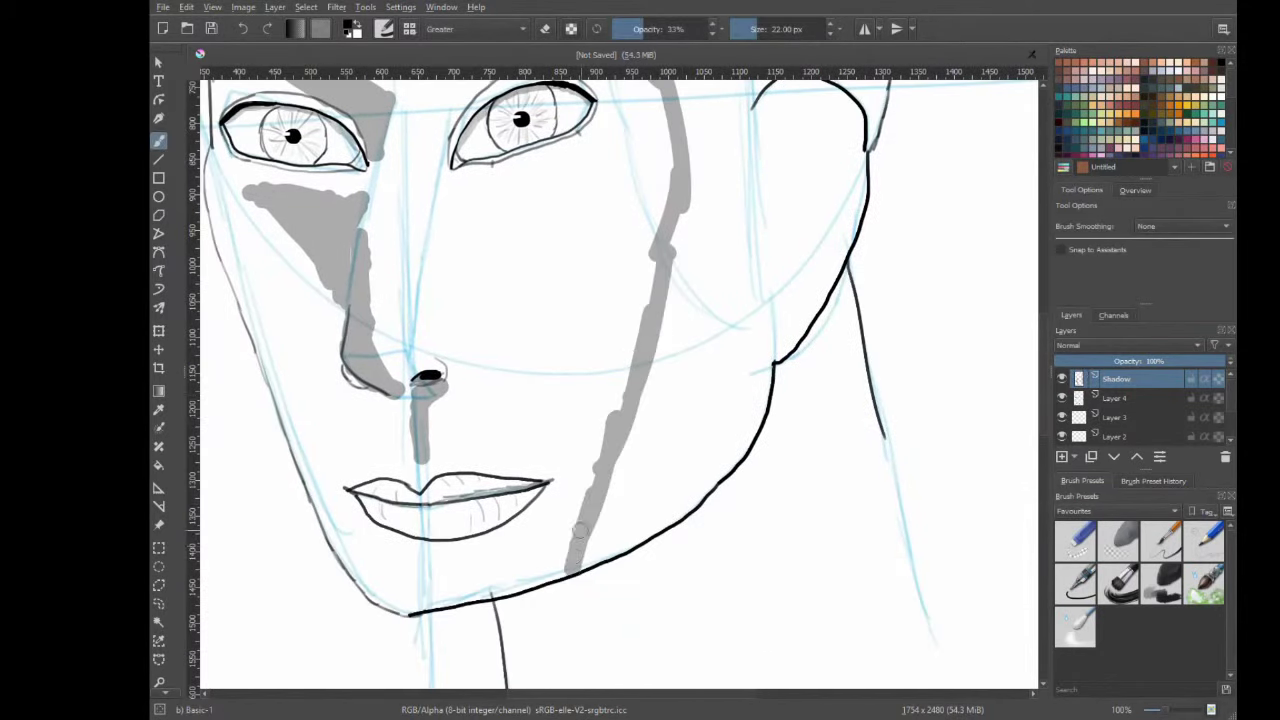
left_click_drag(690, 175, 665, 340)
left_click_drag(730, 155, 650, 440)
left_click_drag(660, 365, 615, 495)
mouse_move(644, 418)
left_mouse_down()
mouse_move(598, 565)
mouse_move(728, 450)
left_mouse_up()
left_click_drag(570, 580, 770, 685)
left_click_drag(705, 370, 620, 515)
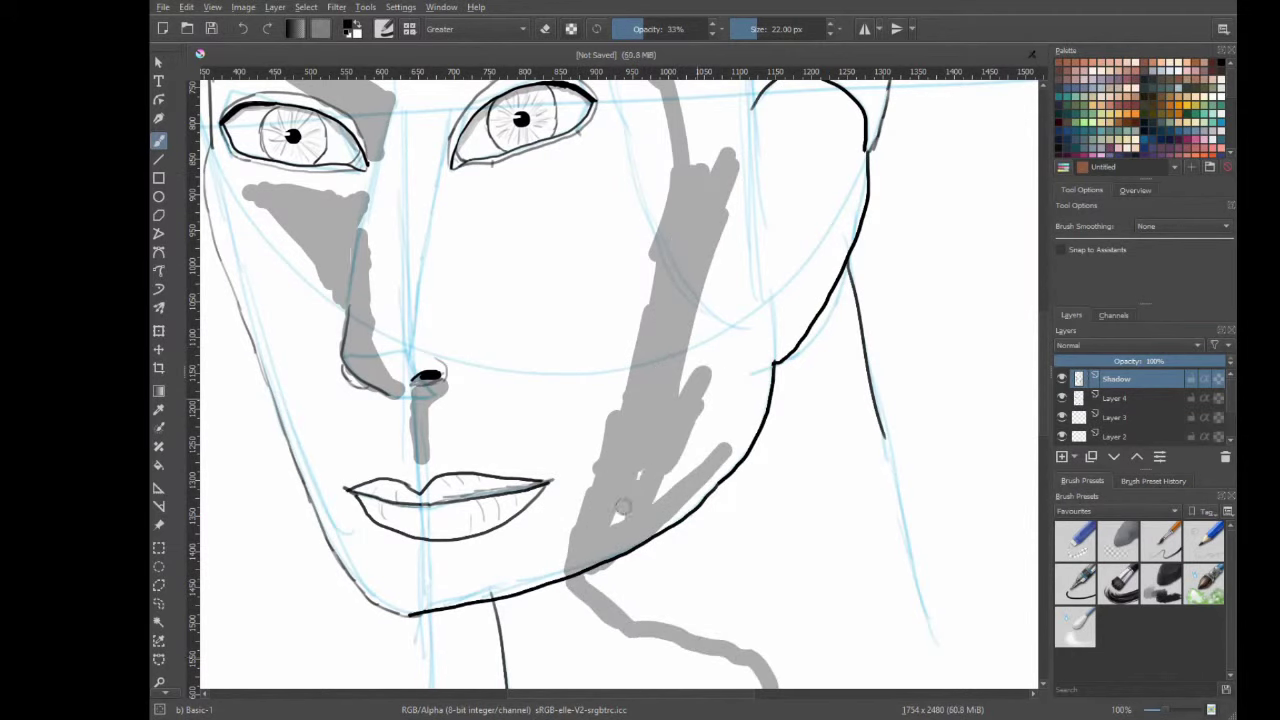
Widen the right cheek shadow to the jaw and darken the grey along the hair band.
left_click_drag(720, 435, 660, 530)
left_click_drag(770, 350, 700, 515)
left_click_drag(730, 192, 700, 590)
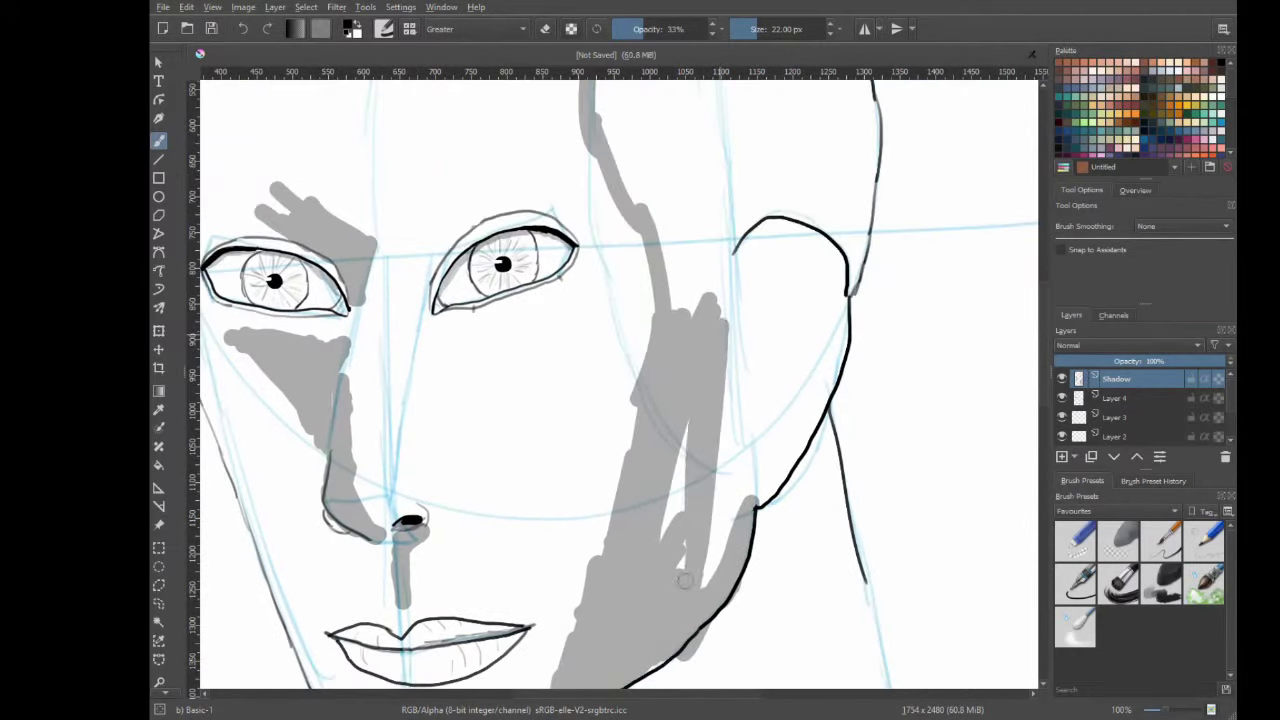
mouse_move(740, 415)
left_mouse_down()
mouse_move(705, 585)
mouse_move(735, 375)
left_mouse_up()
mouse_move(660, 200)
left_mouse_down()
mouse_move(728, 386)
mouse_move(740, 480)
left_mouse_up()
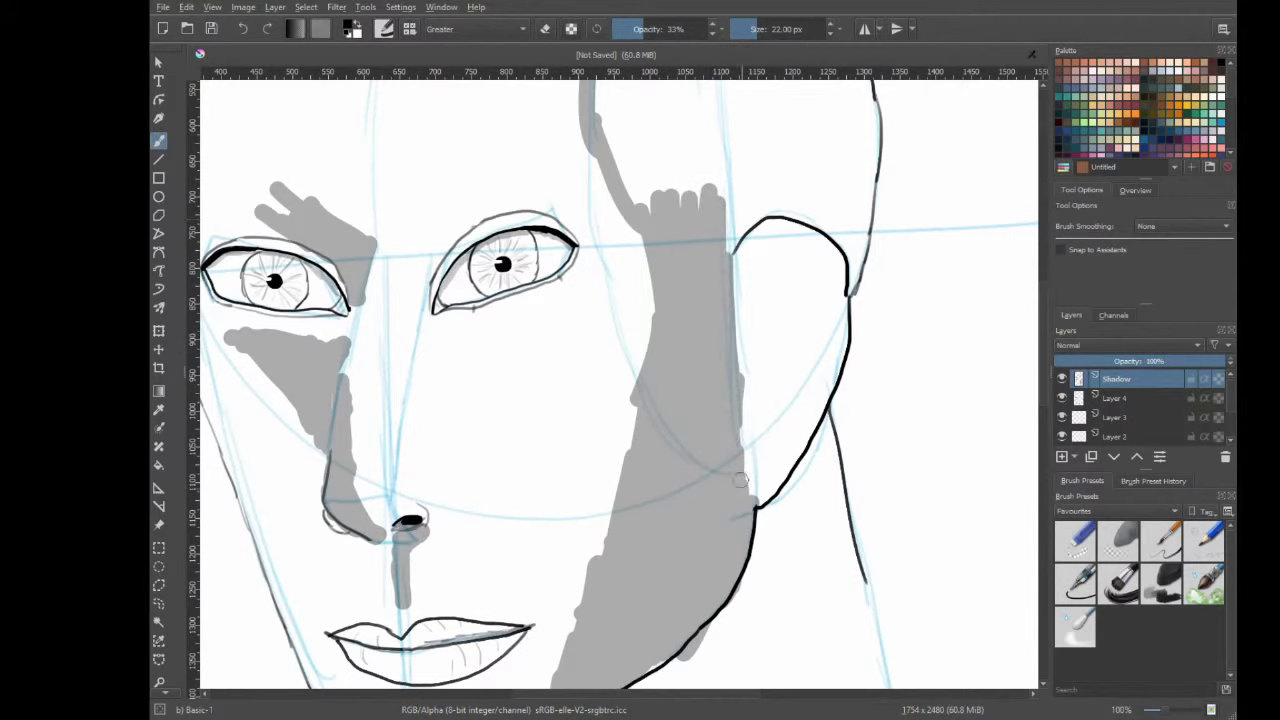
left_click_drag(693, 246, 669, 518)
left_click_drag(630, 110, 545, 270)
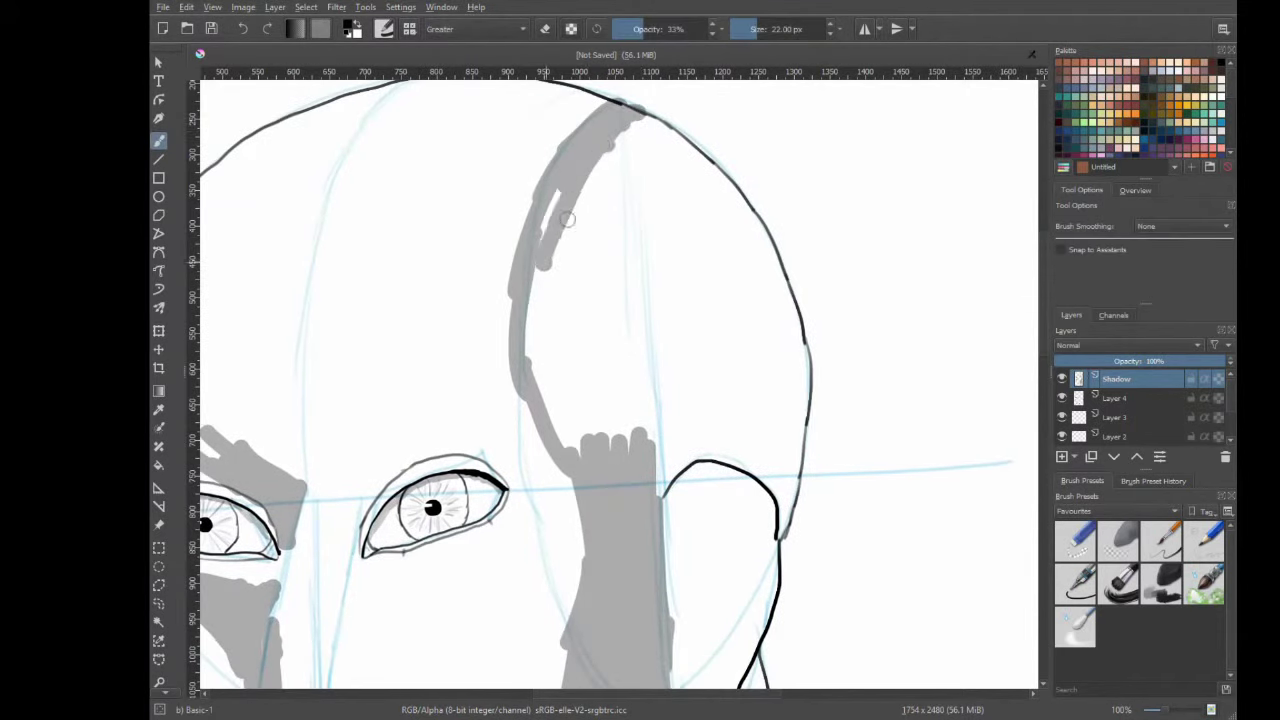
mouse_move(560, 195)
left_mouse_down()
mouse_move(537, 327)
mouse_move(565, 440)
mouse_move(585, 250)
mouse_move(620, 450)
mouse_move(632, 127)
mouse_move(668, 125)
mouse_move(715, 180)
mouse_move(785, 316)
mouse_move(785, 545)
left_mouse_up()
Extend the hair and cheek shadows rightward and down, then erase grey overhang at the hair edge.
mouse_move(680, 160)
left_mouse_down()
mouse_move(690, 235)
mouse_move(670, 350)
mouse_move(648, 360)
mouse_move(728, 245)
mouse_move(690, 340)
left_mouse_up()
mouse_move(690, 340)
left_mouse_down()
mouse_move(665, 490)
mouse_move(740, 450)
mouse_move(770, 470)
left_mouse_up()
mouse_move(770, 470)
left_mouse_down()
mouse_move(759, 352)
mouse_move(775, 300)
mouse_move(700, 395)
mouse_move(745, 250)
mouse_move(763, 303)
left_mouse_up()
left_click_drag(631, 351, 619, 413)
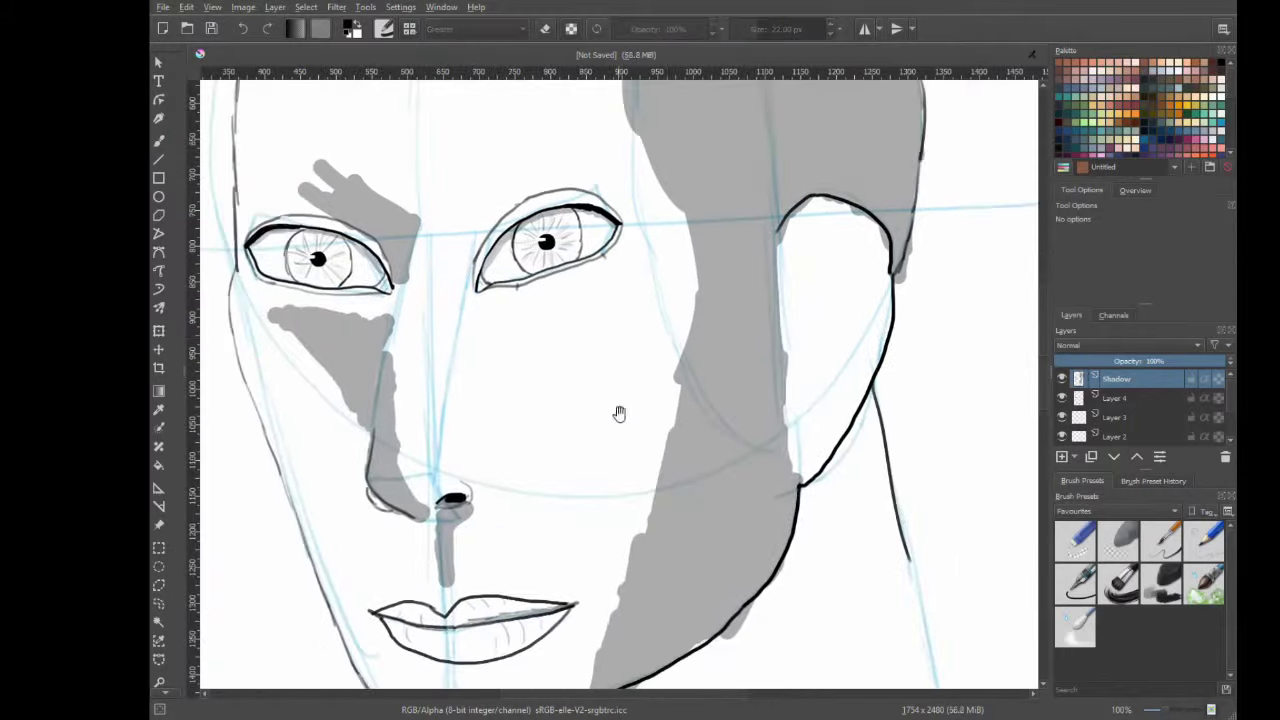
mouse_move(676, 384)
left_mouse_down()
mouse_move(671, 443)
mouse_move(605, 650)
left_mouse_up()
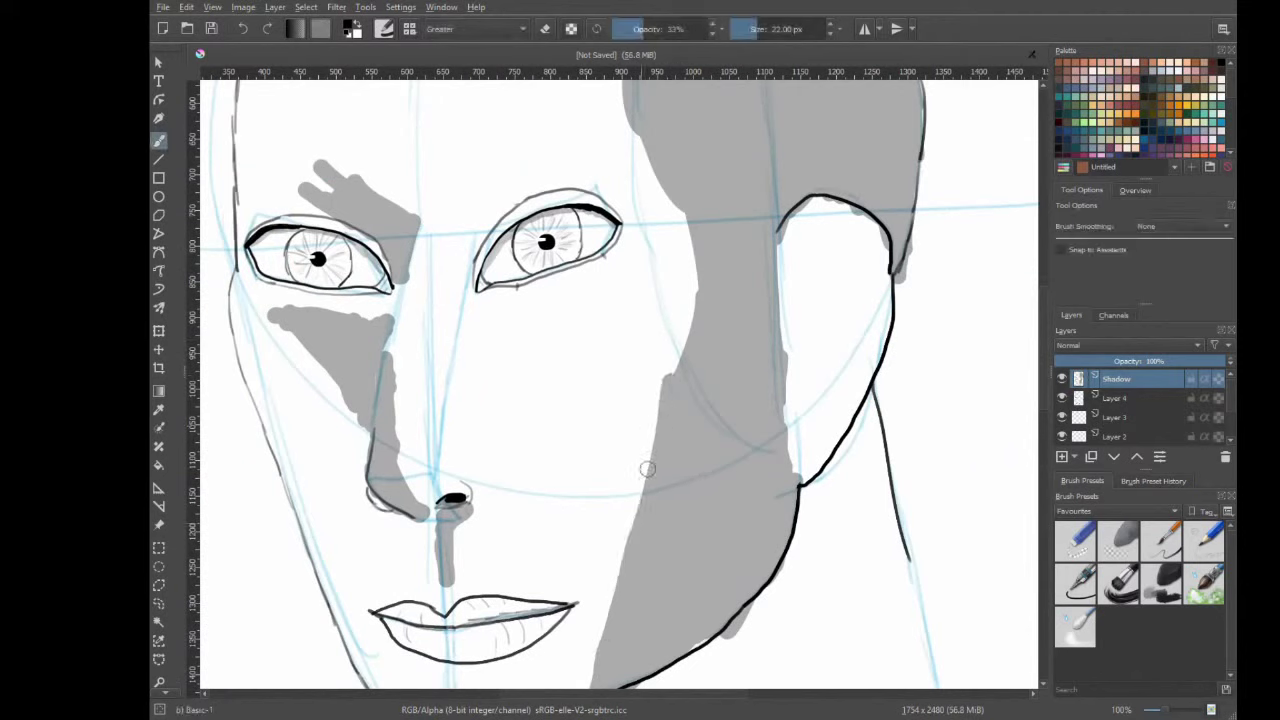
left_click_drag(692, 330, 630, 540)
key("e")
mouse_move(640, 130)
left_mouse_down()
mouse_move(695, 249)
mouse_move(655, 448)
mouse_move(585, 652)
left_mouse_up()
Erase the grey spilling past the head's right outline.
scroll(734, 309, "up", 3)
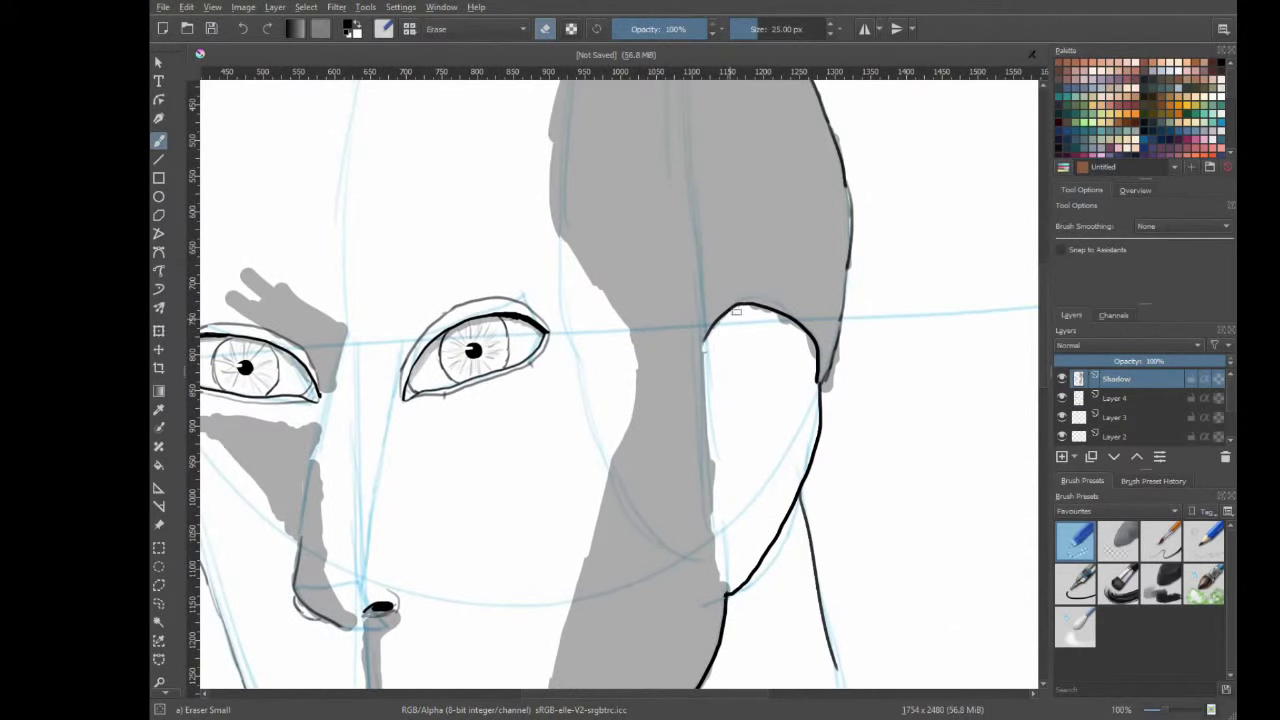
scroll(851, 371, "up", 6)
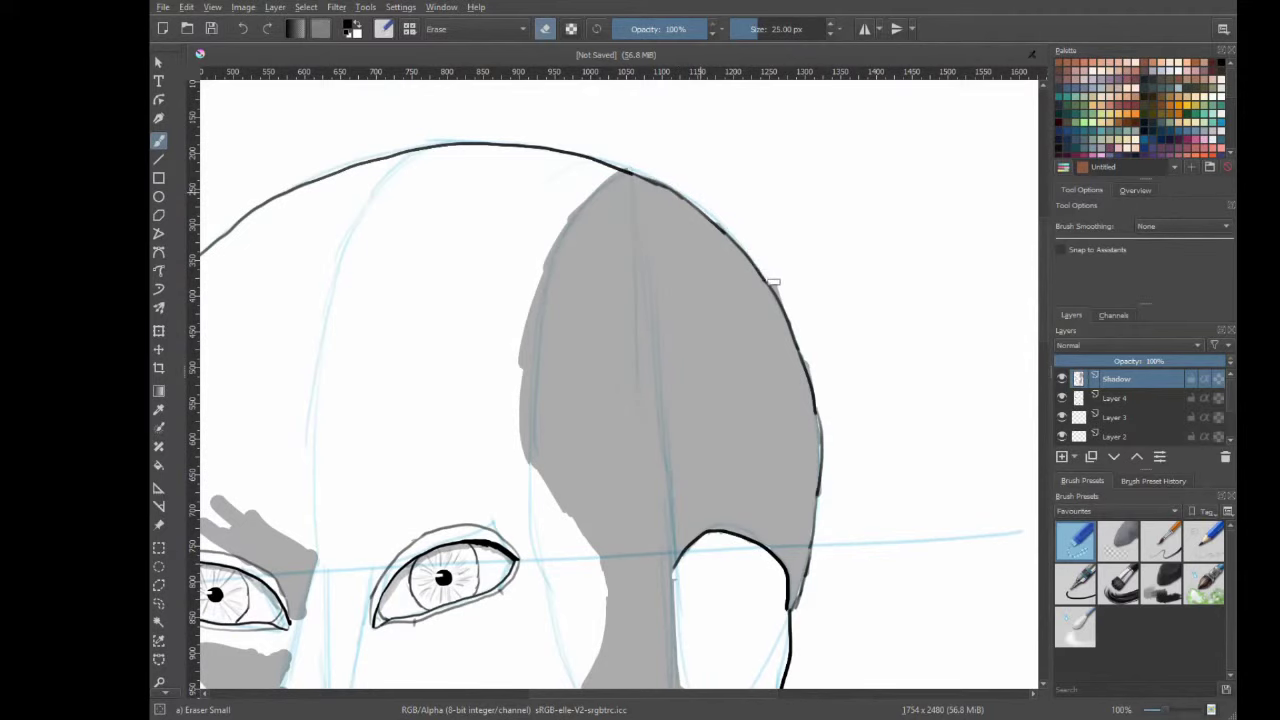
left_click_drag(773, 282, 822, 448)
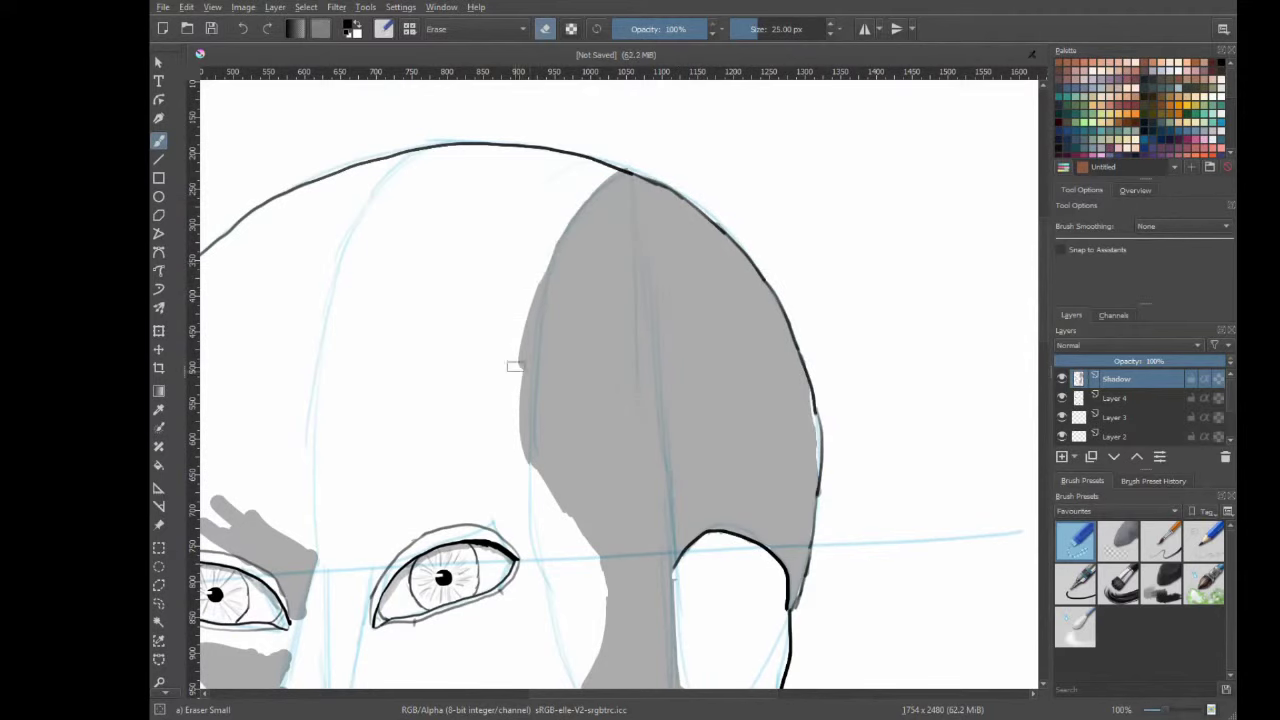
scroll(520, 327, "down", 4)
scroll(434, 408, "down", 5)
scroll(485, 371, "up", 3)
Reselect the Basic-1 grey shading brush from the pop-up palette's Brush Preset History.
right_click(495, 430)
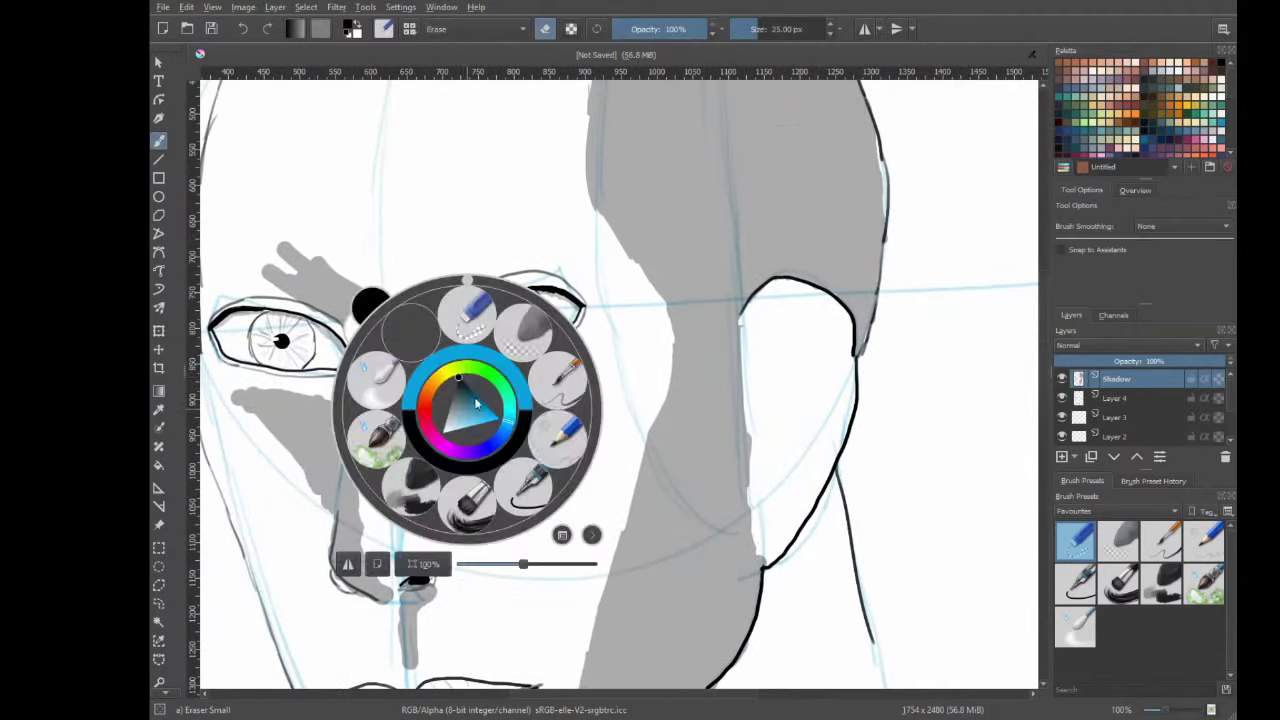
key("/")
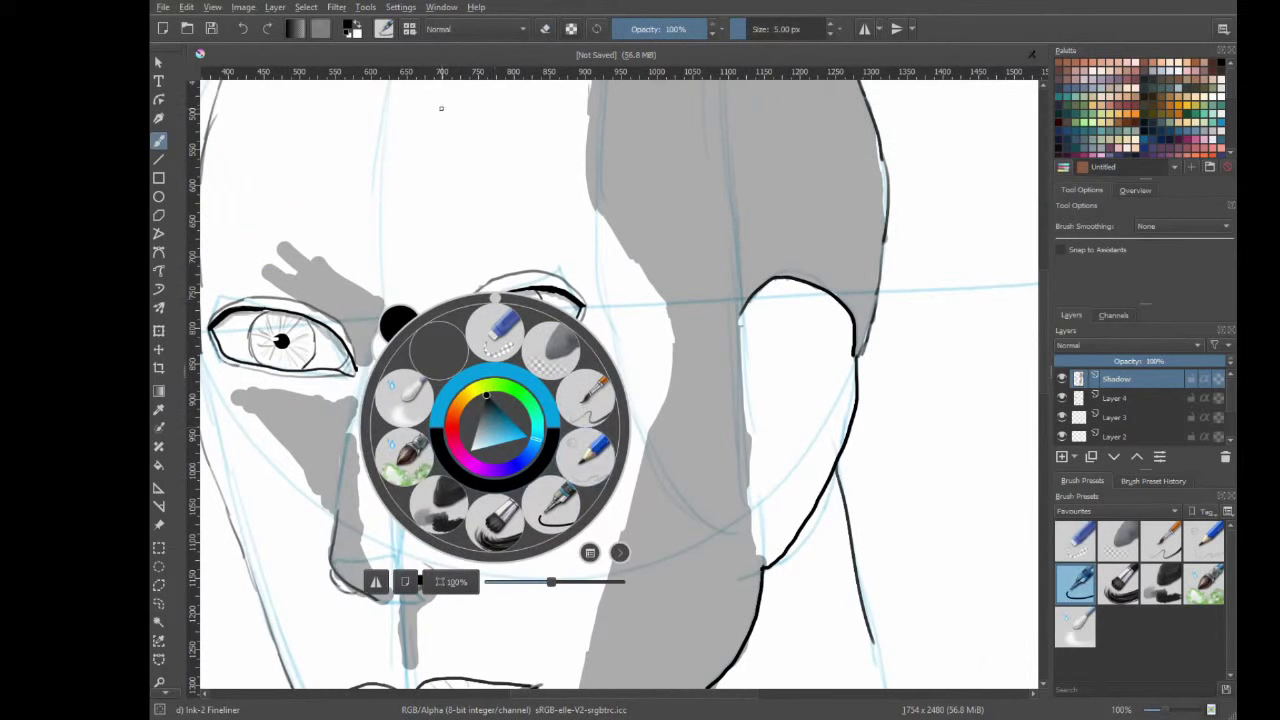
left_click(1150, 481)
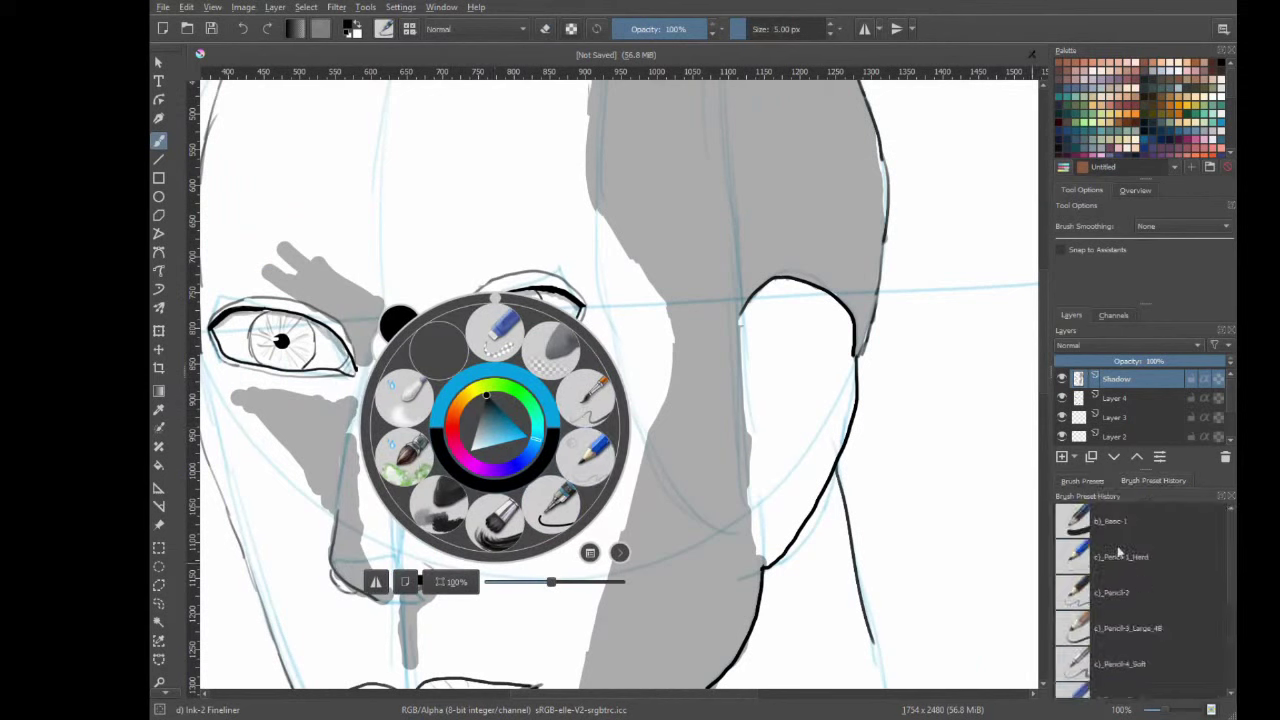
left_click(1115, 553)
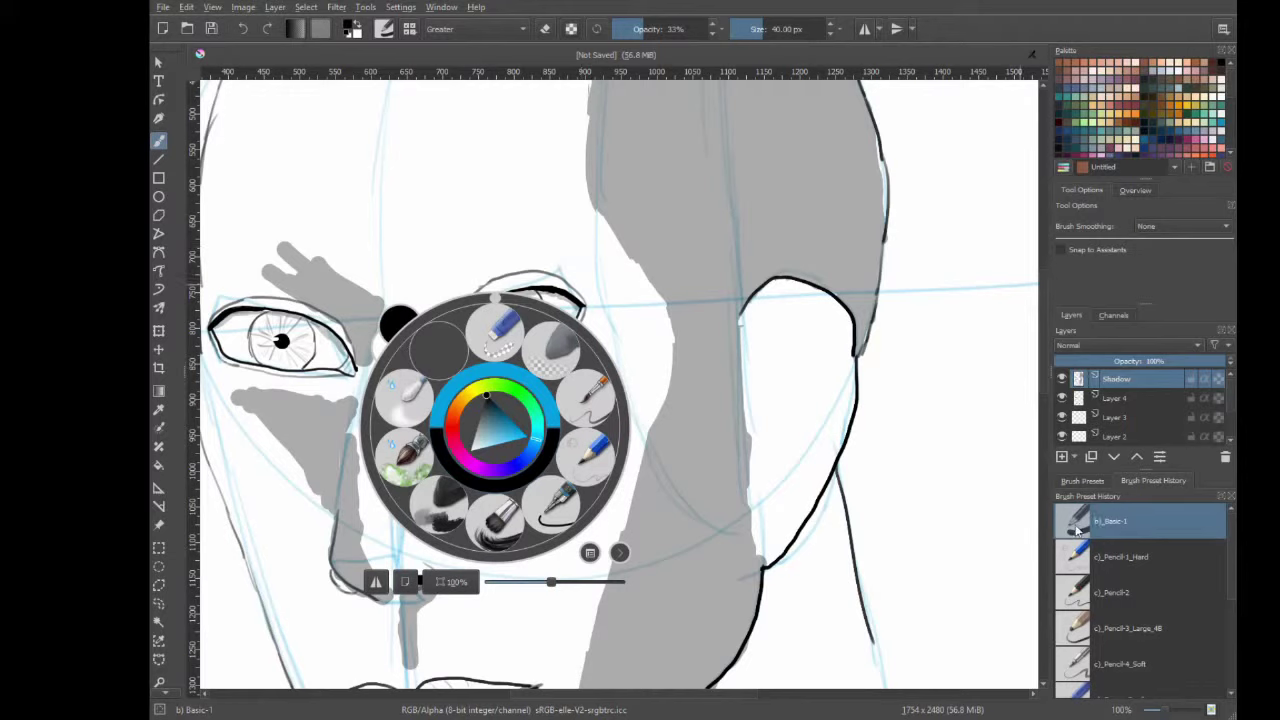
left_click(935, 491)
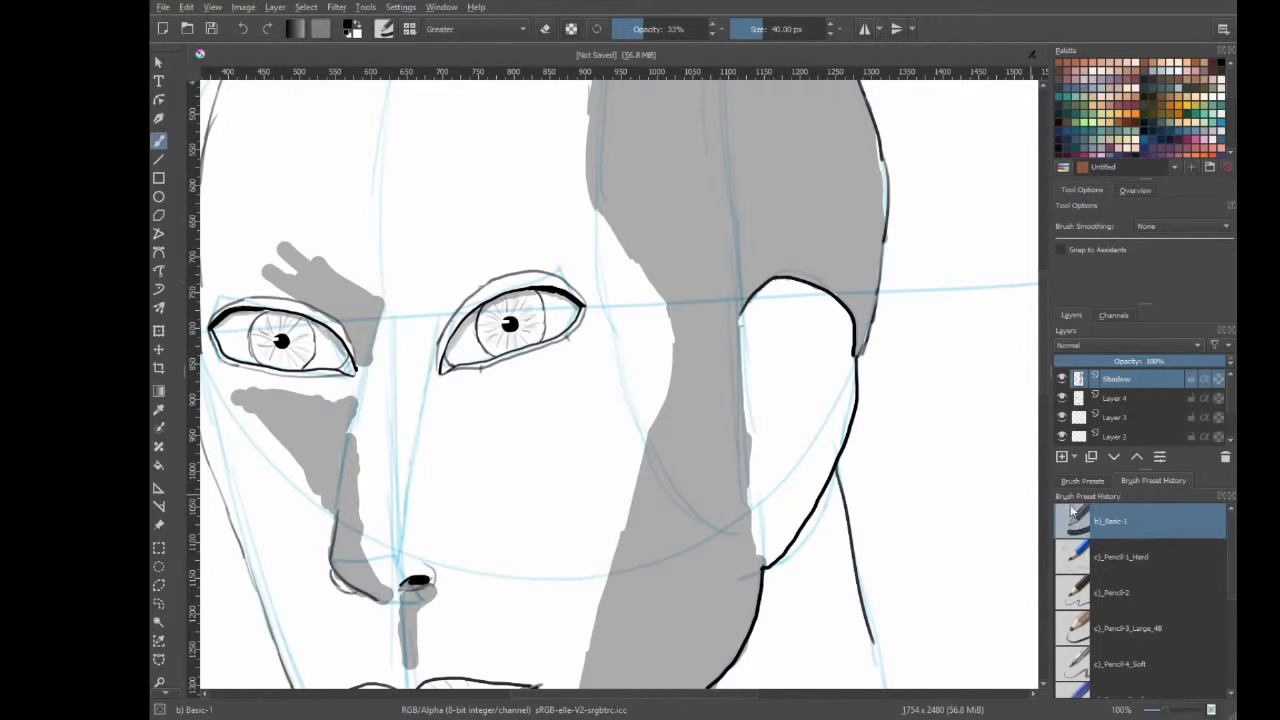
left_click(1082, 481)
left_click(1155, 482)
Browse all brush presets, try the small eraser, then return to the grey shading brush.
left_click(1085, 481)
left_click(1072, 470)
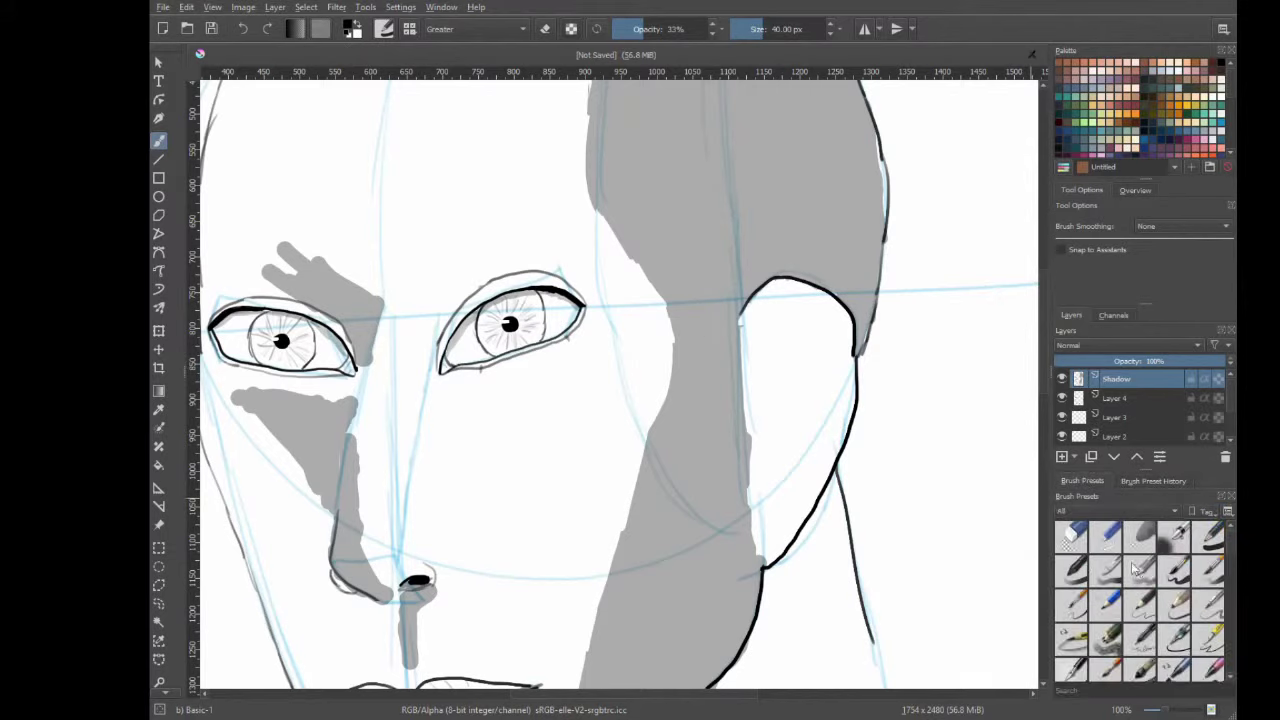
left_click(1210, 538)
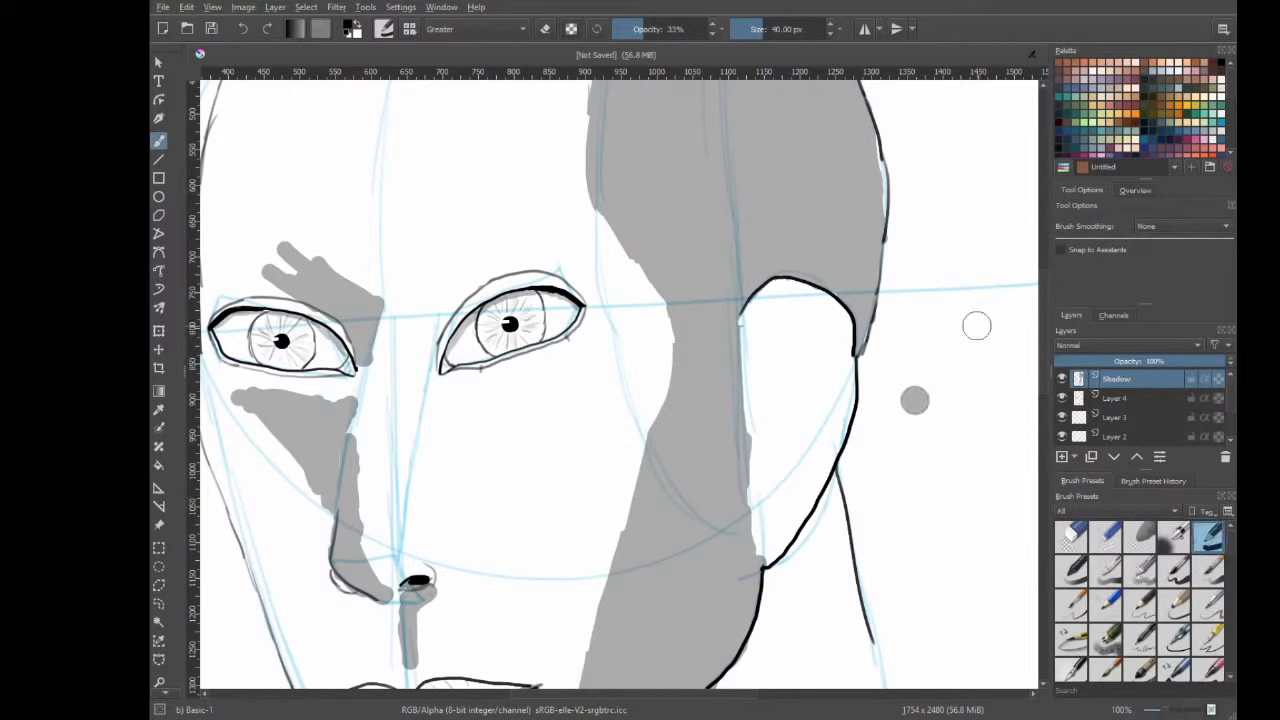
right_click(890, 310)
left_click(943, 227)
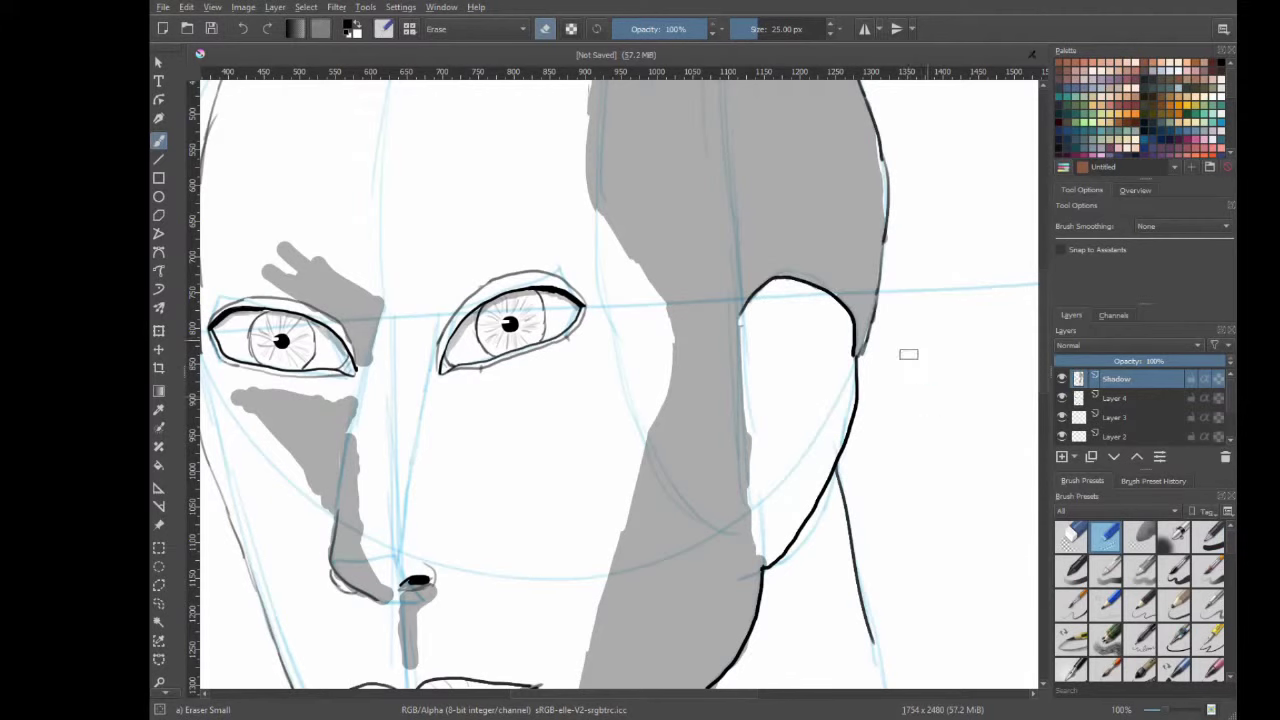
right_click(888, 400)
left_click(988, 362)
With a 13 px brush, shade above the left eye, under the right eye, along the nose, and both upper lids.
left_click_drag(307, 263, 365, 295)
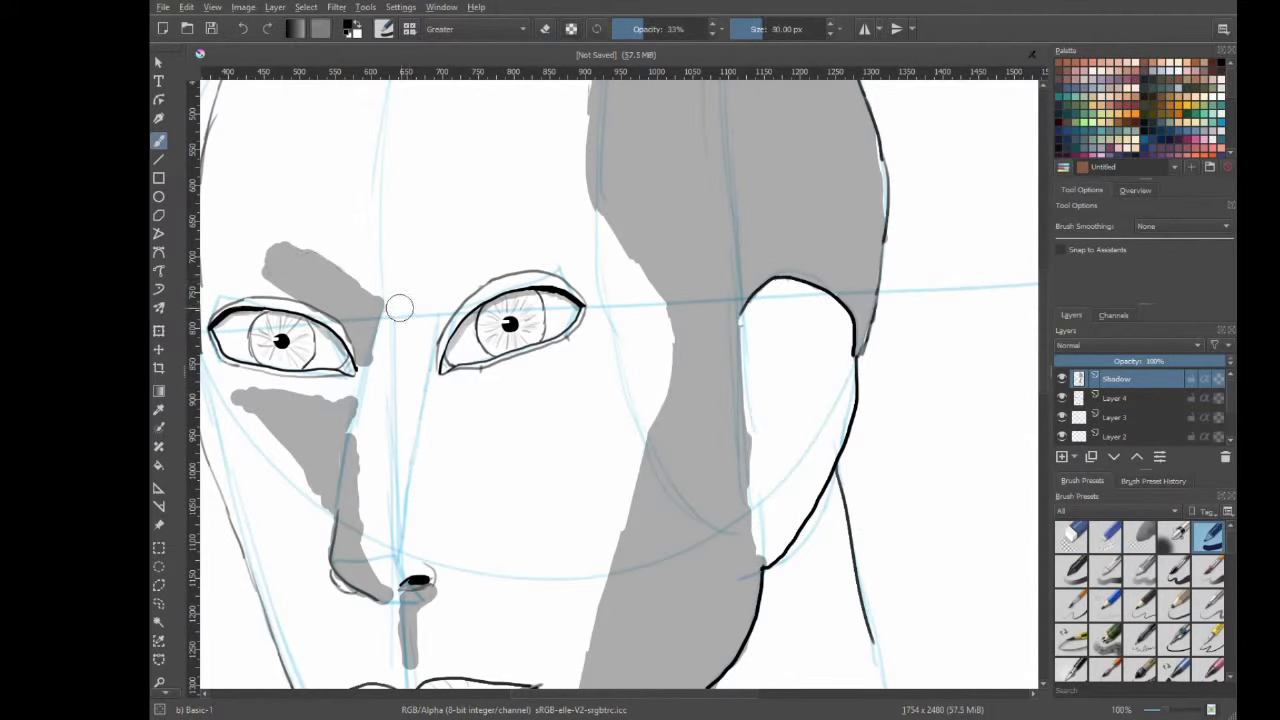
key("bracketleft")
key("bracketleft")
key("bracketleft")
mouse_move(453, 398)
left_mouse_down()
mouse_move(612, 356)
mouse_move(458, 422)
mouse_move(440, 460)
mouse_move(444, 422)
mouse_move(422, 495)
left_mouse_up()
mouse_move(416, 548)
left_mouse_down()
mouse_move(440, 578)
mouse_move(420, 488)
left_mouse_up()
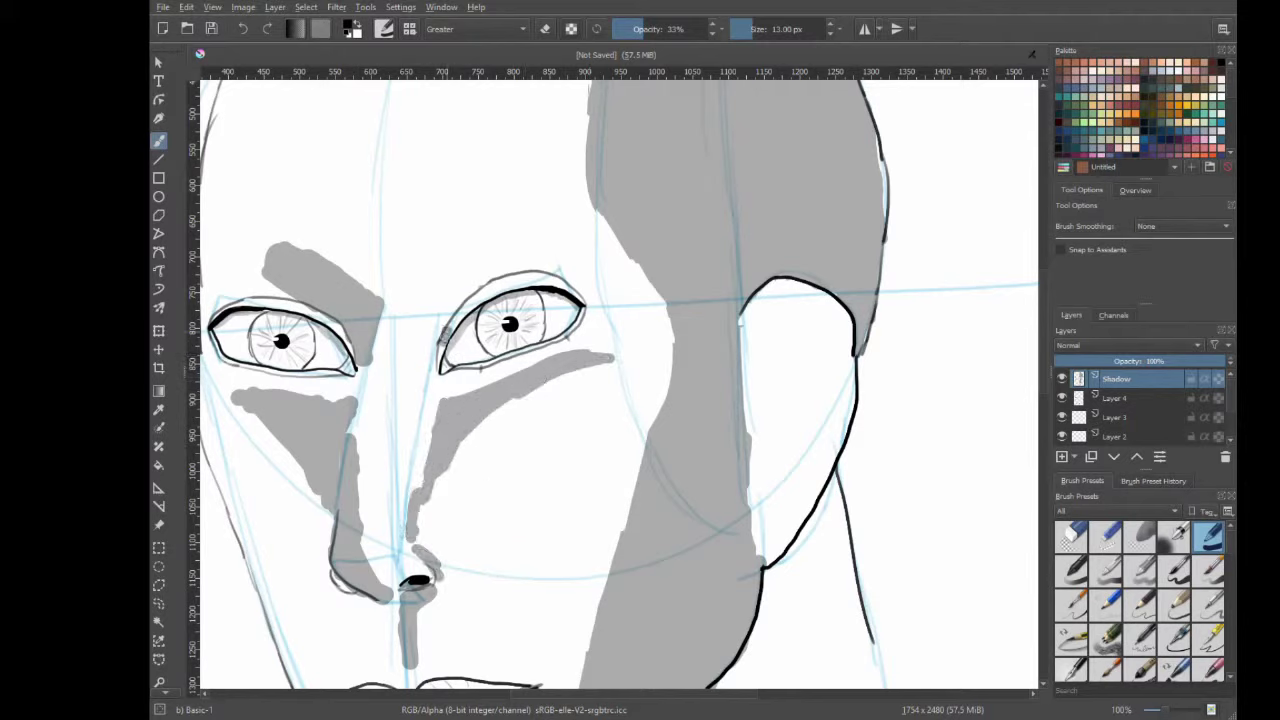
mouse_move(441, 360)
left_mouse_down()
mouse_move(465, 305)
mouse_move(508, 282)
mouse_move(563, 280)
left_mouse_up()
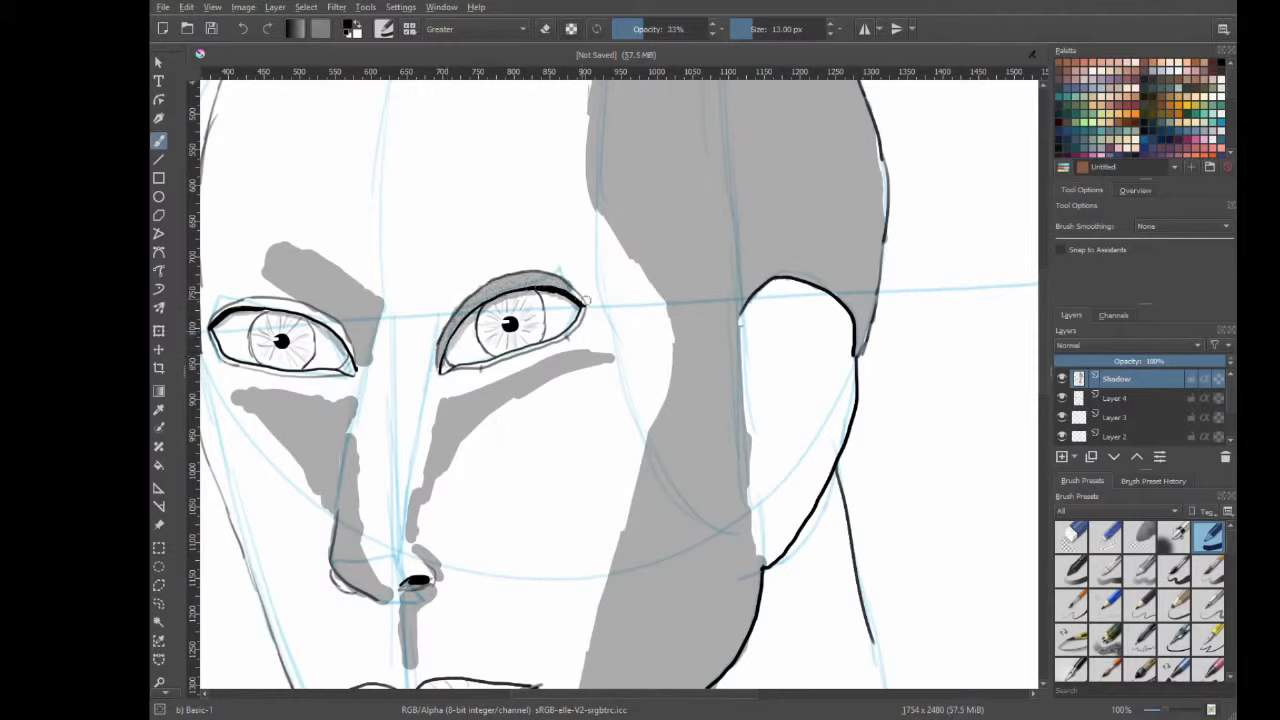
mouse_move(212, 318)
left_mouse_down()
mouse_move(246, 302)
mouse_move(294, 307)
left_mouse_up()
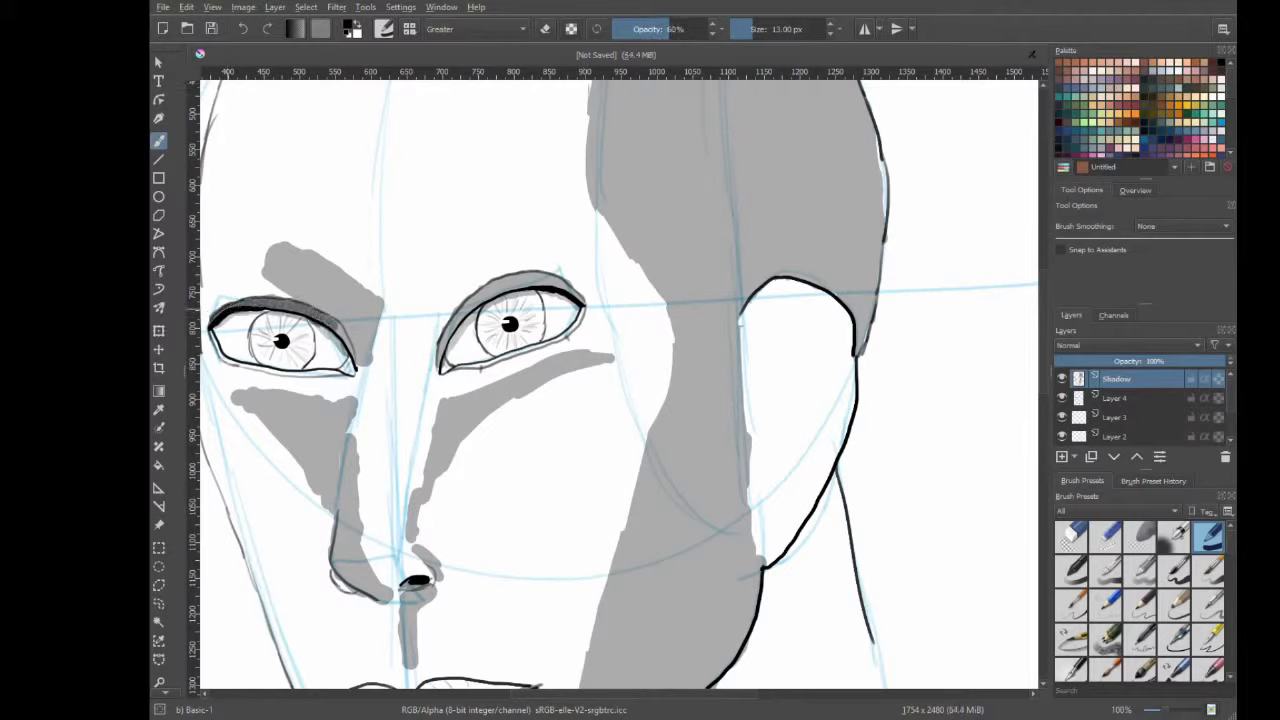
mouse_move(441, 362)
left_mouse_down()
mouse_move(484, 288)
mouse_move(547, 277)
left_mouse_up()
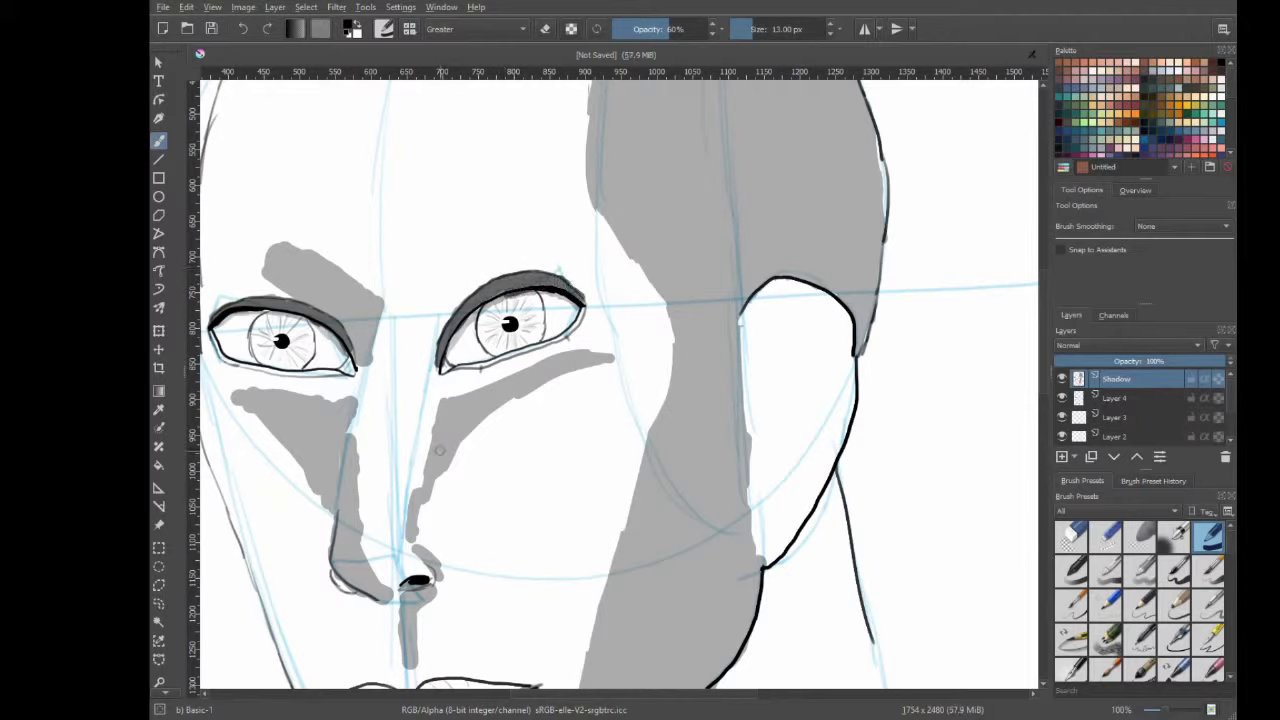
Darken shadow edges at the left eye corner, brow, cheek top, nose side and below the nose.
mouse_move(378, 298)
left_mouse_down()
mouse_move(366, 350)
mouse_move(357, 297)
left_mouse_up()
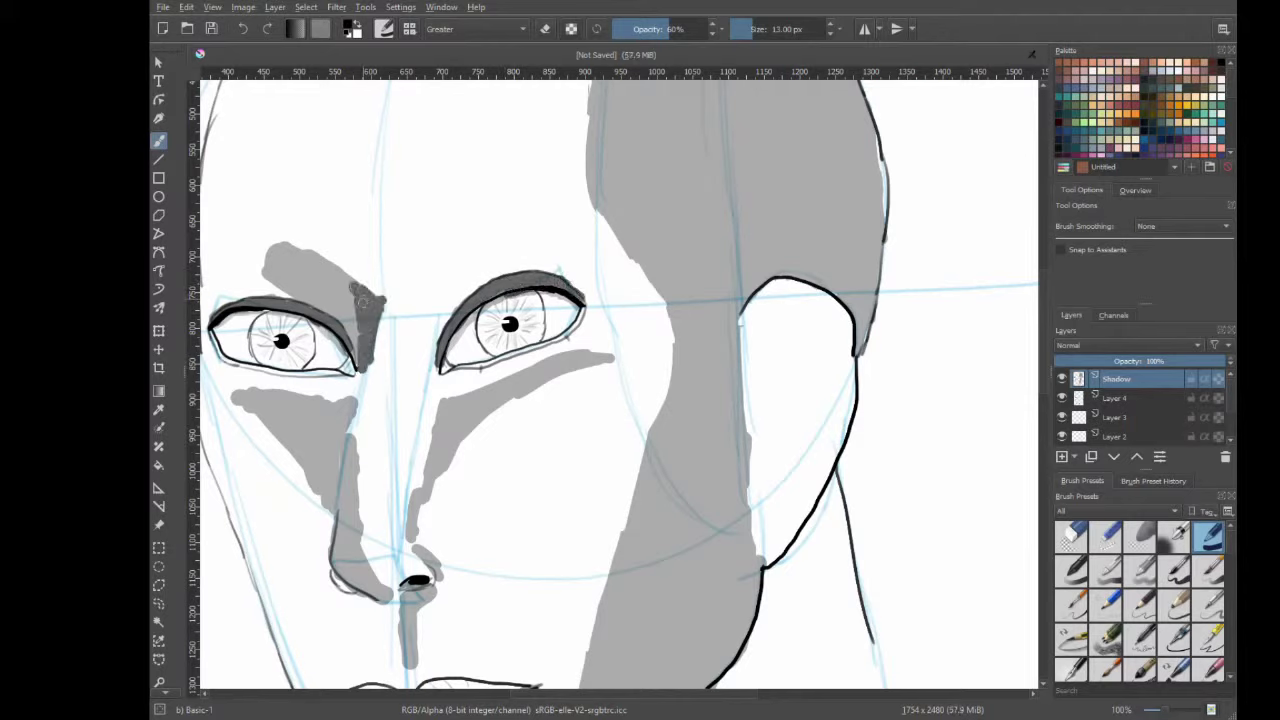
left_click_drag(318, 256, 348, 290)
left_click_drag(346, 408, 330, 520)
left_click_drag(350, 402, 256, 390)
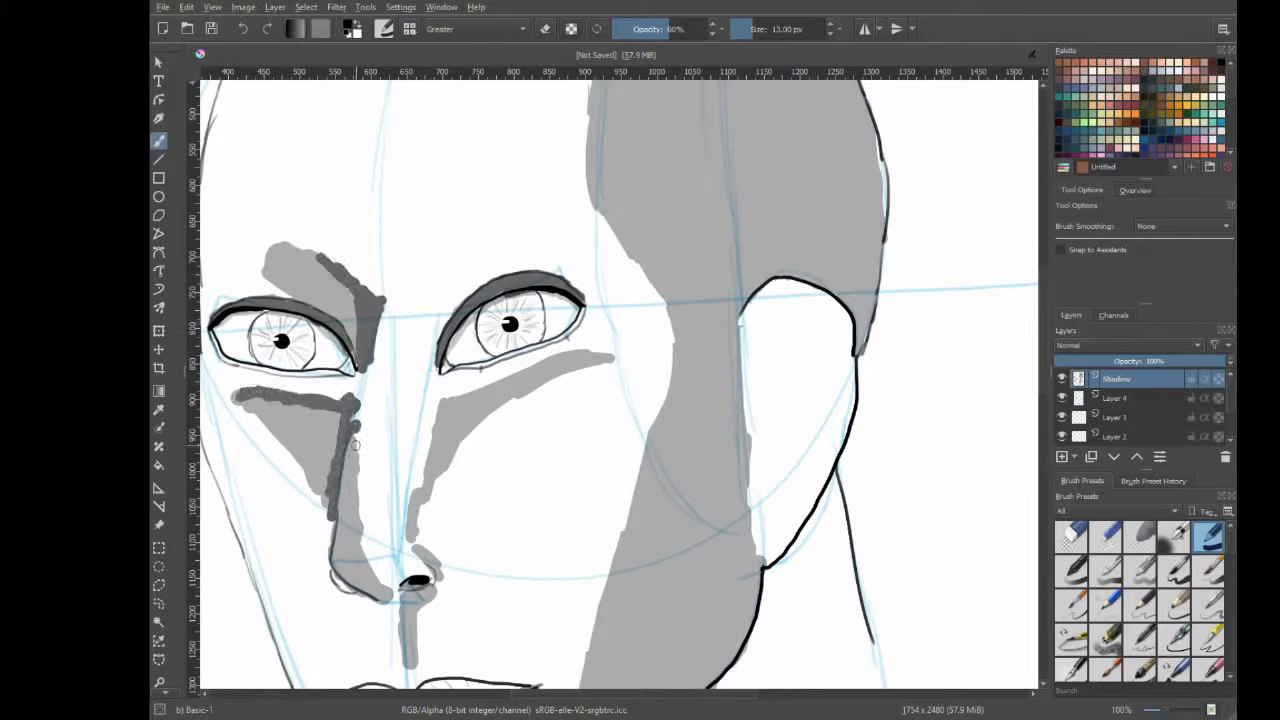
mouse_move(339, 564)
left_mouse_down()
mouse_move(380, 600)
mouse_move(334, 520)
left_mouse_up()
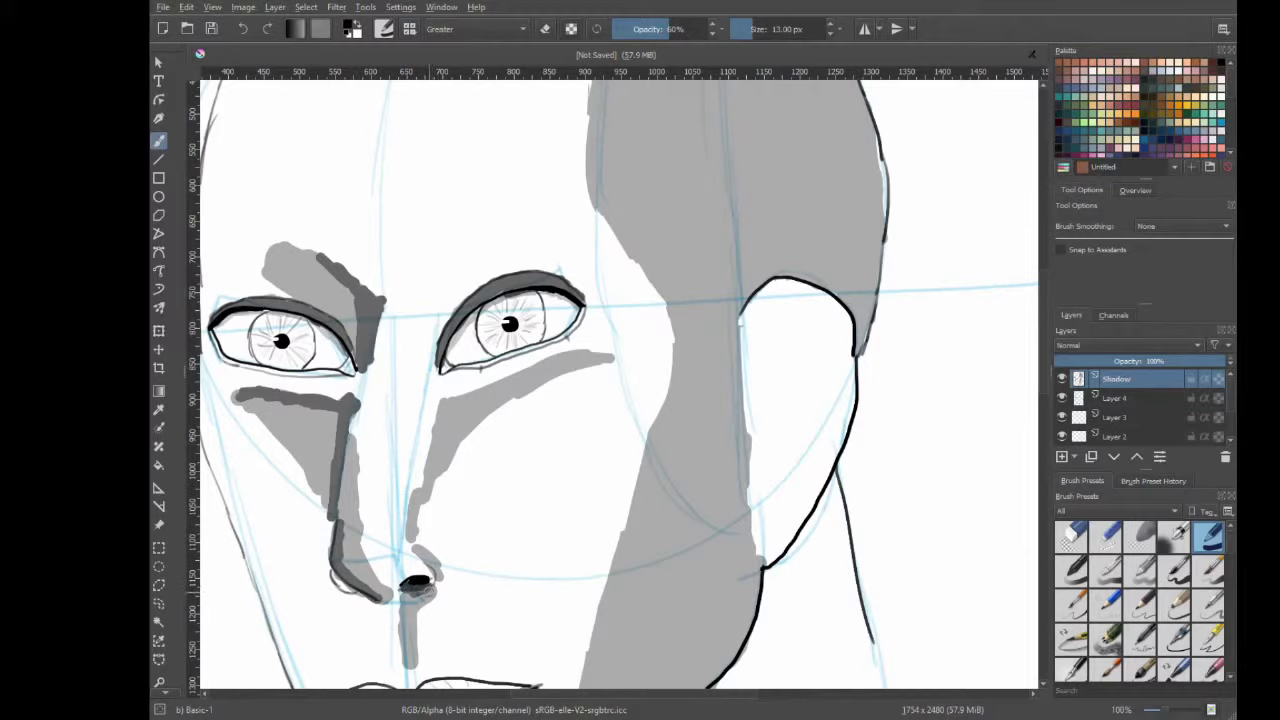
left_click_drag(408, 616, 404, 652)
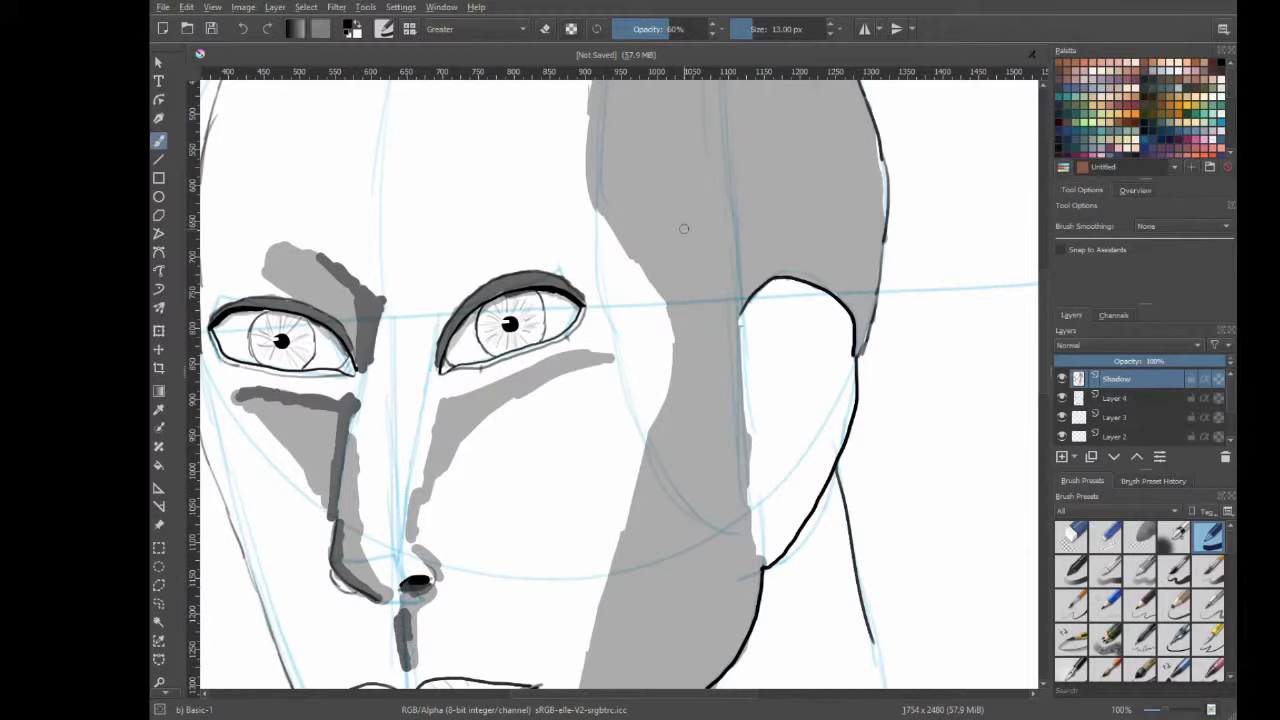
Darken the head shadow's upper edge and extend it down the head's right side.
left_click_drag(684, 229, 621, 454)
mouse_move(624, 145)
left_mouse_down()
mouse_move(700, 190)
mouse_move(775, 268)
mouse_move(808, 352)
mouse_move(822, 455)
mouse_move(793, 580)
left_mouse_up()
left_click_drag(648, 162, 688, 186)
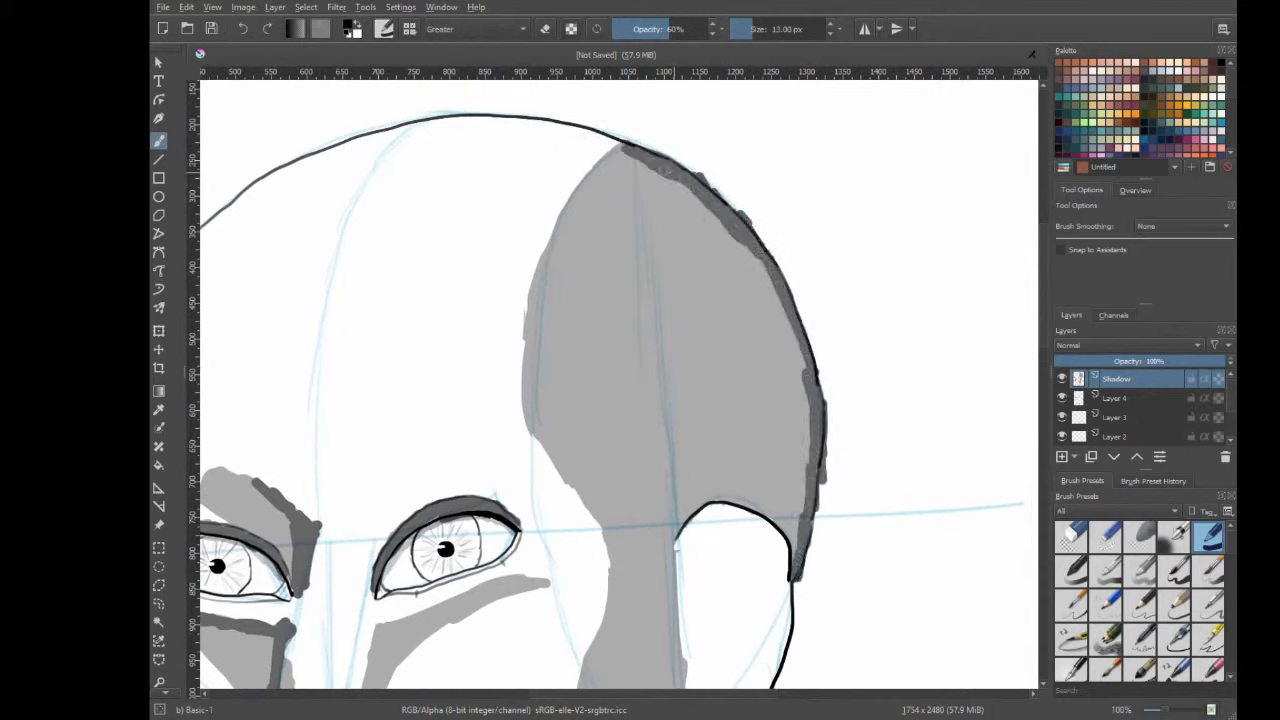
left_click_drag(742, 240, 784, 320)
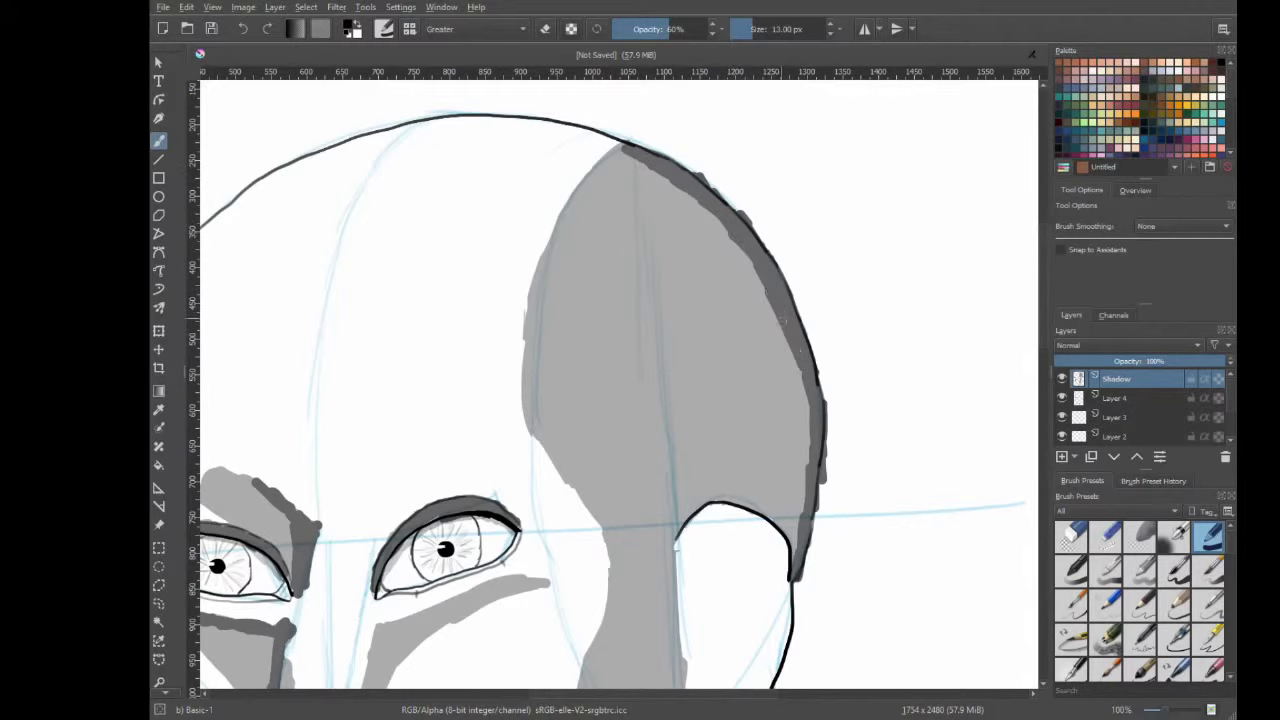
scroll(666, 286, "down", 5)
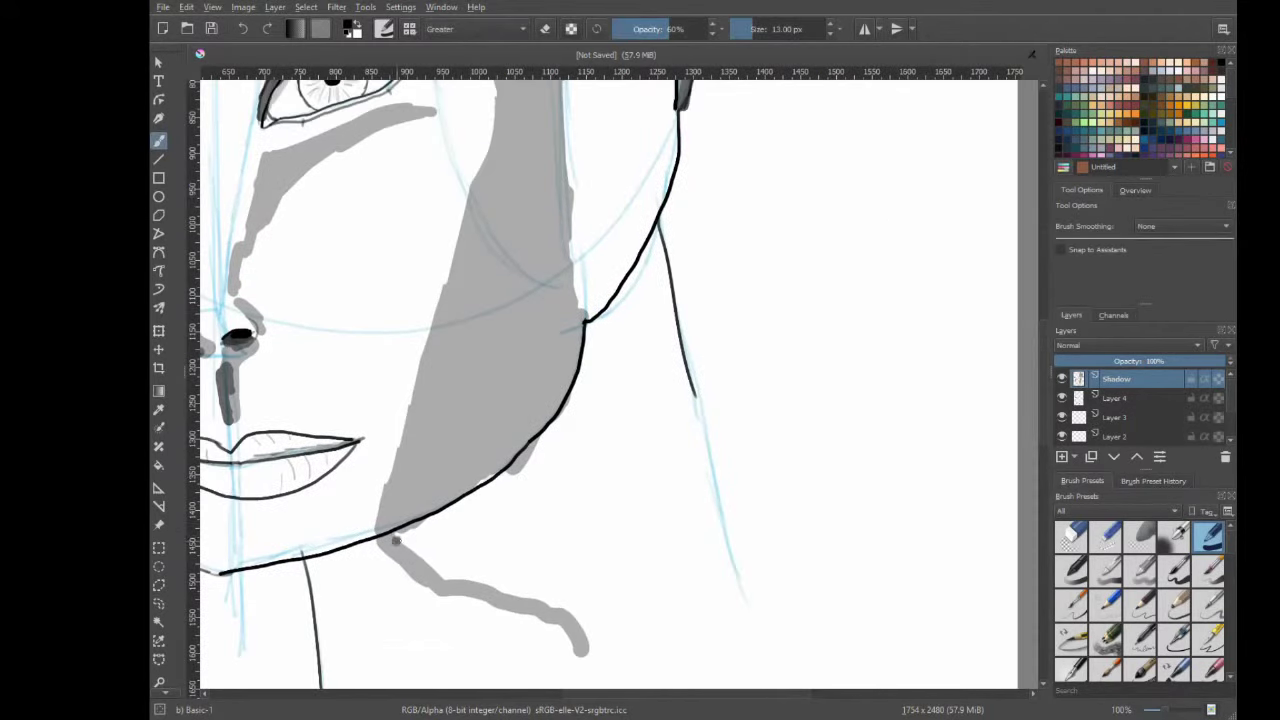
Paint a dark grey shadow band along the jaw contour toward the chin.
mouse_move(395, 555)
left_mouse_down()
mouse_move(487, 497)
mouse_move(565, 415)
left_mouse_up()
key("ctrl+z")
left_click_drag(505, 482, 570, 415)
mouse_move(525, 460)
left_mouse_down()
mouse_move(590, 385)
mouse_move(605, 326)
mouse_move(662, 230)
left_mouse_up()
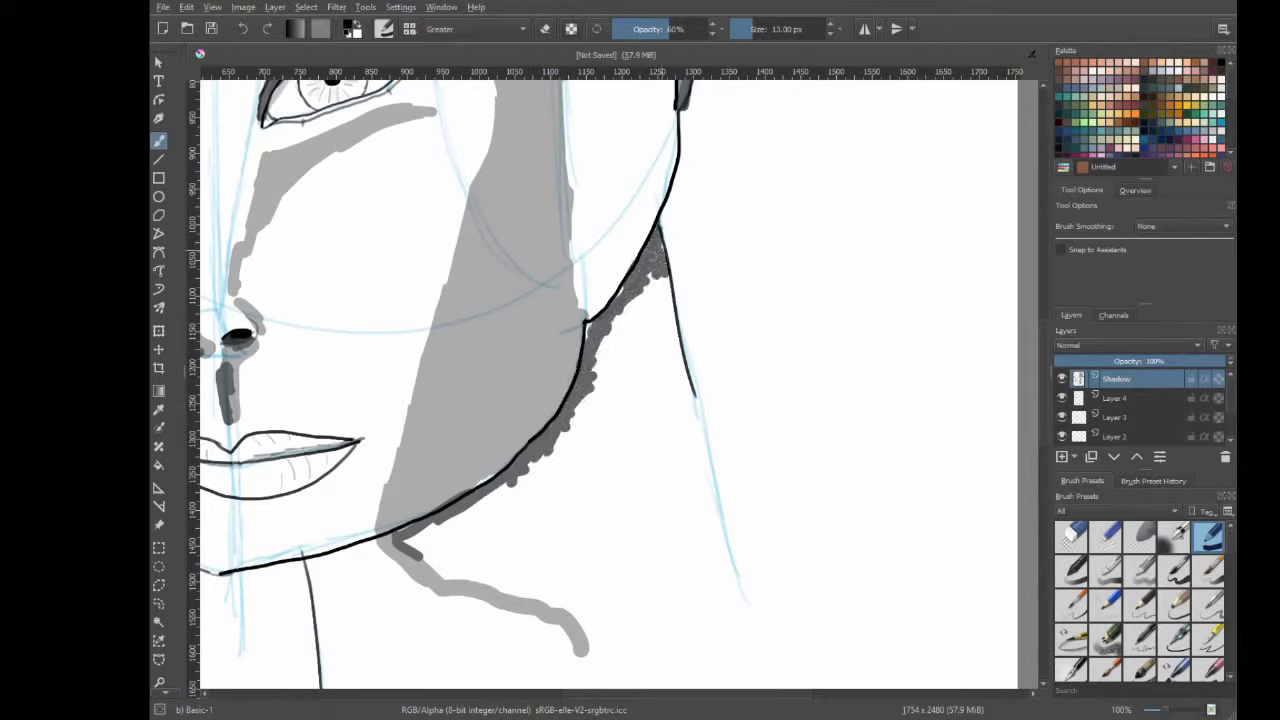
mouse_move(600, 345)
left_mouse_down()
mouse_move(455, 518)
mouse_move(392, 555)
left_mouse_up()
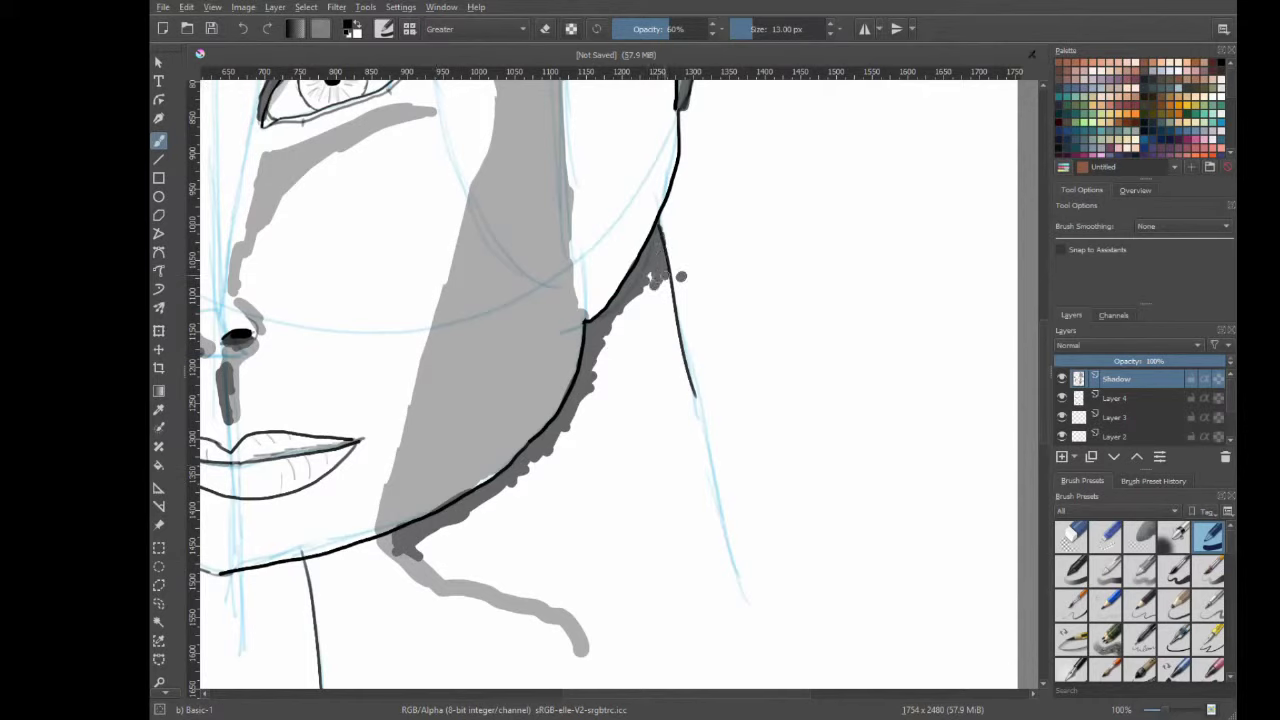
mouse_move(630, 304)
left_mouse_down()
mouse_move(605, 345)
mouse_move(658, 283)
left_mouse_up()
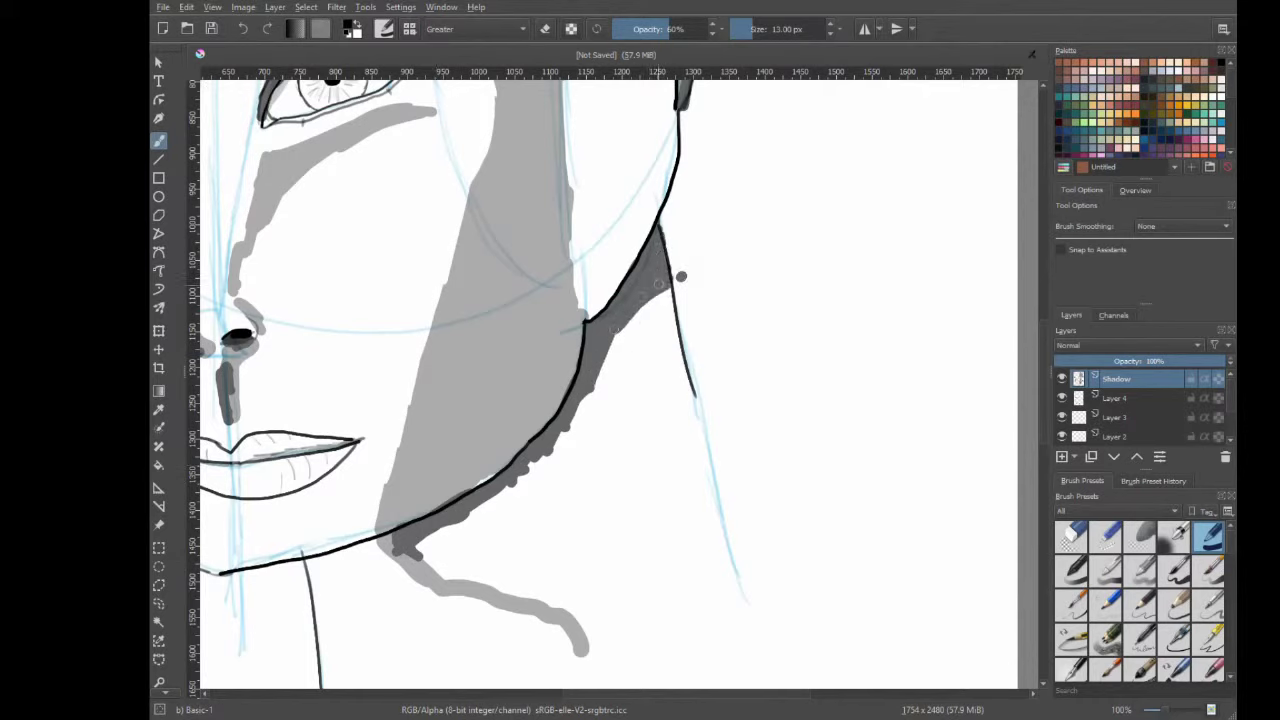
mouse_move(616, 334)
left_mouse_down()
mouse_move(580, 408)
mouse_move(510, 490)
mouse_move(432, 538)
left_mouse_up()
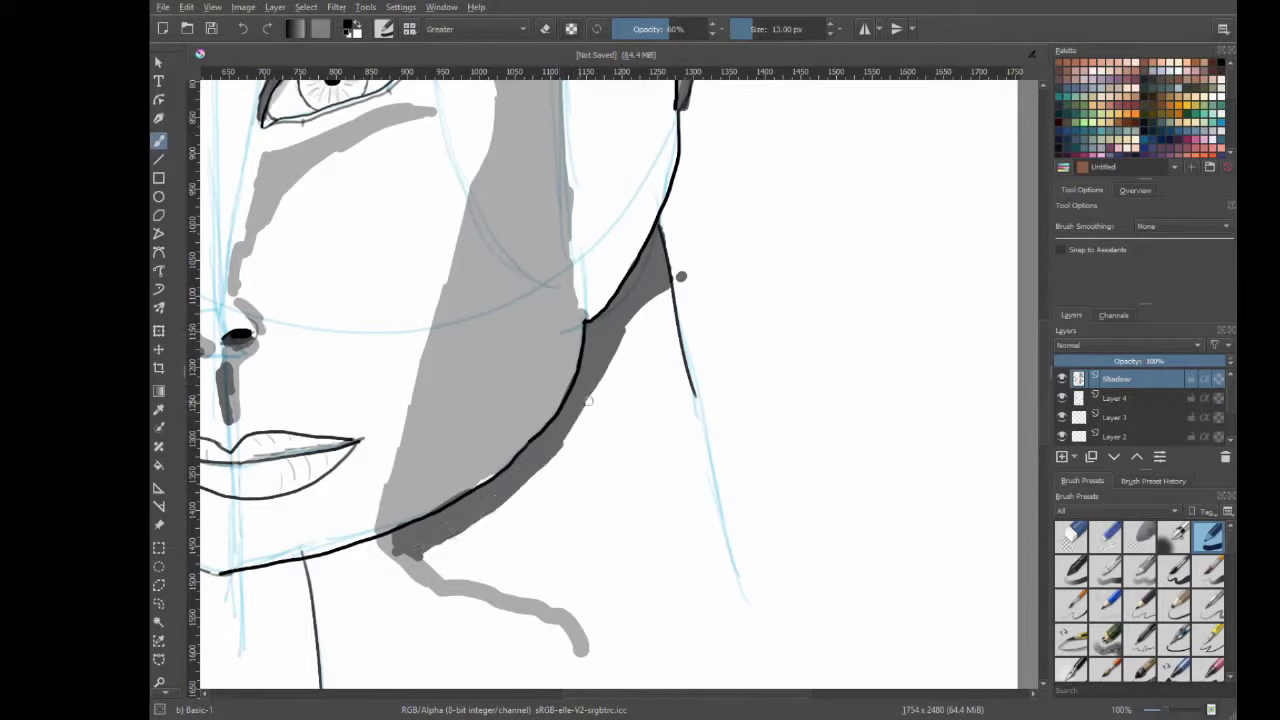
Lower opacity to about 33% and hatch light grey strokes under the jaw and down the neck.
left_click(645, 29)
mouse_move(622, 341)
left_mouse_down()
mouse_move(640, 440)
mouse_move(509, 555)
mouse_move(440, 549)
left_mouse_up()
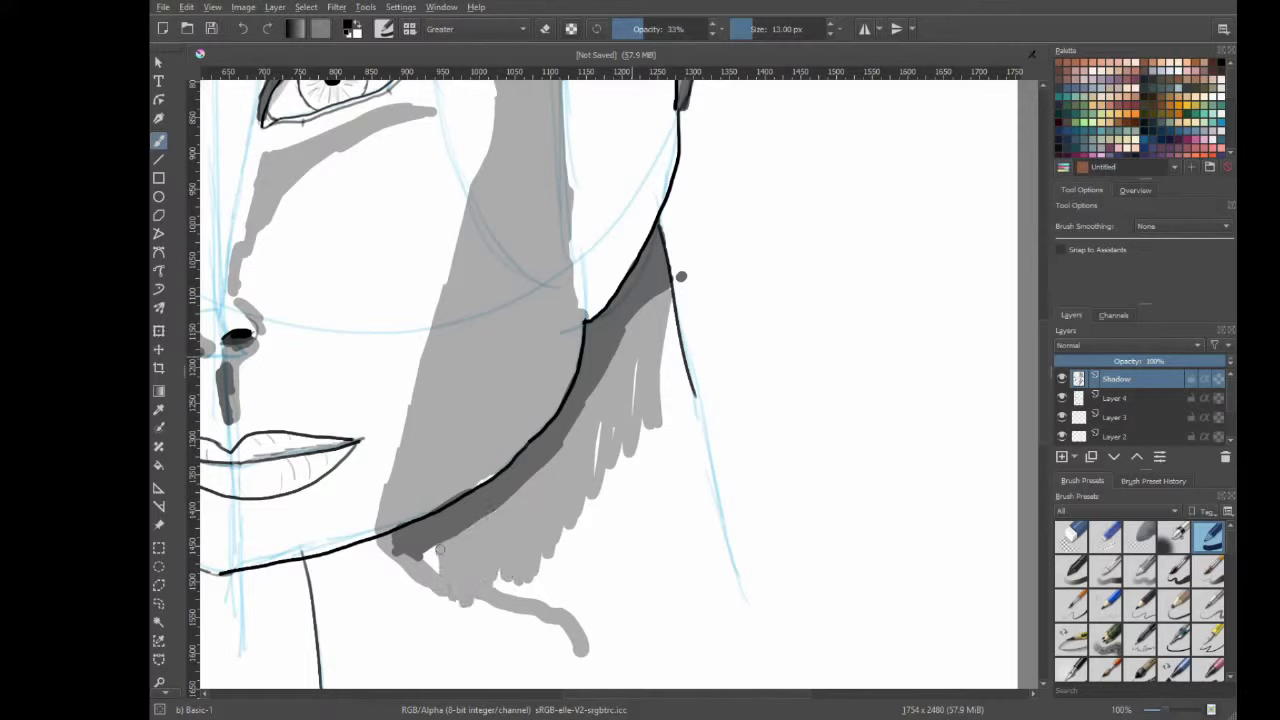
mouse_move(576, 459)
left_mouse_down()
mouse_move(660, 440)
mouse_move(675, 330)
mouse_move(665, 440)
mouse_move(667, 402)
mouse_move(555, 570)
mouse_move(529, 543)
left_mouse_up()
left_click_drag(600, 505, 585, 650)
left_click_drag(668, 435, 640, 650)
left_click_drag(680, 410, 668, 570)
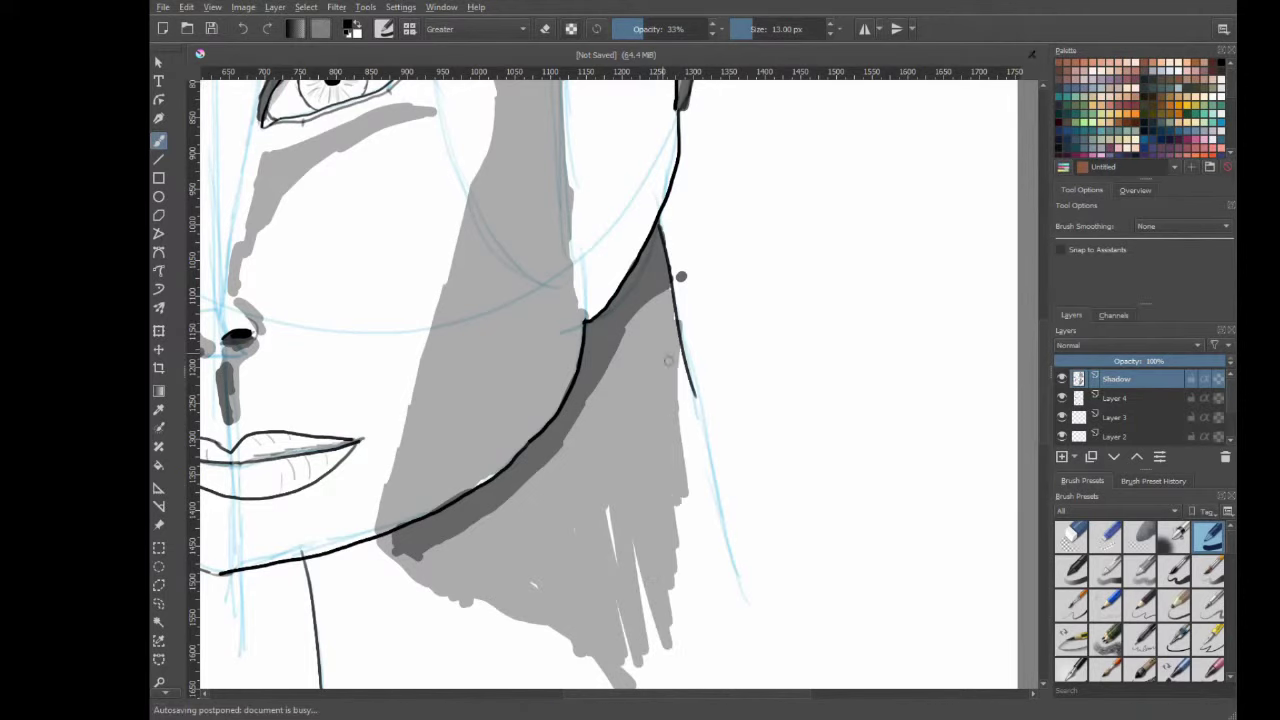
left_click_drag(688, 345, 723, 631)
left_click_drag(705, 508, 726, 645)
left_click_drag(686, 520, 676, 640)
Using the Blender Blur preset, soften the brow shadow above the left eye and the head-outline band.
scroll(617, 503, "down", 1)
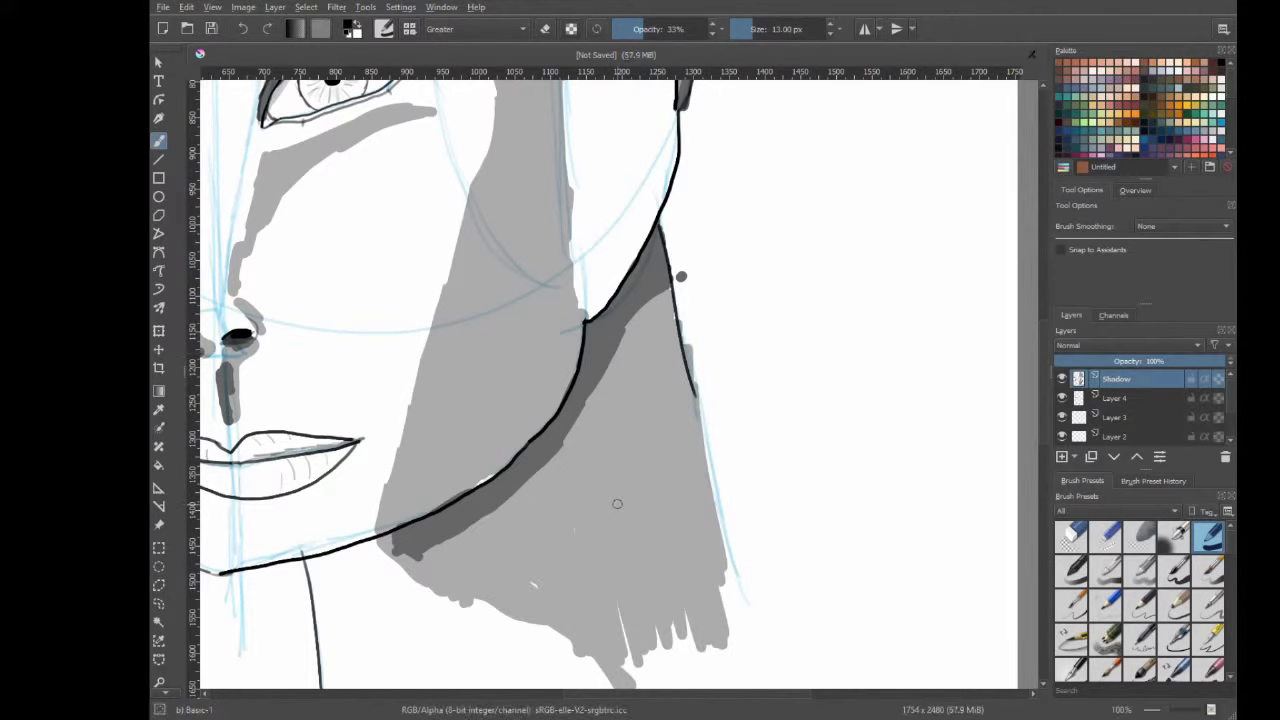
scroll(660, 495, "down", 3)
scroll(720, 485, "down", 2)
scroll(720, 475, "up", 2)
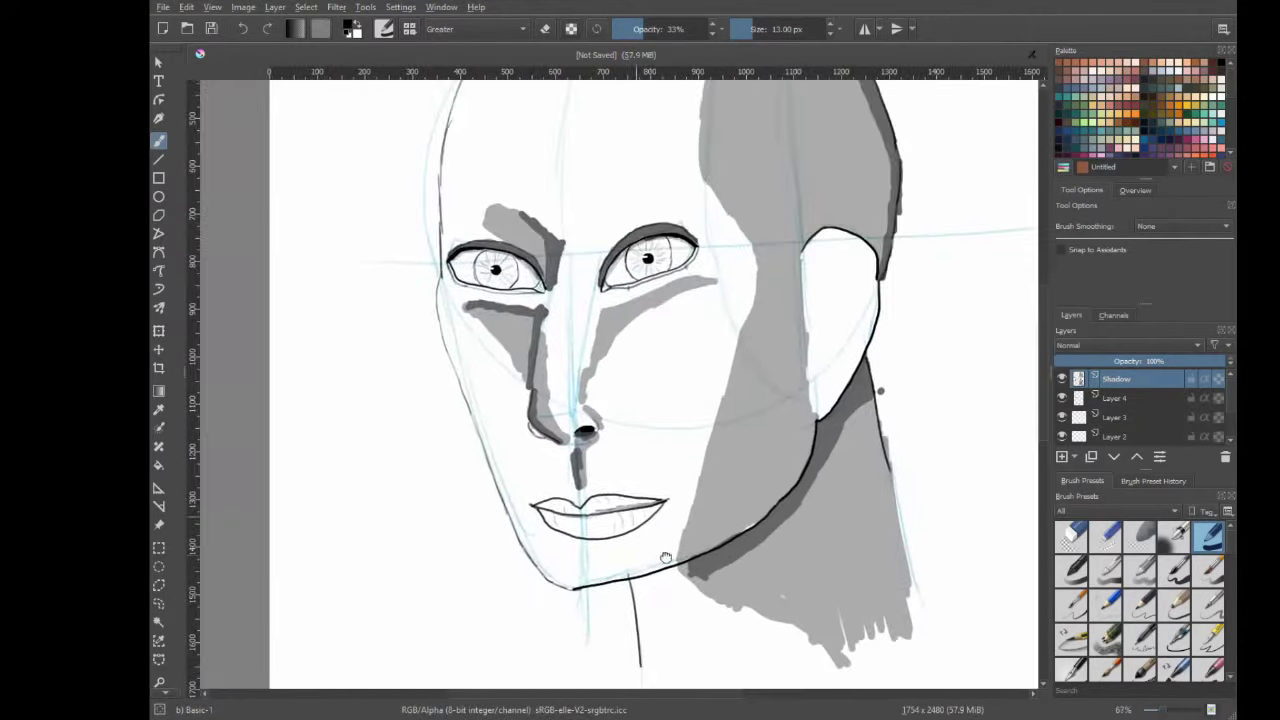
scroll(650, 470, "up", 2)
scroll(610, 465, "up", 1)
right_click(415, 292)
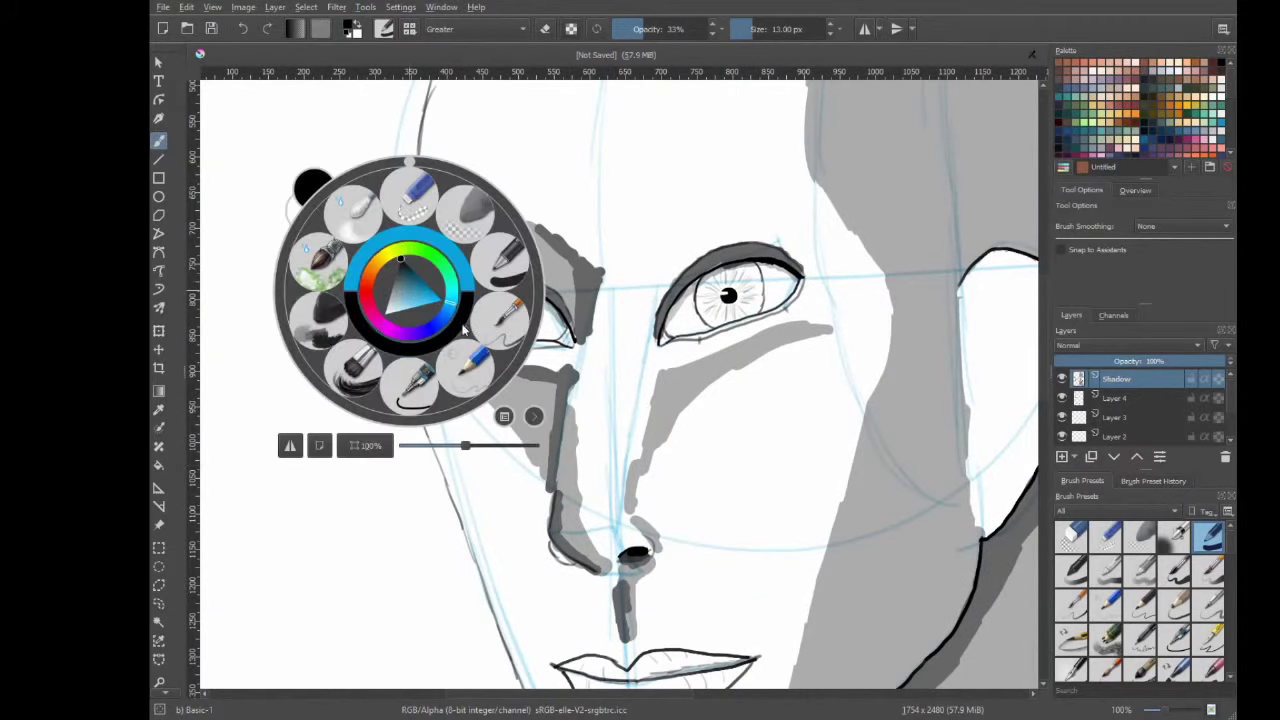
left_click(467, 330)
mouse_move(555, 250)
left_mouse_down()
mouse_move(592, 322)
mouse_move(470, 385)
mouse_move(555, 460)
mouse_move(734, 354)
mouse_move(560, 515)
mouse_move(575, 575)
mouse_move(903, 306)
mouse_move(829, 609)
mouse_move(858, 190)
mouse_move(829, 120)
mouse_move(774, 313)
left_mouse_up()
scroll(806, 251, "up", 3)
scroll(806, 251, "up", 3)
mouse_move(873, 132)
left_mouse_down()
mouse_move(990, 250)
mouse_move(975, 332)
left_mouse_up()
Pan the view to bring the ear and upper head into view for blending.
scroll(785, 350, "right", 5)
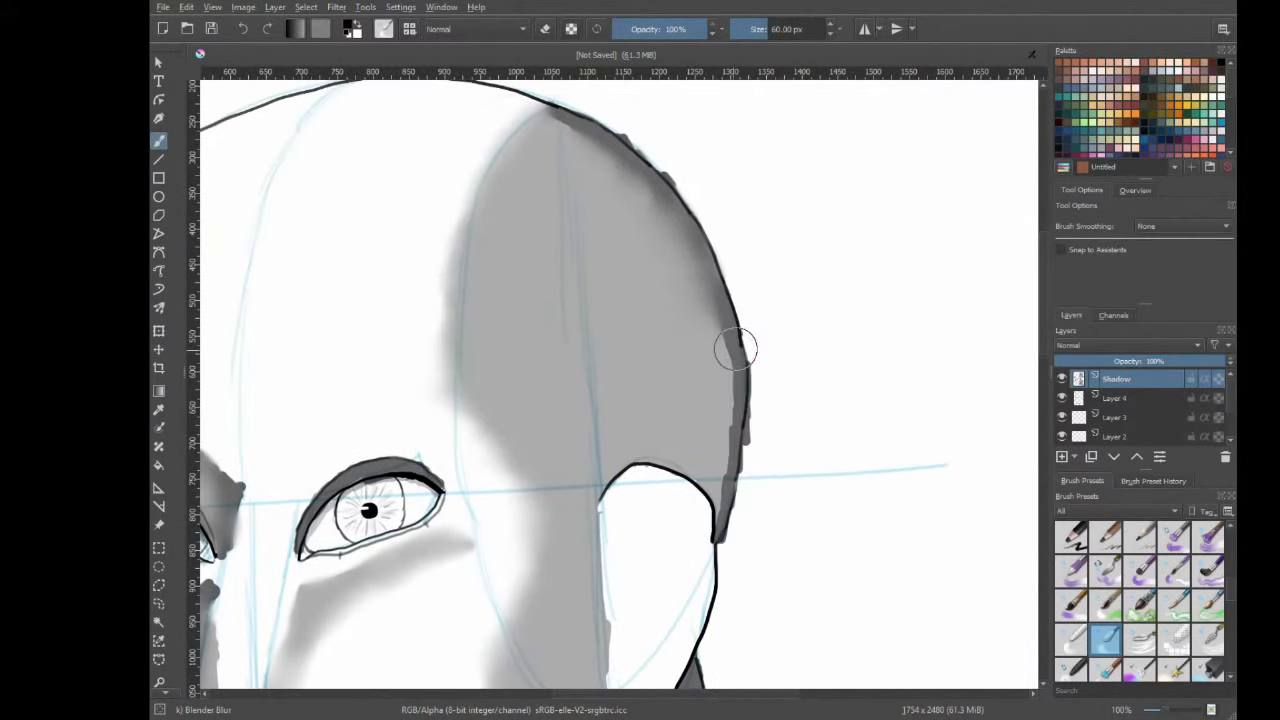
mouse_move(671, 491)
left_mouse_down()
mouse_move(700, 293)
mouse_move(677, 414)
mouse_move(554, 509)
mouse_move(690, 400)
mouse_move(795, 287)
left_mouse_up()
scroll(700, 293, "down", 5)
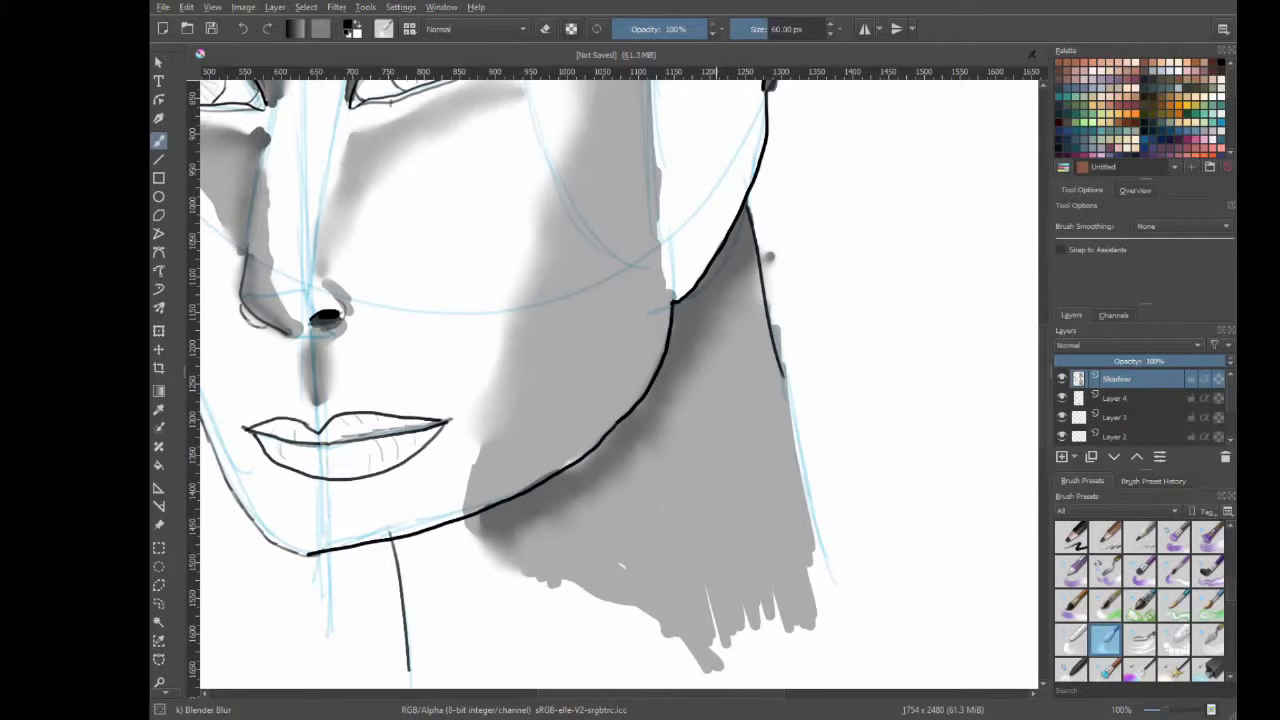
Switch to the Basic-1 brush at about 31 px and 18% opacity.
right_click(838, 246)
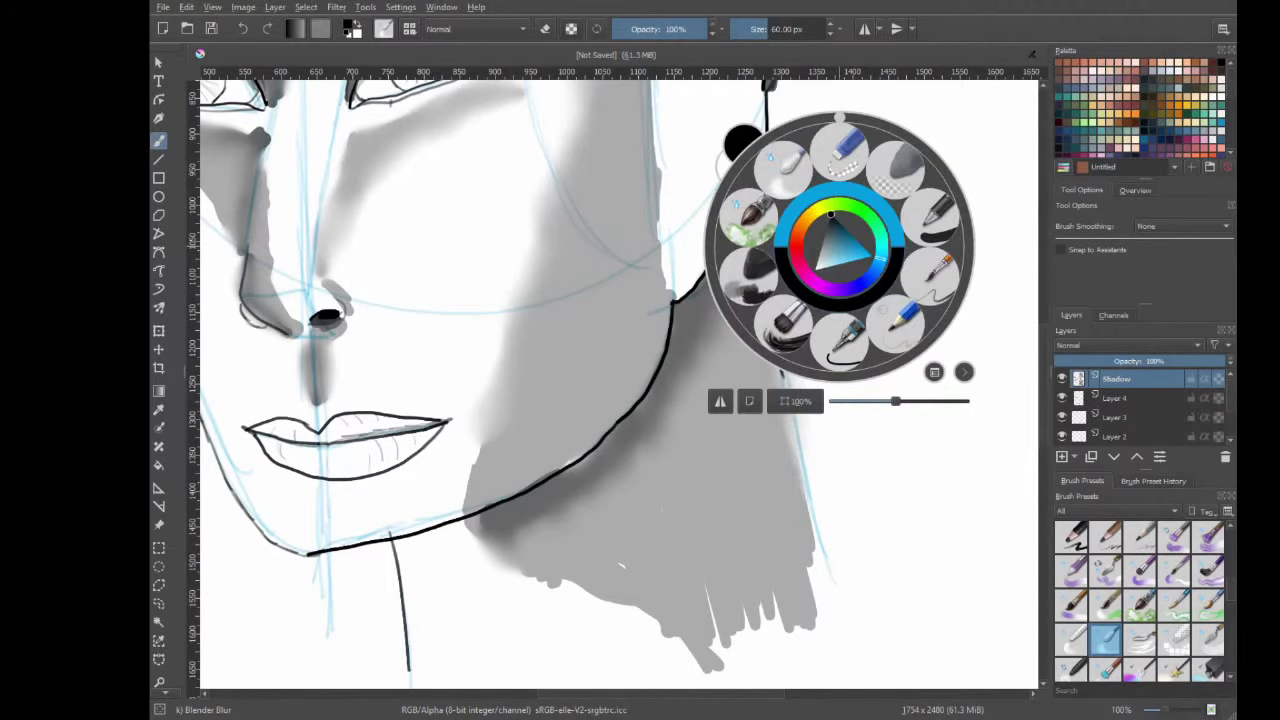
right_click(786, 289)
right_click(826, 271)
left_click(831, 170)
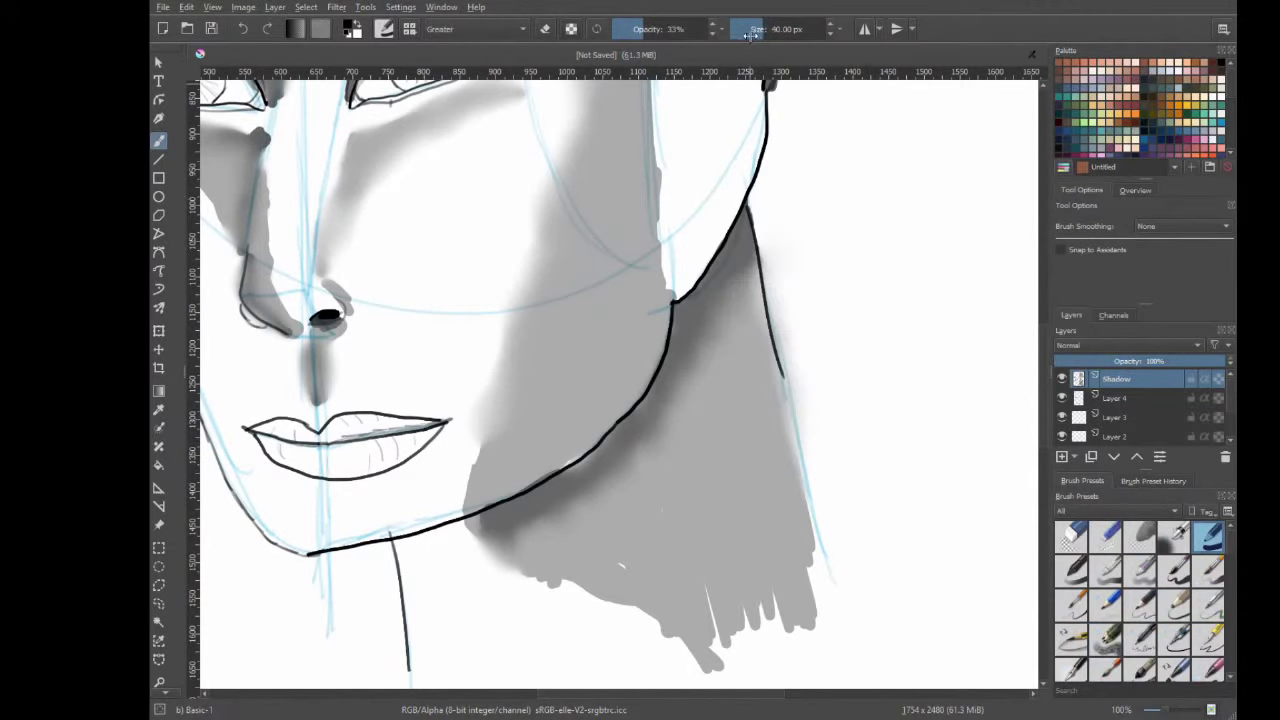
left_click_drag(757, 32, 750, 32)
left_click_drag(640, 30, 627, 30)
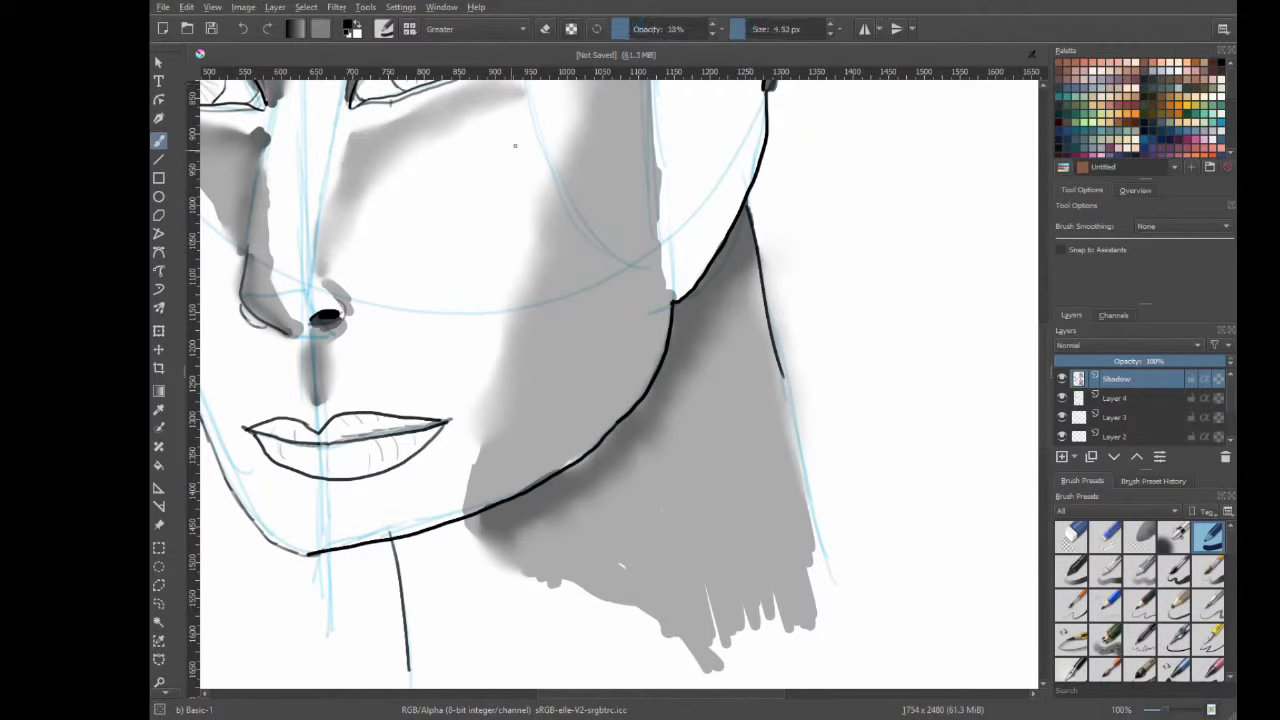
Paint faint grey shading along the cheek edge, down the jaw and across the cheek.
left_click_drag(484, 201, 563, 106)
key("ctrl+z")
left_click_drag(631, 30, 622, 30)
left_click_drag(495, 205, 507, 169)
left_click_drag(555, 100, 494, 354)
mouse_move(478, 420)
left_mouse_down()
mouse_move(457, 486)
mouse_move(414, 494)
mouse_move(425, 521)
left_mouse_up()
mouse_move(455, 394)
left_mouse_down()
mouse_move(489, 149)
mouse_move(369, 200)
mouse_move(374, 297)
mouse_move(350, 380)
mouse_move(250, 360)
mouse_move(220, 445)
mouse_move(314, 529)
mouse_move(380, 480)
mouse_move(472, 445)
mouse_move(449, 646)
mouse_move(531, 660)
mouse_move(780, 640)
left_mouse_up()
Shade beside the nose, darken the nose bridge, and add a faint left face-edge shadow.
left_click_drag(511, 377, 714, 430)
mouse_move(357, 303)
left_mouse_down()
mouse_move(409, 369)
mouse_move(446, 344)
left_mouse_up()
left_click_drag(500, 140, 495, 370)
left_click_drag(530, 85, 520, 190)
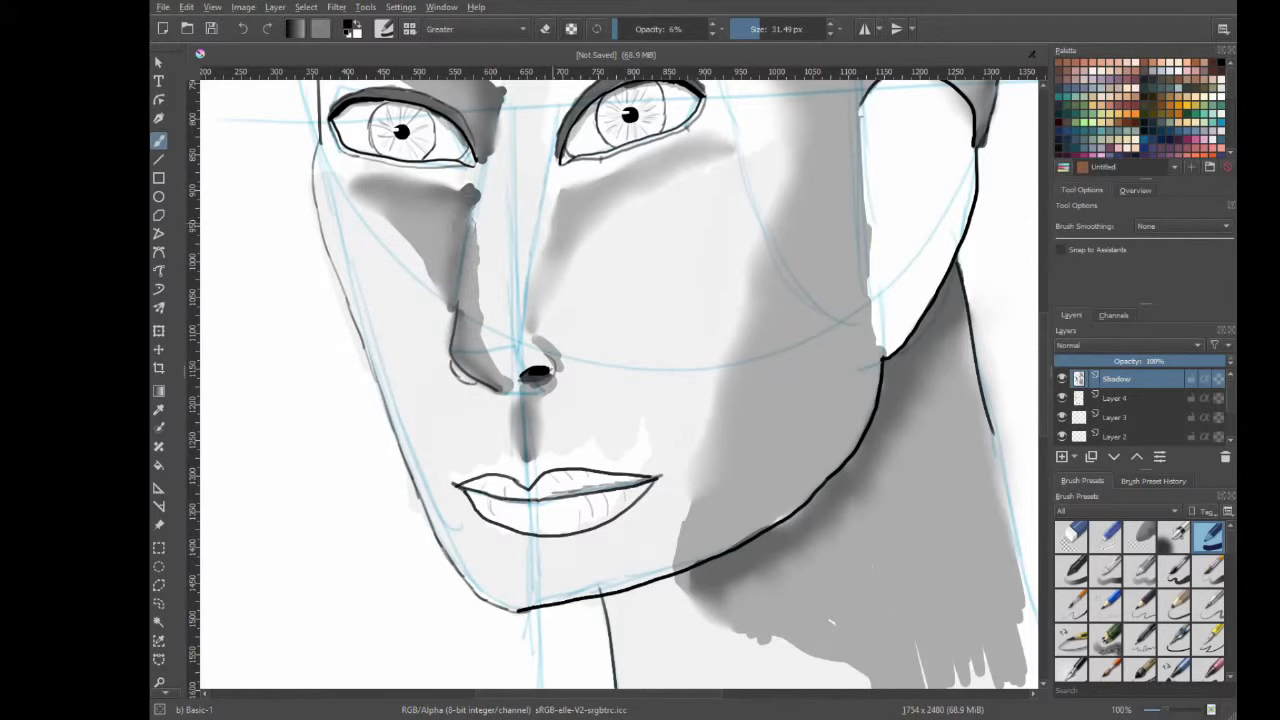
left_click_drag(318, 150, 325, 256)
Add soft grey shading along the head's left edge and the crown.
scroll(420, 257, "up", 5)
mouse_move(420, 257)
left_mouse_down()
mouse_move(309, 240)
mouse_move(305, 448)
mouse_move(346, 203)
mouse_move(466, 171)
left_mouse_up()
scroll(466, 171, "up", 3)
scroll(466, 171, "right", 3)
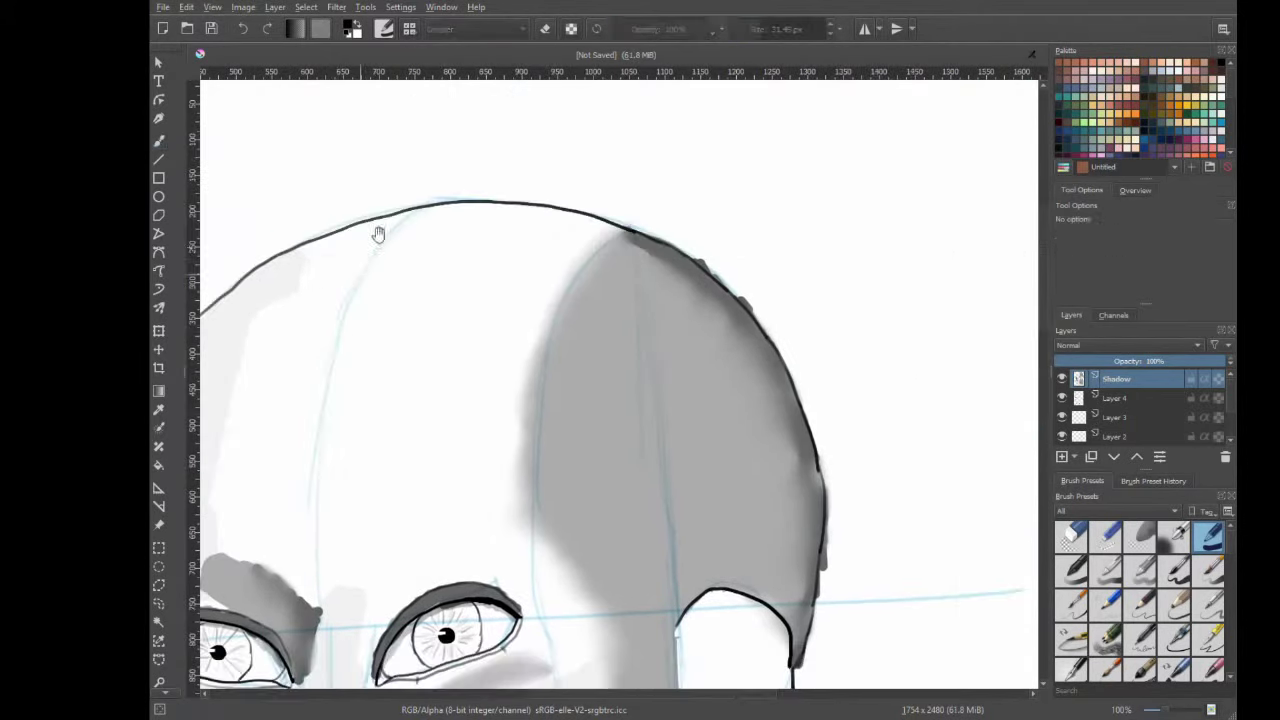
mouse_move(380, 234)
left_mouse_down()
mouse_move(420, 228)
mouse_move(508, 280)
mouse_move(480, 249)
mouse_move(417, 409)
mouse_move(299, 347)
mouse_move(223, 526)
mouse_move(349, 414)
mouse_move(306, 406)
mouse_move(402, 547)
mouse_move(494, 429)
mouse_move(534, 594)
mouse_move(566, 466)
left_mouse_up()
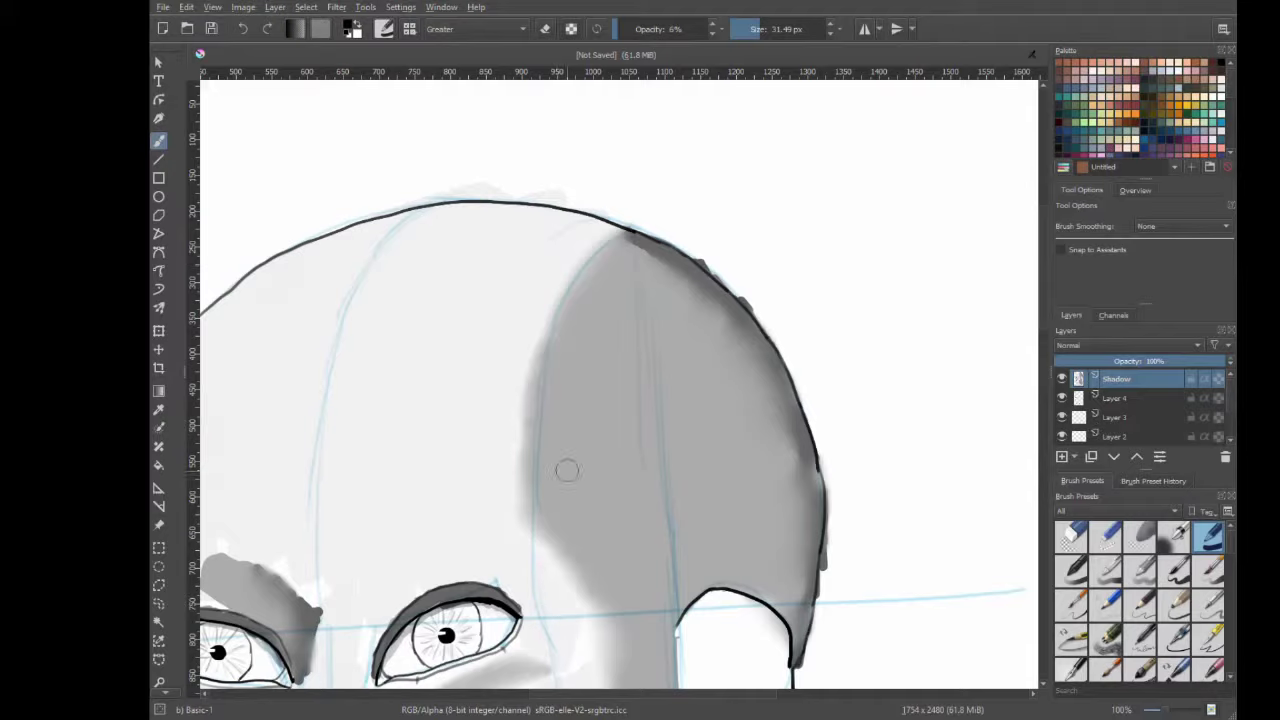
scroll(613, 409, "down", 5)
scroll(613, 409, "left", 2)
Erase the dark shading above the left eye and between brow and forehead with Eraser Small.
key("b")
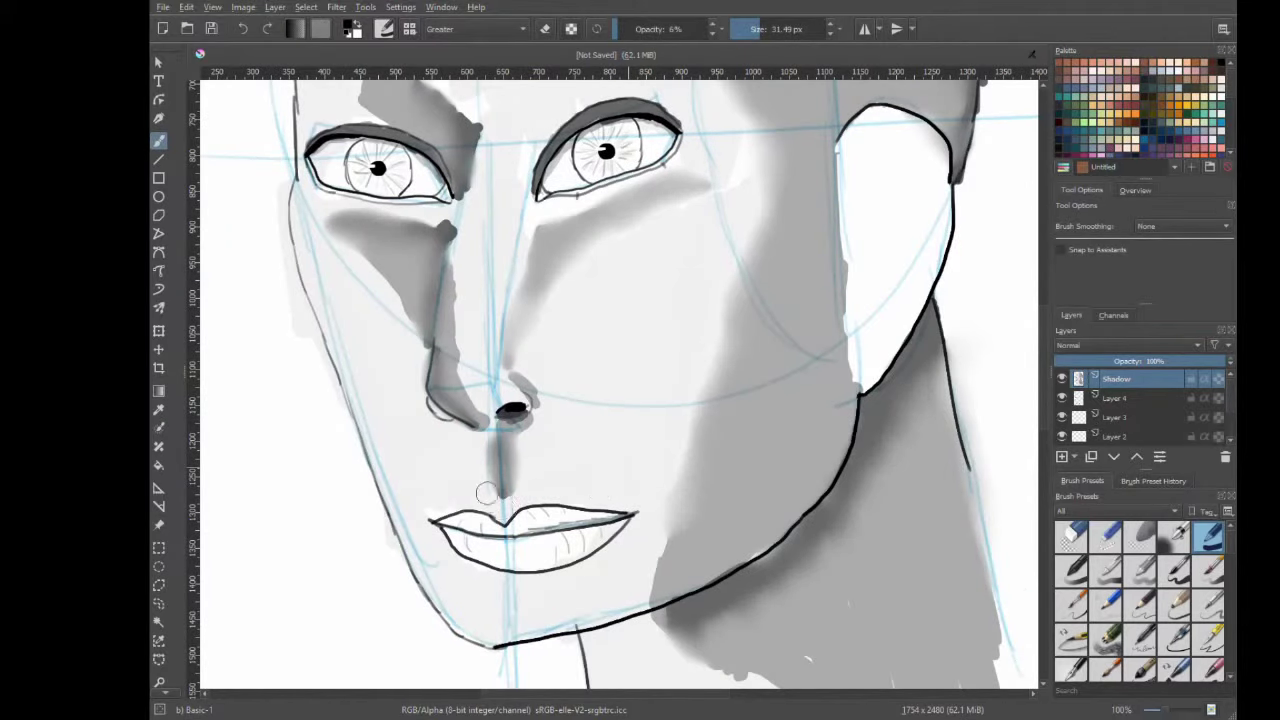
scroll(700, 370, "up", 5)
scroll(620, 400, "right", 2)
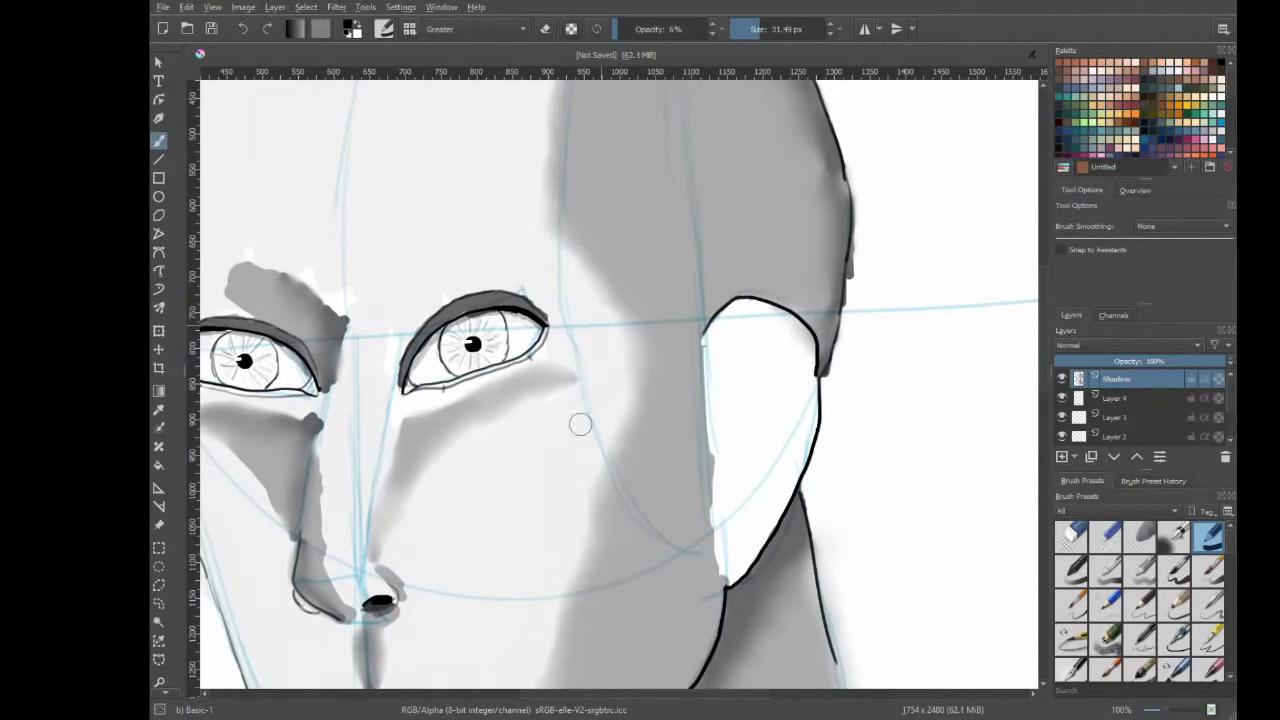
scroll(458, 444, "down", 2)
scroll(500, 490, "down", 2)
scroll(537, 529, "up", 2)
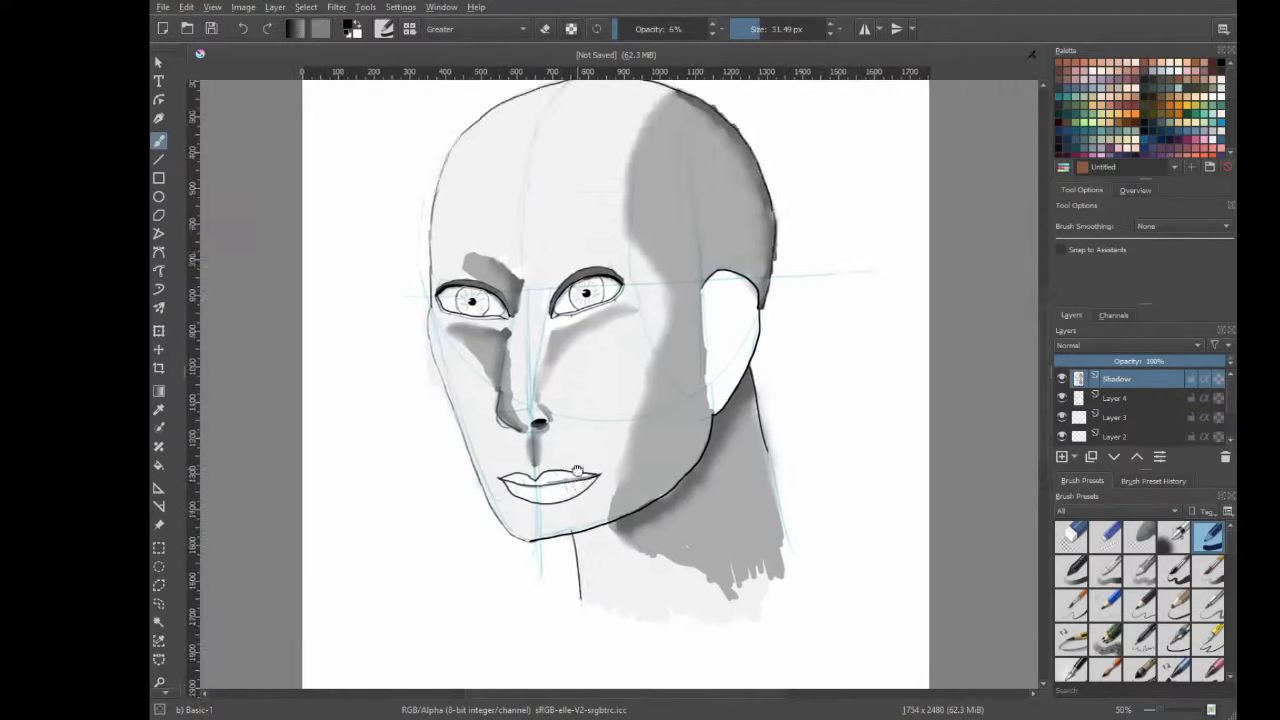
scroll(455, 311, "up", 2)
scroll(455, 311, "up", 3)
scroll(455, 311, "left", 2)
right_click(531, 360)
left_click(465, 292)
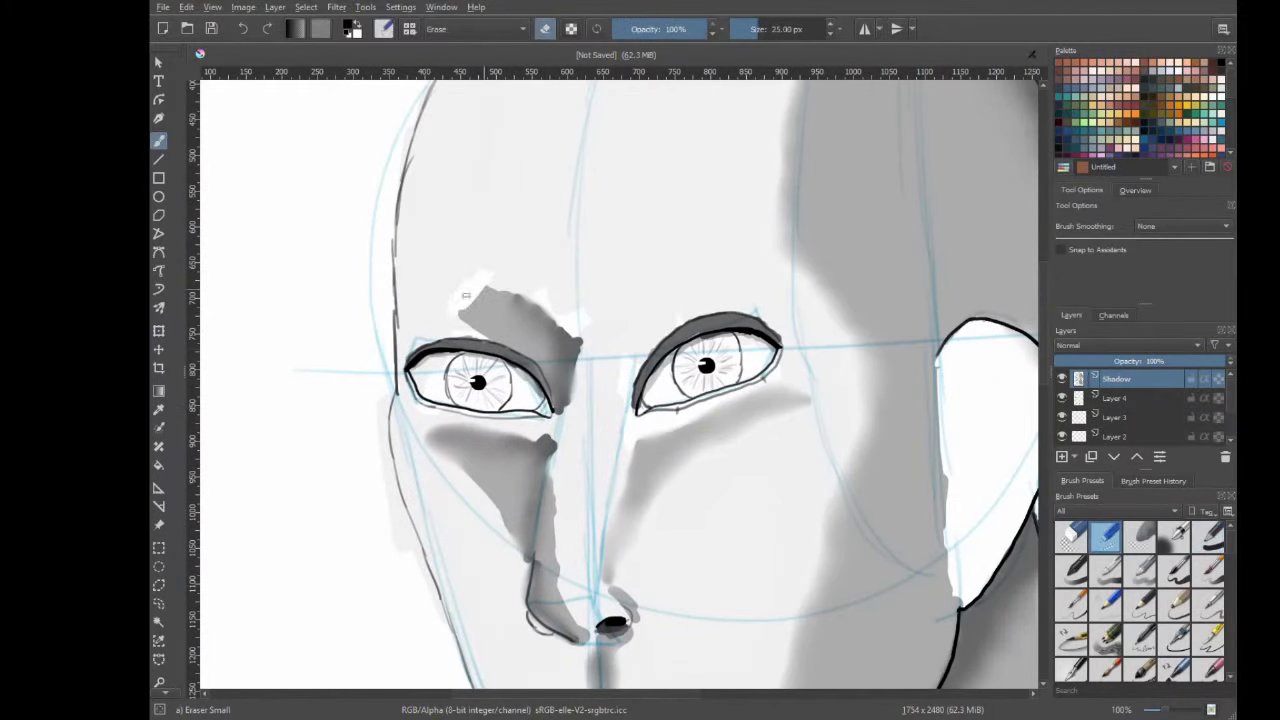
left_click_drag(512, 296, 470, 326)
mouse_move(538, 300)
left_mouse_down()
mouse_move(468, 336)
mouse_move(495, 297)
mouse_move(455, 285)
mouse_move(584, 318)
left_mouse_up()
Retry grey shading over the right eyebrow, then trim both brow shadows with the eraser.
right_click(571, 299)
left_click(658, 268)
mouse_move(672, 316)
left_mouse_down()
mouse_move(786, 300)
mouse_move(636, 352)
mouse_move(780, 300)
left_mouse_up()
key("ctrl+z")
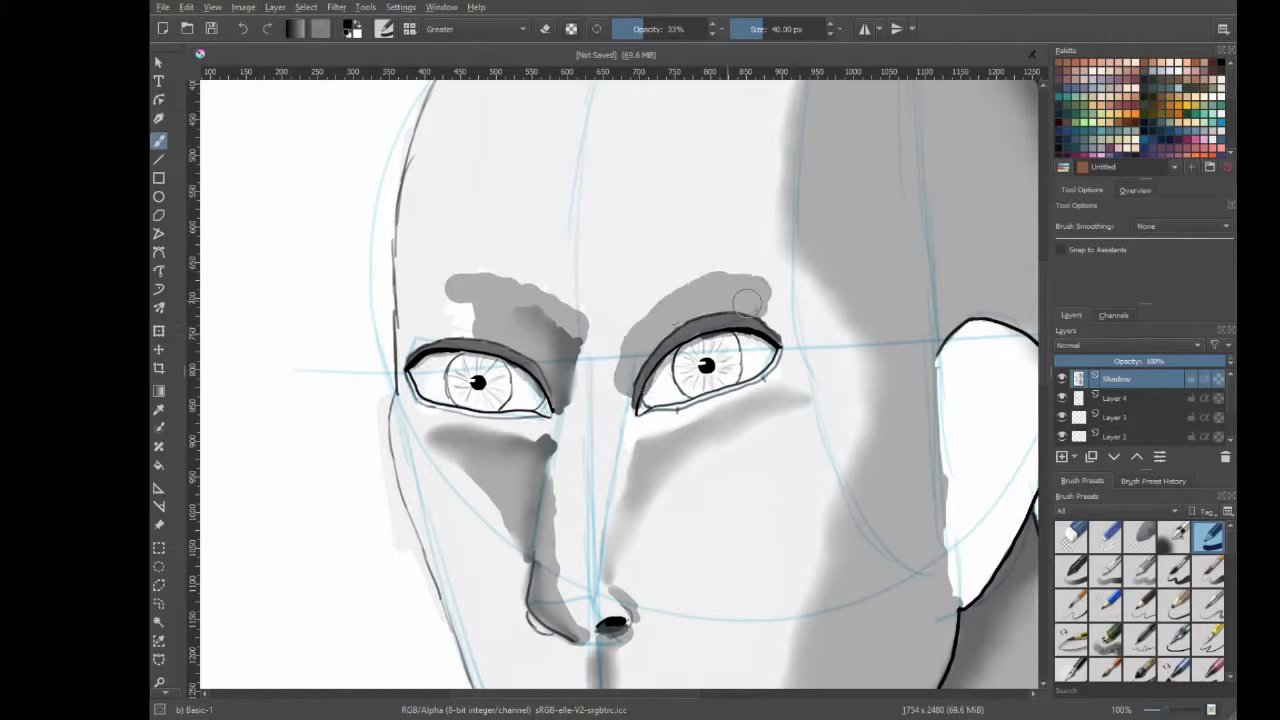
right_click(686, 246)
left_click(687, 155)
mouse_move(448, 298)
left_mouse_down()
mouse_move(488, 332)
mouse_move(494, 318)
left_mouse_up()
mouse_move(640, 310)
left_mouse_down()
mouse_move(715, 278)
mouse_move(785, 300)
mouse_move(763, 287)
mouse_move(745, 307)
left_mouse_up()
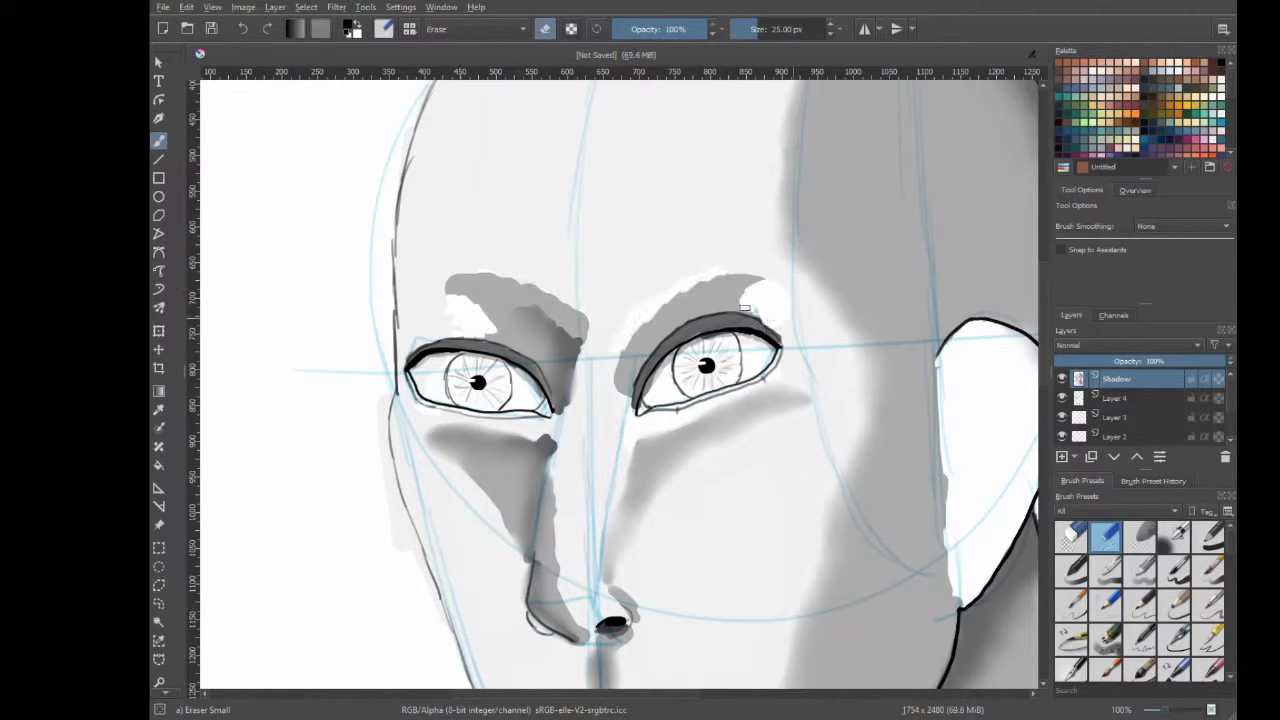
right_click(527, 214)
left_click(528, 292)
On Layer 4, draw fineliner lashes at the right eye's inner end and inner corner.
key("Page_Down")
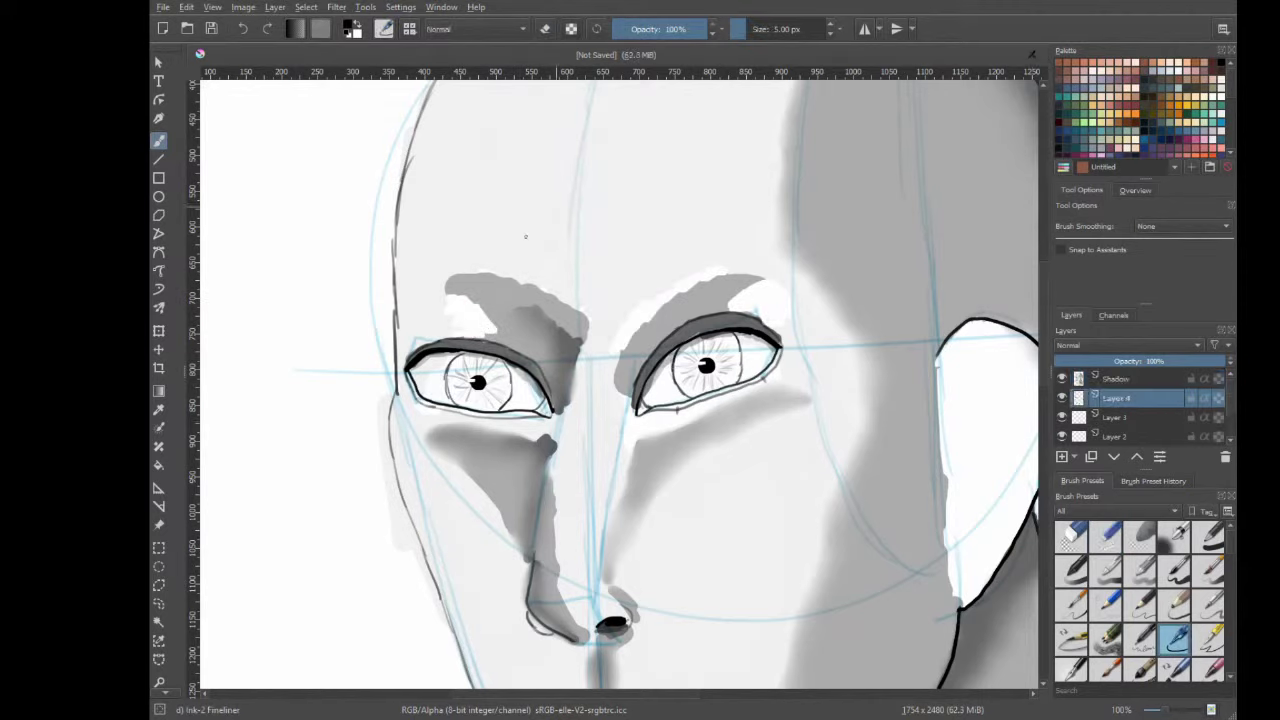
right_click(525, 352)
left_click(735, 307)
left_click_drag(754, 325, 746, 309)
left_click_drag(636, 394, 637, 379)
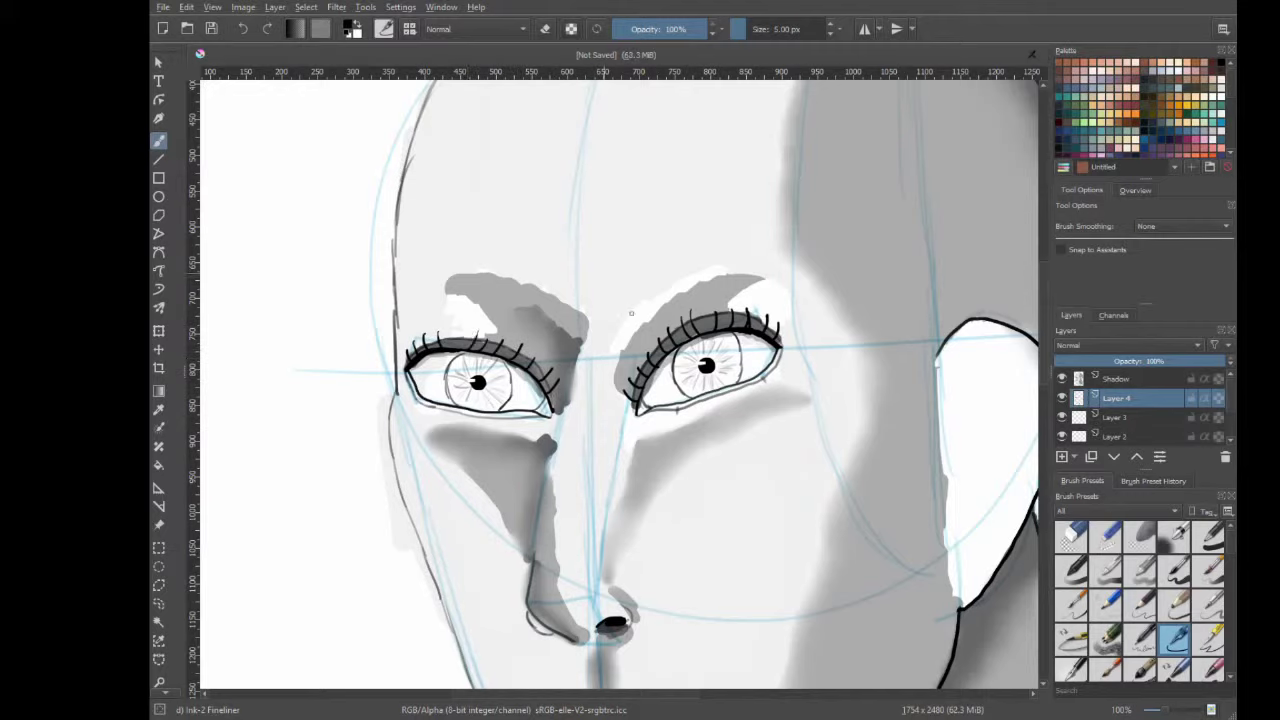
scroll(631, 313, "down", 3)
scroll(666, 551, "up", 3)
On the Shadow layer, erase shading spilling past the top and right head outline.
left_click_drag(666, 551, 461, 619)
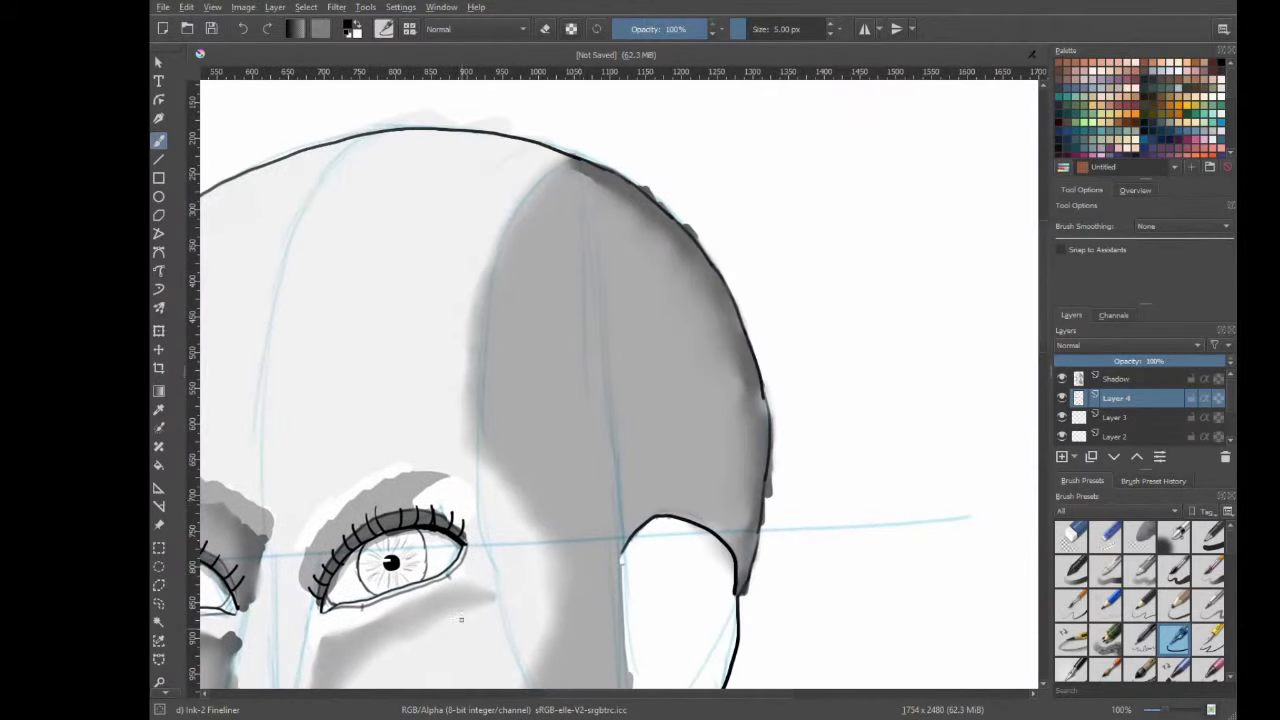
right_click(441, 294)
left_click(441, 199)
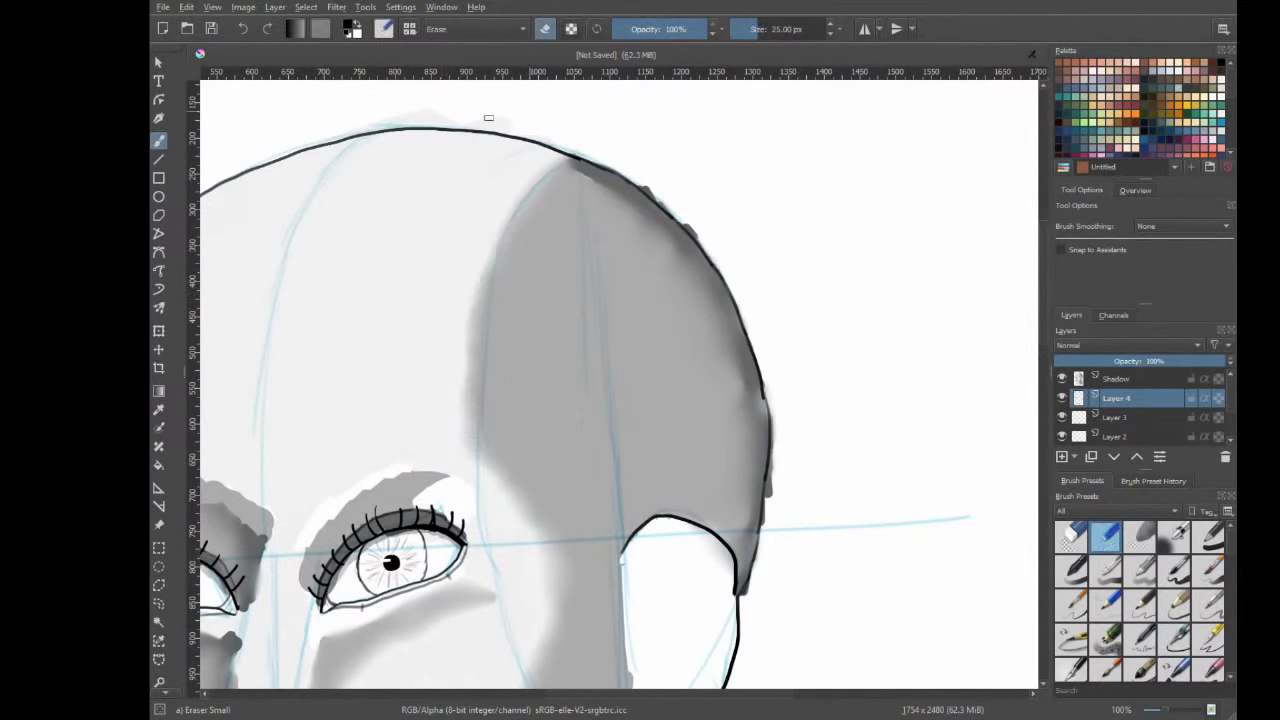
key("Page_Up")
mouse_move(397, 114)
left_mouse_down()
mouse_move(659, 186)
mouse_move(697, 231)
left_mouse_up()
mouse_move(743, 288)
left_mouse_down()
mouse_move(771, 449)
mouse_move(766, 523)
mouse_move(783, 300)
left_mouse_up()
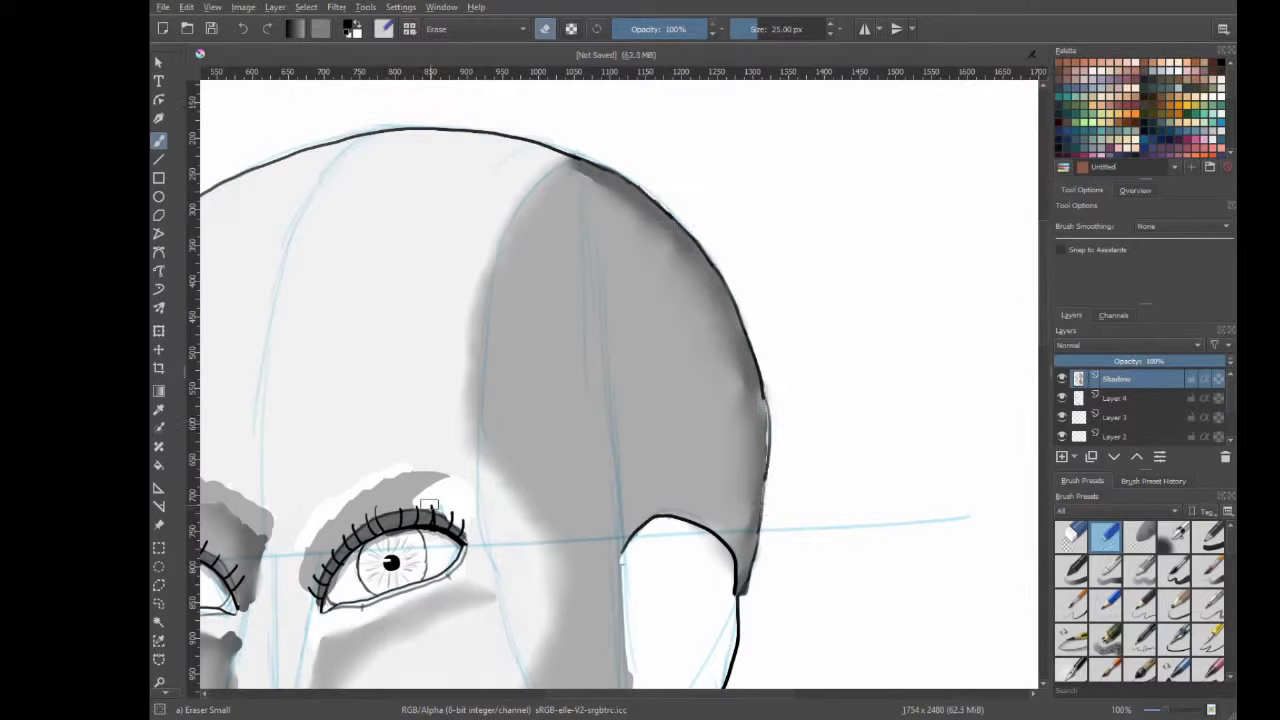
Briefly try the fine detail brush, return to Eraser Small, and activate Layer 4.
right_click(414, 423)
left_click(440, 468)
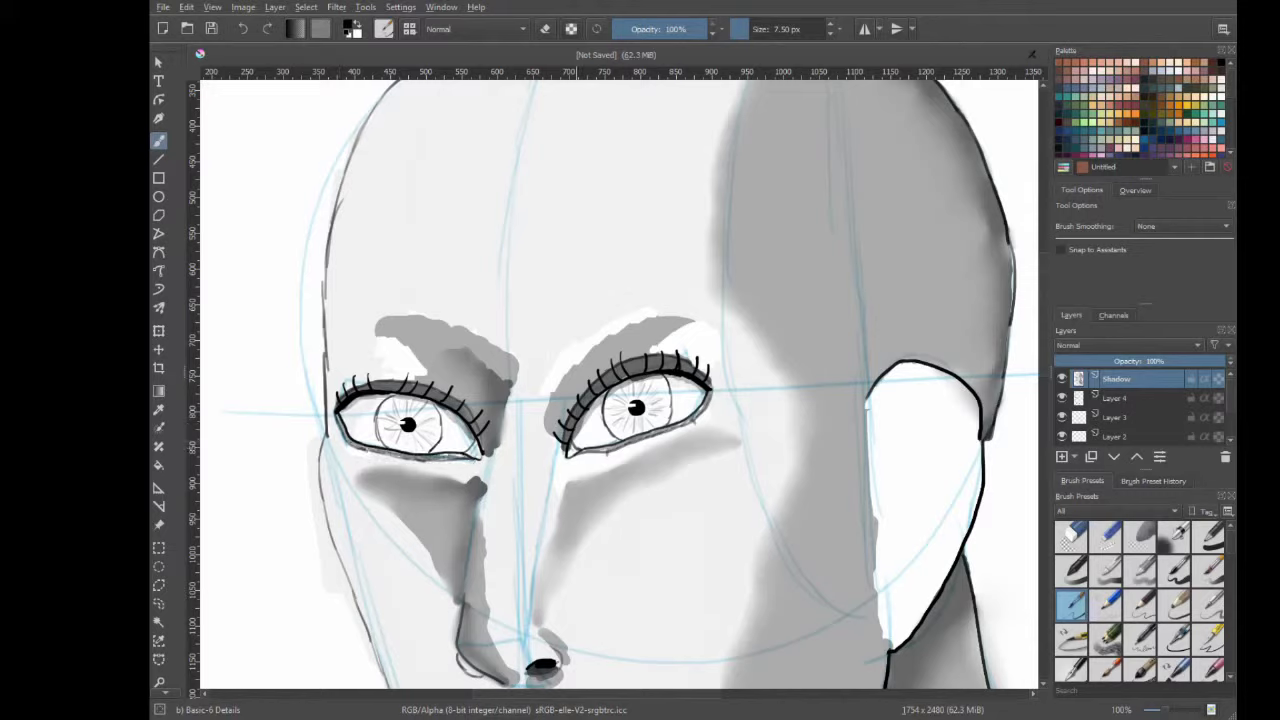
right_click(572, 452)
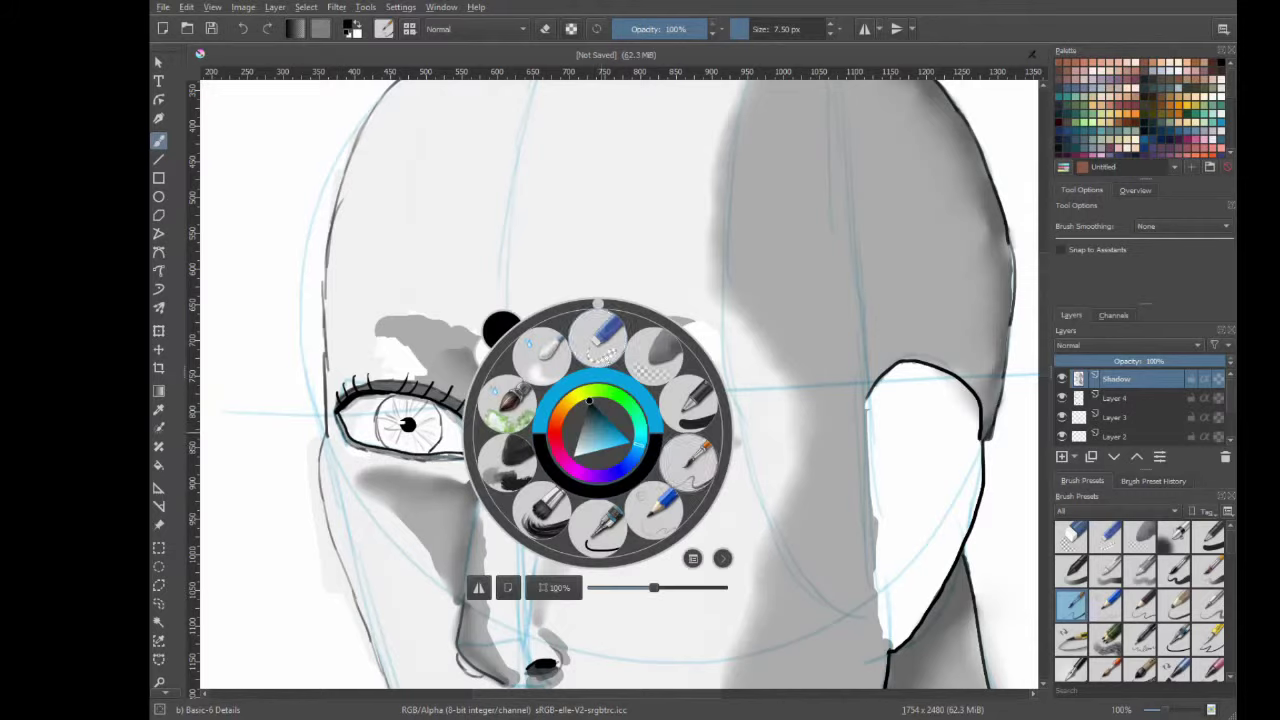
left_click(597, 338)
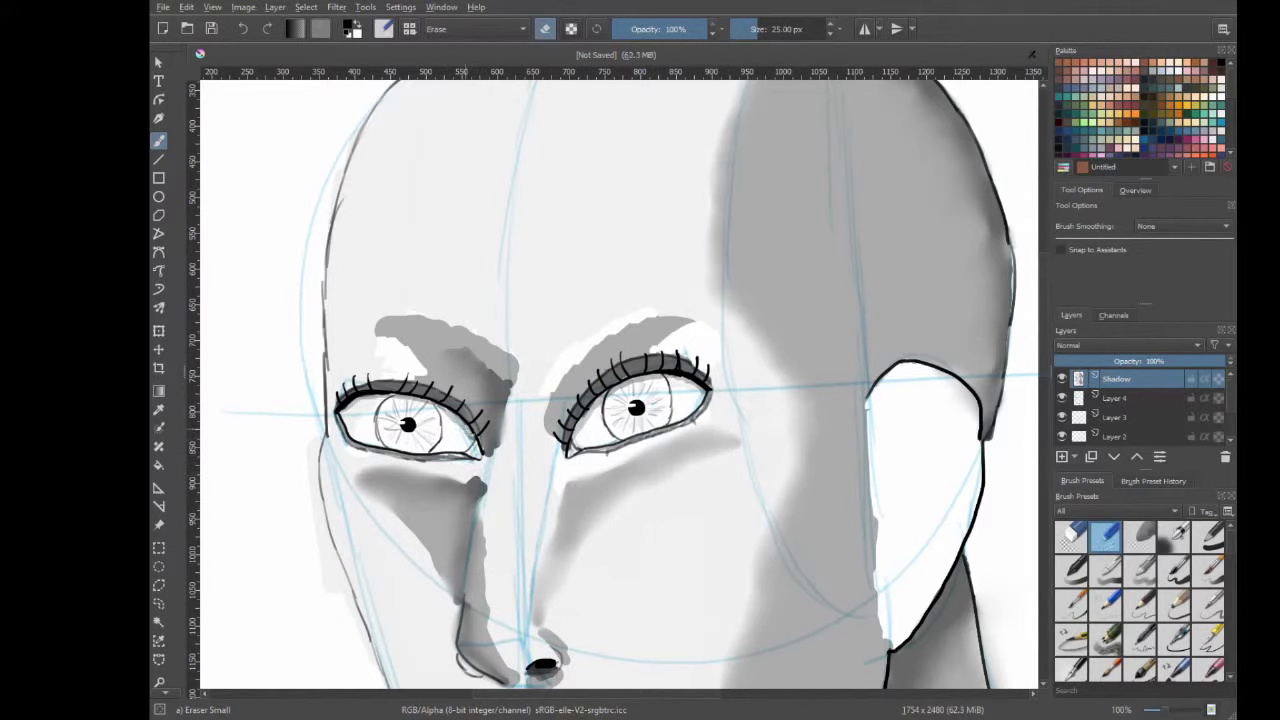
key("Page_Down")
Select the Basic-1 brush on Layer 4 and lower its opacity for subtle shading.
scroll(706, 301, "down", 5)
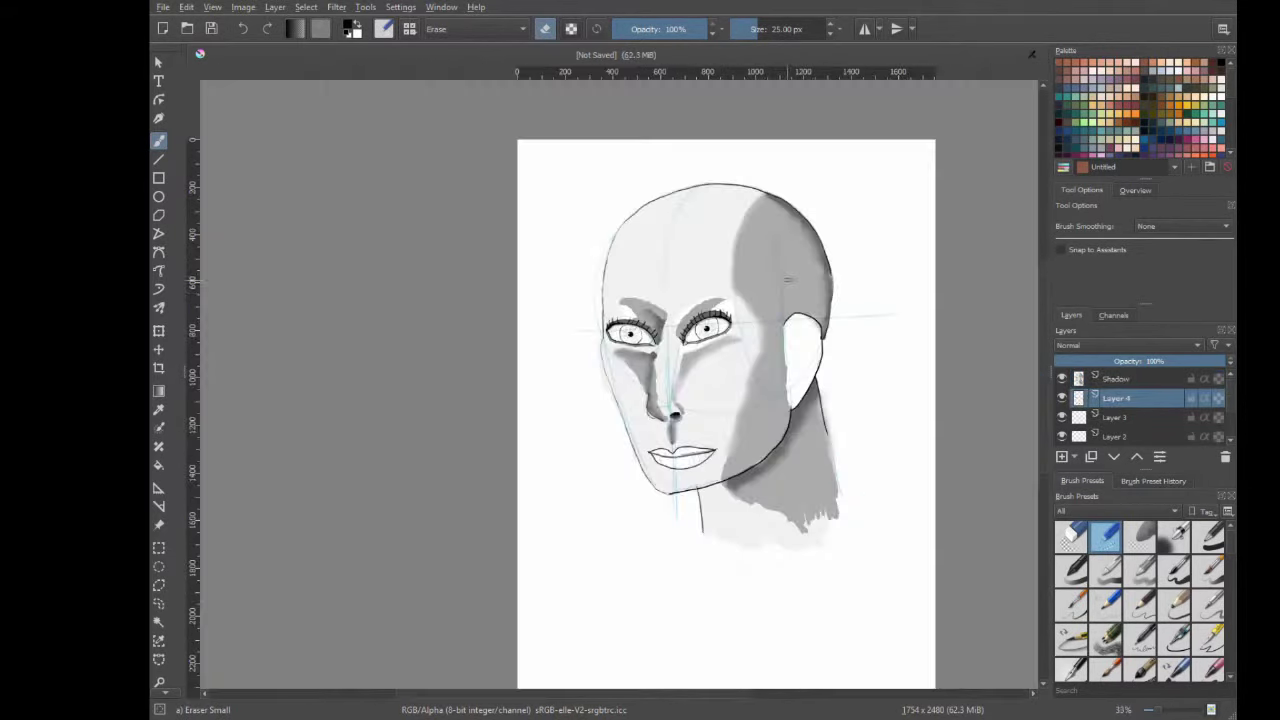
scroll(706, 301, "up", 3)
scroll(657, 403, "up", 2)
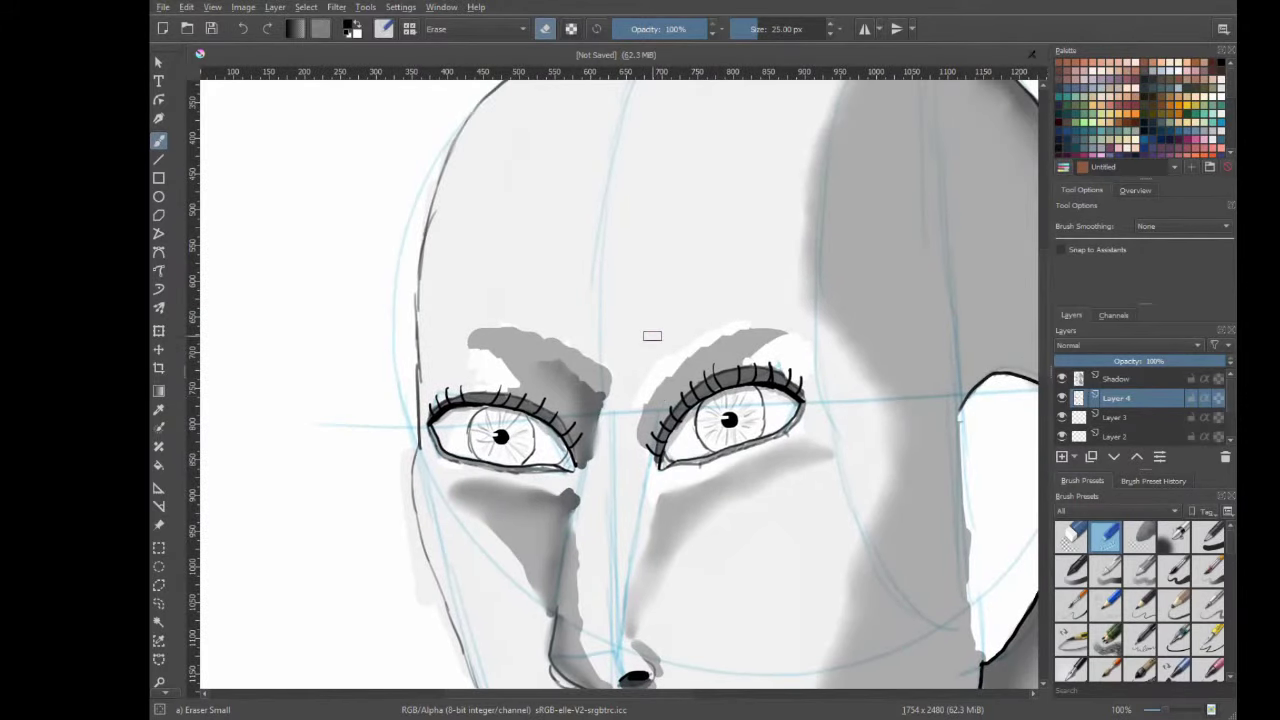
right_click(568, 263)
left_click(665, 322)
left_click(628, 24)
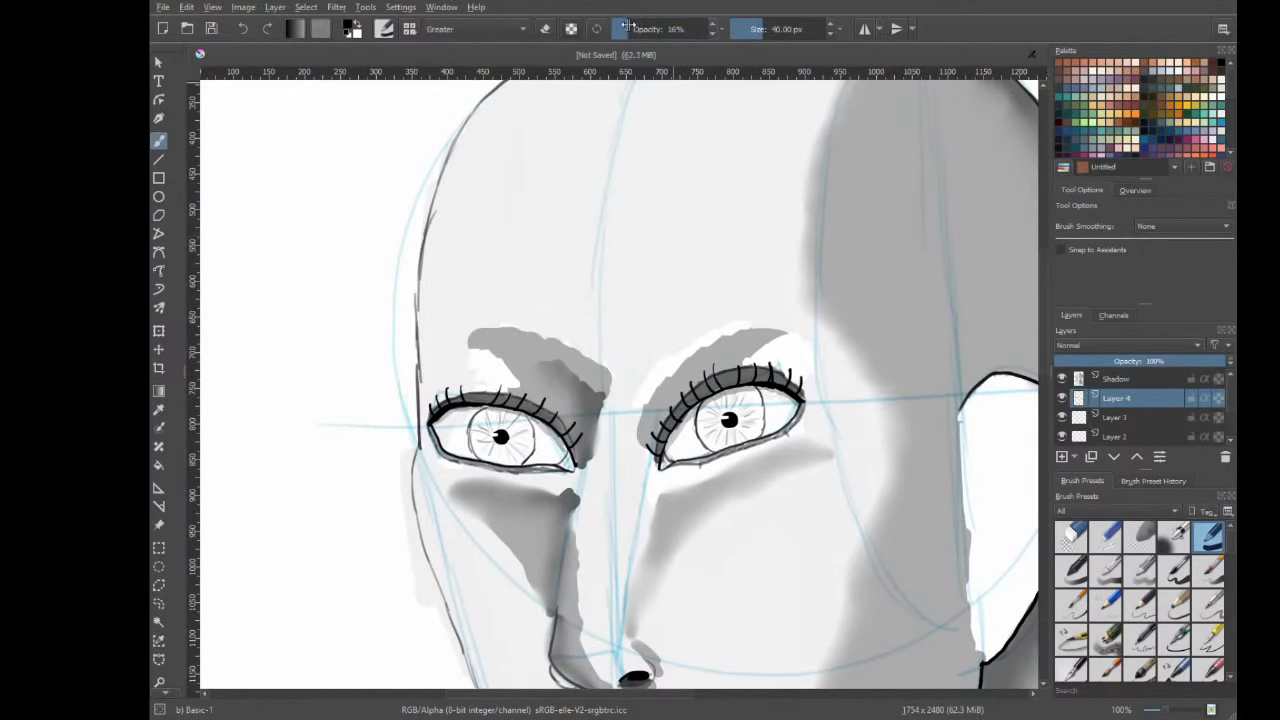
left_click_drag(622, 23, 618, 23)
Paint faint light-grey strokes at 6% opacity above the right and left eyebrows.
left_click(673, 349)
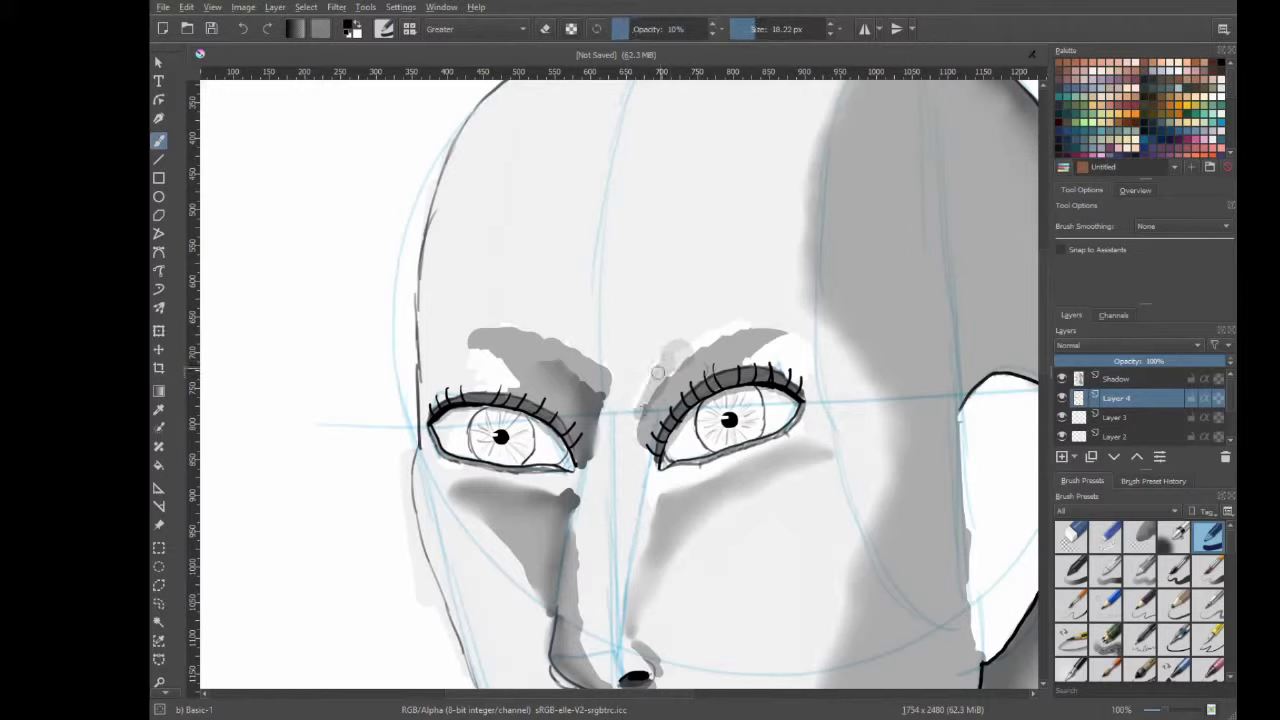
left_click_drag(628, 28, 612, 28)
left_click_drag(654, 363, 740, 316)
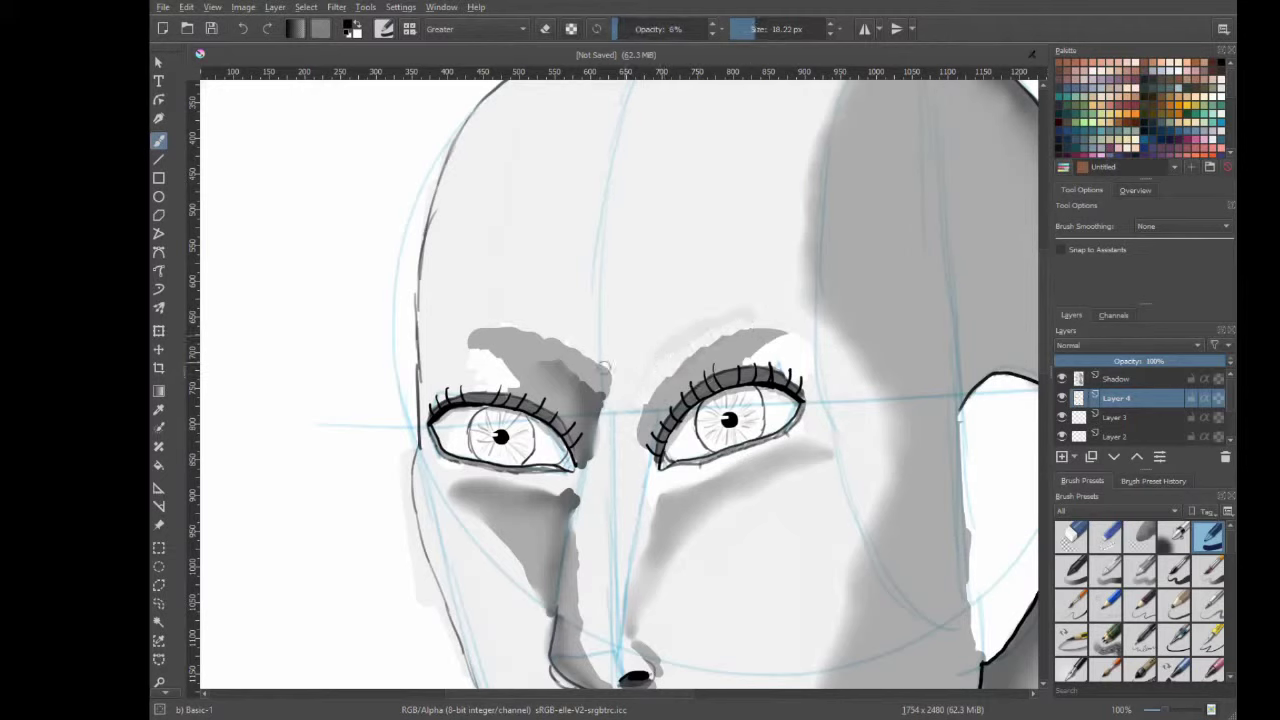
left_click_drag(468, 343, 490, 388)
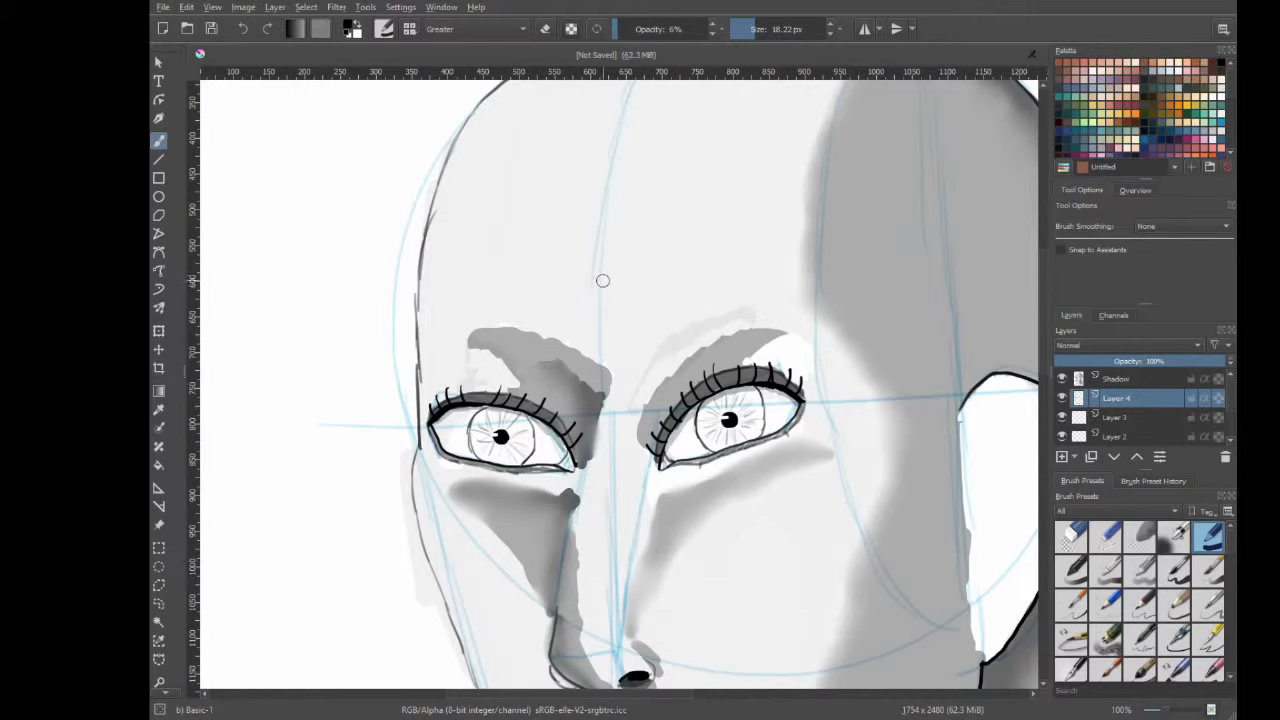
scroll(634, 246, "down", 5)
scroll(600, 460, "up", 5)
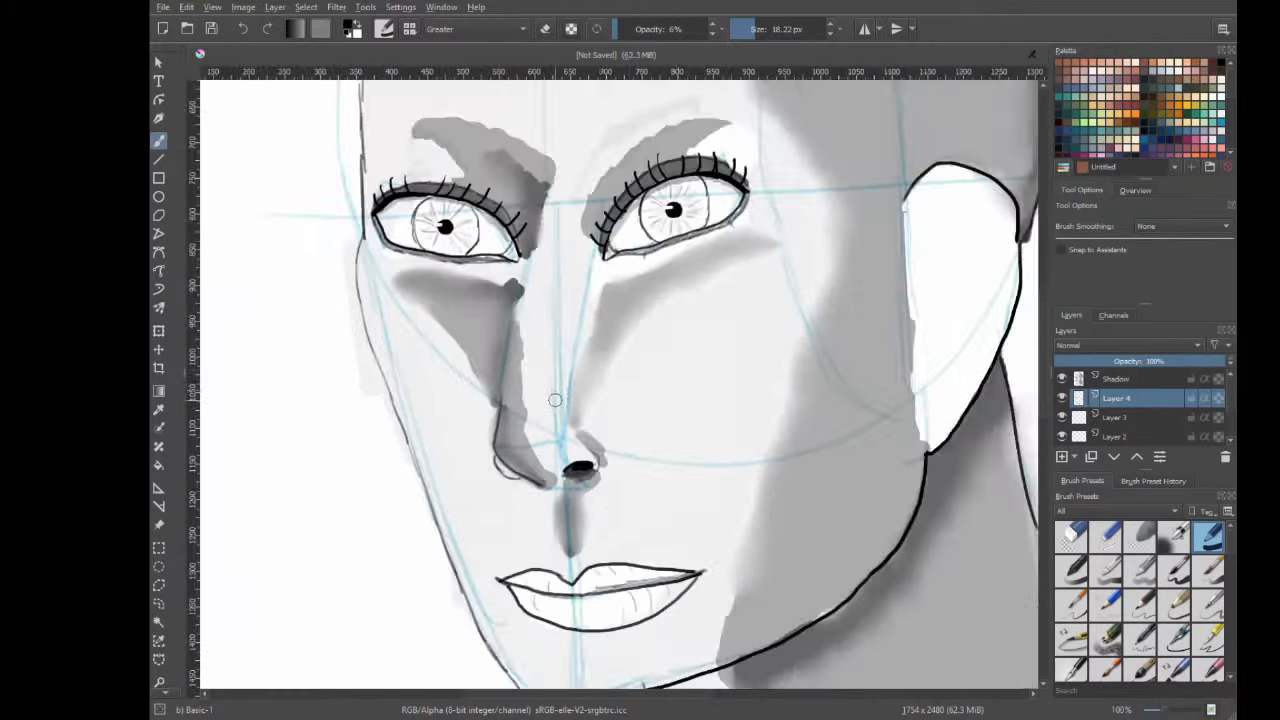
scroll(577, 248, "down", 3)
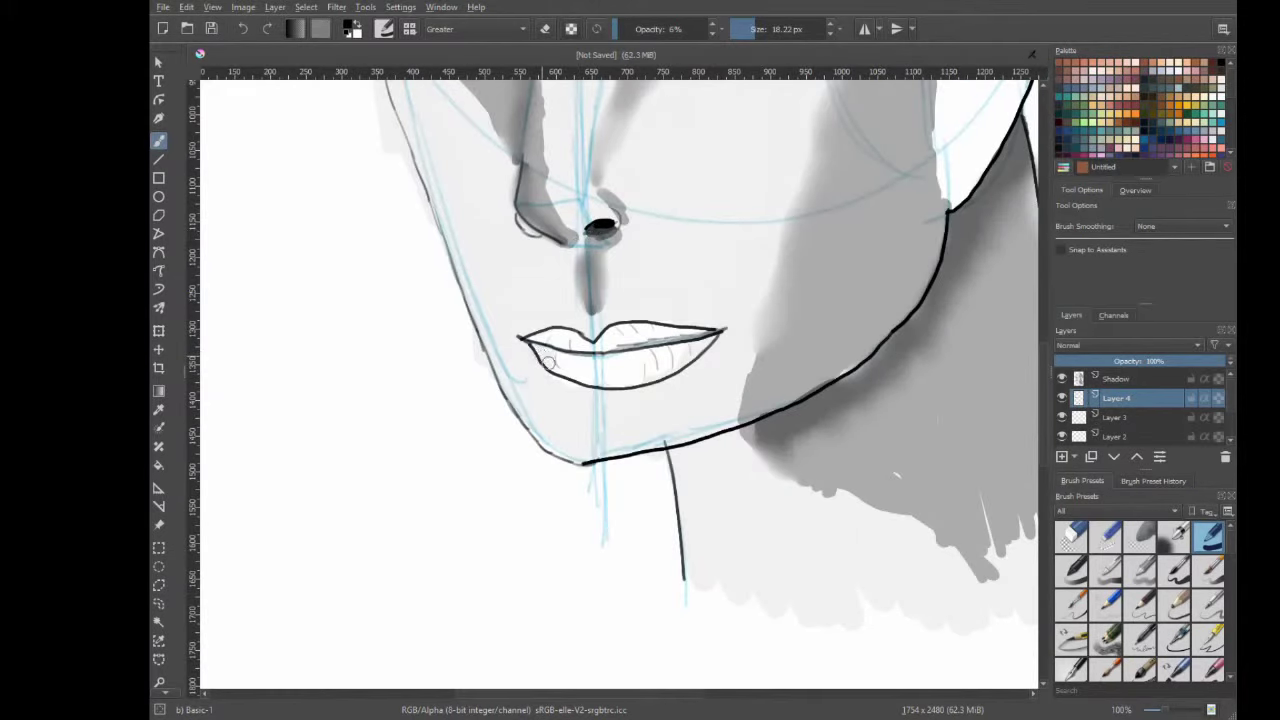
Shade both lips in grey at higher opacity, then erase back lighter highlights.
left_click(637, 29)
mouse_move(530, 340)
left_mouse_down()
mouse_move(572, 378)
mouse_move(650, 384)
left_mouse_up()
mouse_move(580, 340)
left_mouse_down()
mouse_move(548, 337)
mouse_move(598, 346)
mouse_move(636, 330)
mouse_move(700, 350)
mouse_move(652, 380)
left_mouse_up()
key("e")
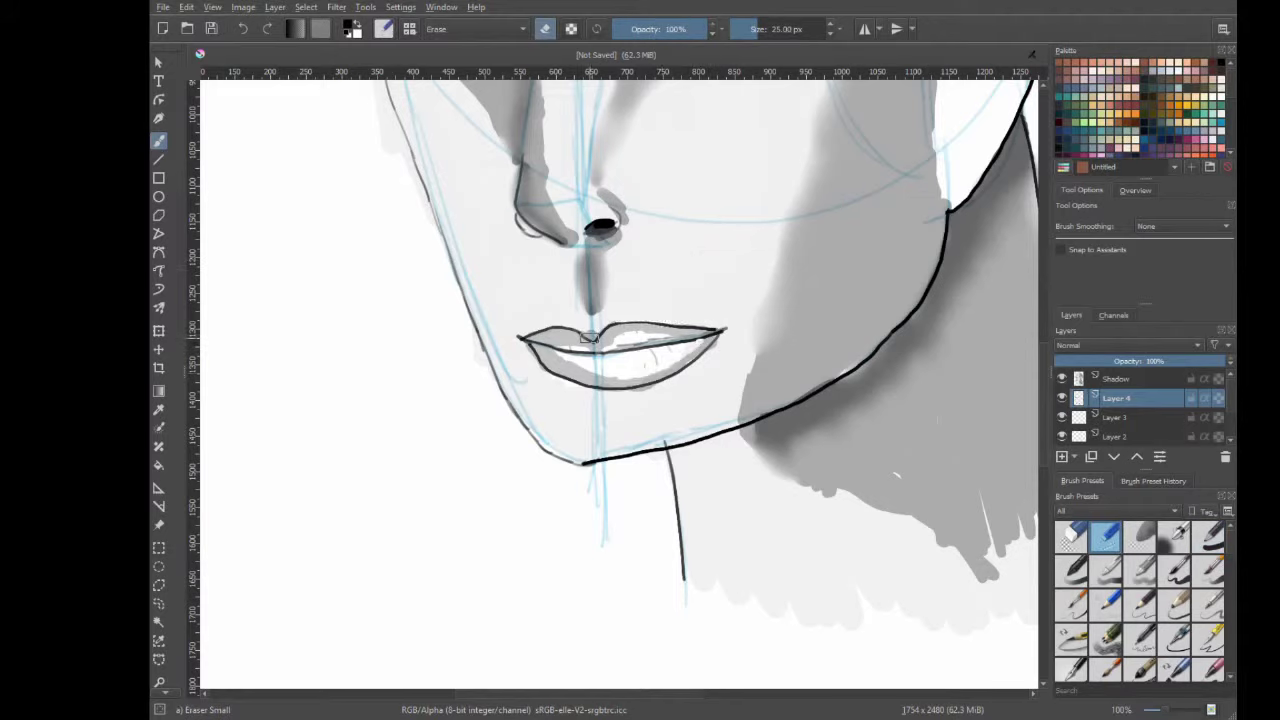
mouse_move(705, 360)
left_mouse_down()
mouse_move(592, 340)
mouse_move(540, 350)
left_mouse_up()
On the Shadow layer, shade the lip corner and right side with smaller Basic-1 at 16%.
key("Page_Up")
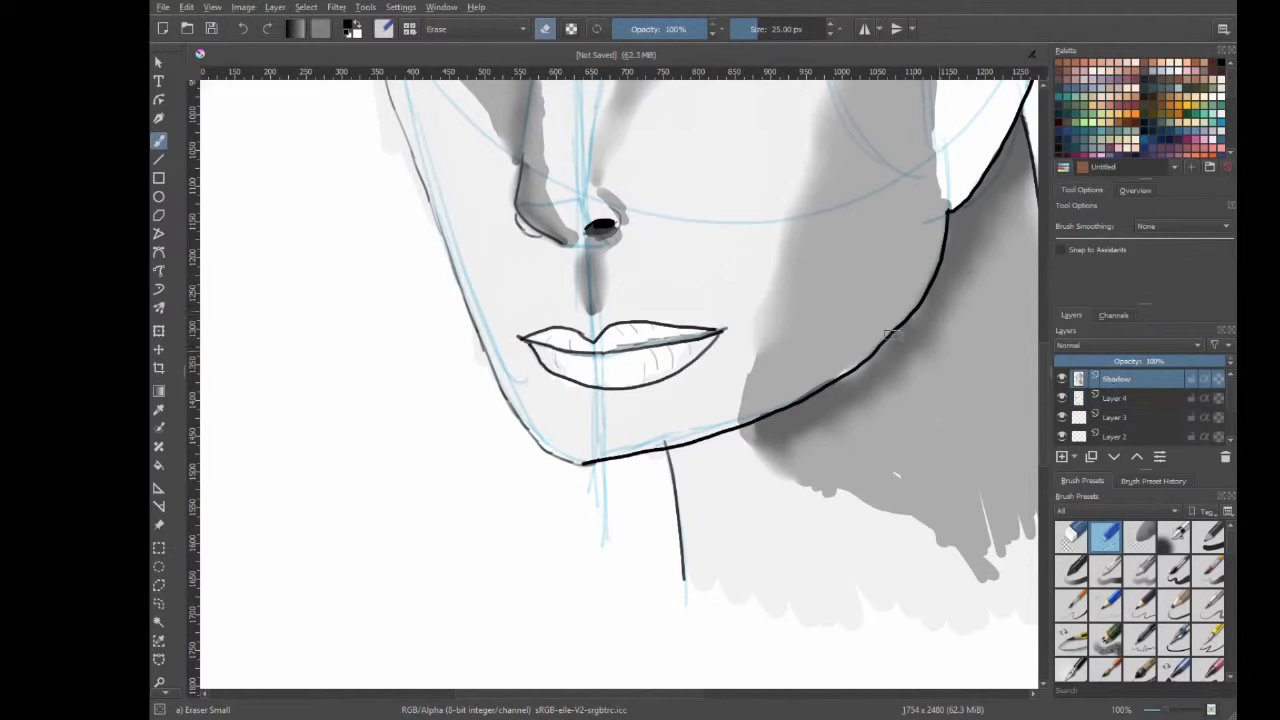
right_click(551, 323)
left_click(648, 265)
left_click(629, 28)
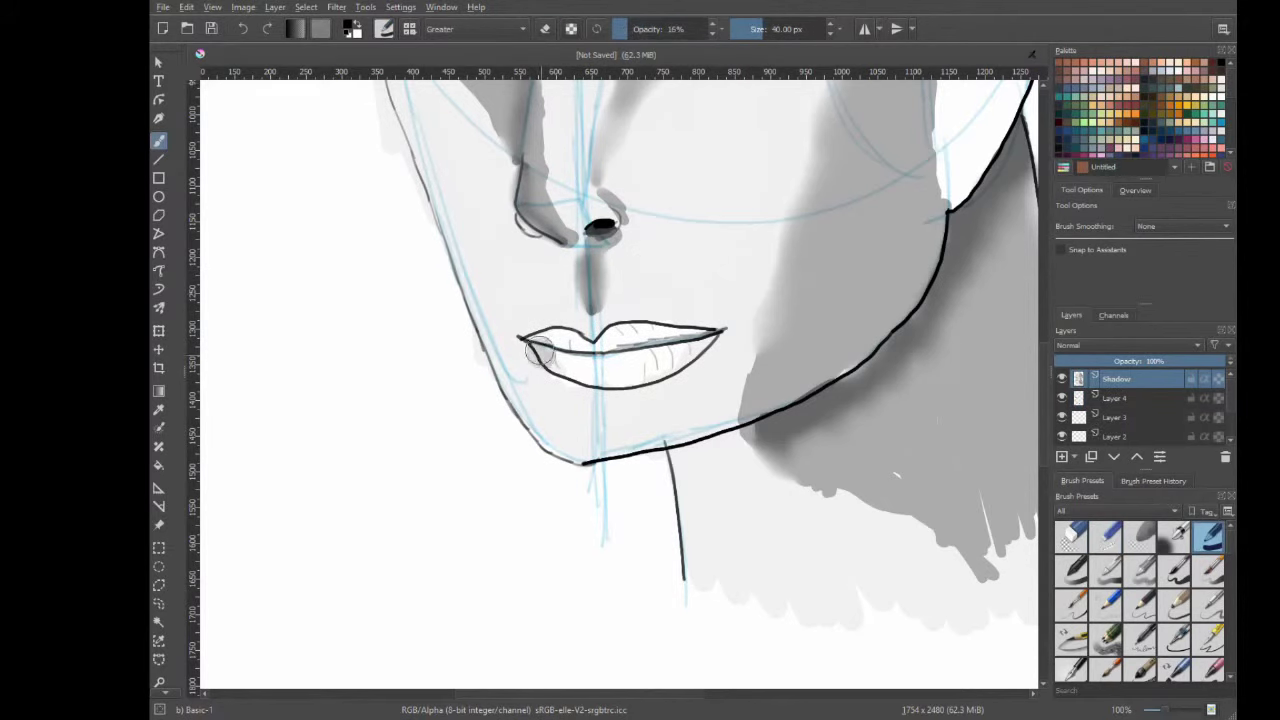
key("bracketleft")
key("bracketleft")
key("bracketleft")
key("bracketleft")
mouse_move(530, 332)
left_mouse_down()
mouse_move(564, 374)
mouse_move(620, 386)
mouse_move(576, 334)
mouse_move(666, 326)
left_mouse_up()
mouse_move(620, 386)
left_mouse_down()
mouse_move(710, 344)
mouse_move(710, 326)
mouse_move(617, 342)
left_mouse_up()
Erase part of the lower-lip shading and redo a lighter grey stroke across the lips.
right_click(663, 318)
left_click(660, 333)
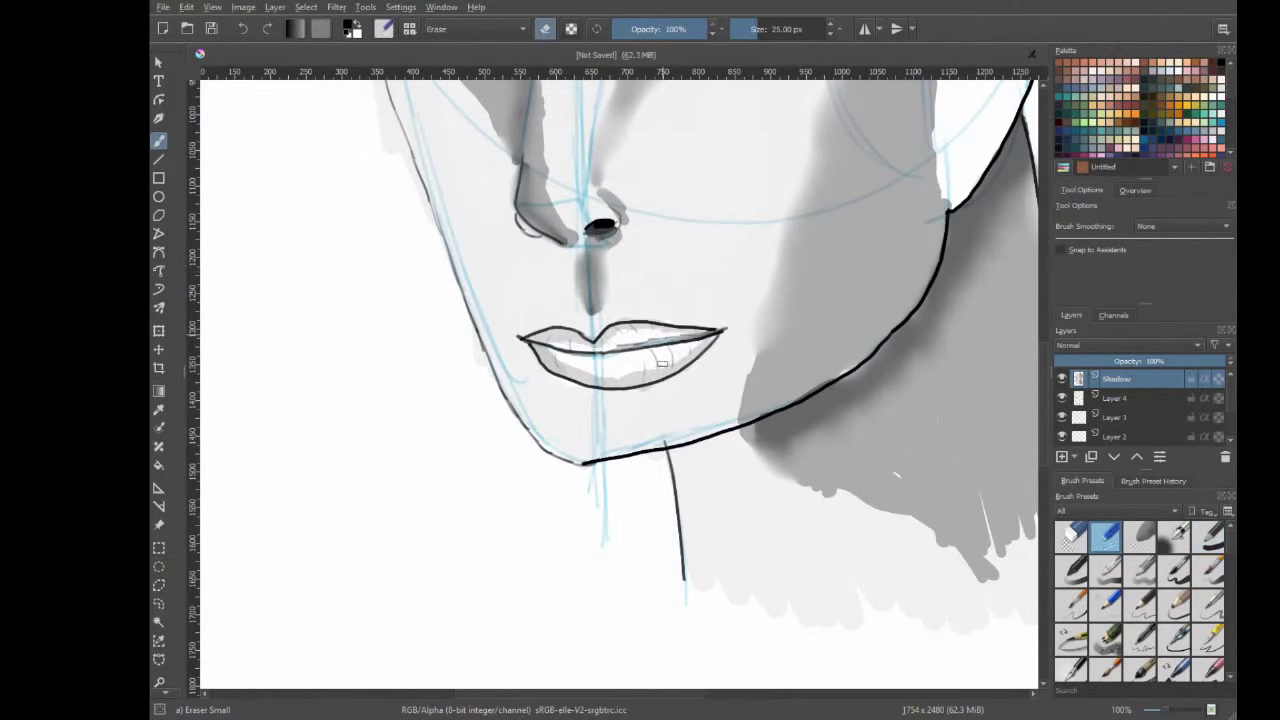
mouse_move(661, 363)
left_mouse_down()
mouse_move(610, 376)
mouse_move(580, 352)
mouse_move(690, 342)
left_mouse_up()
right_click(668, 280)
left_click(749, 343)
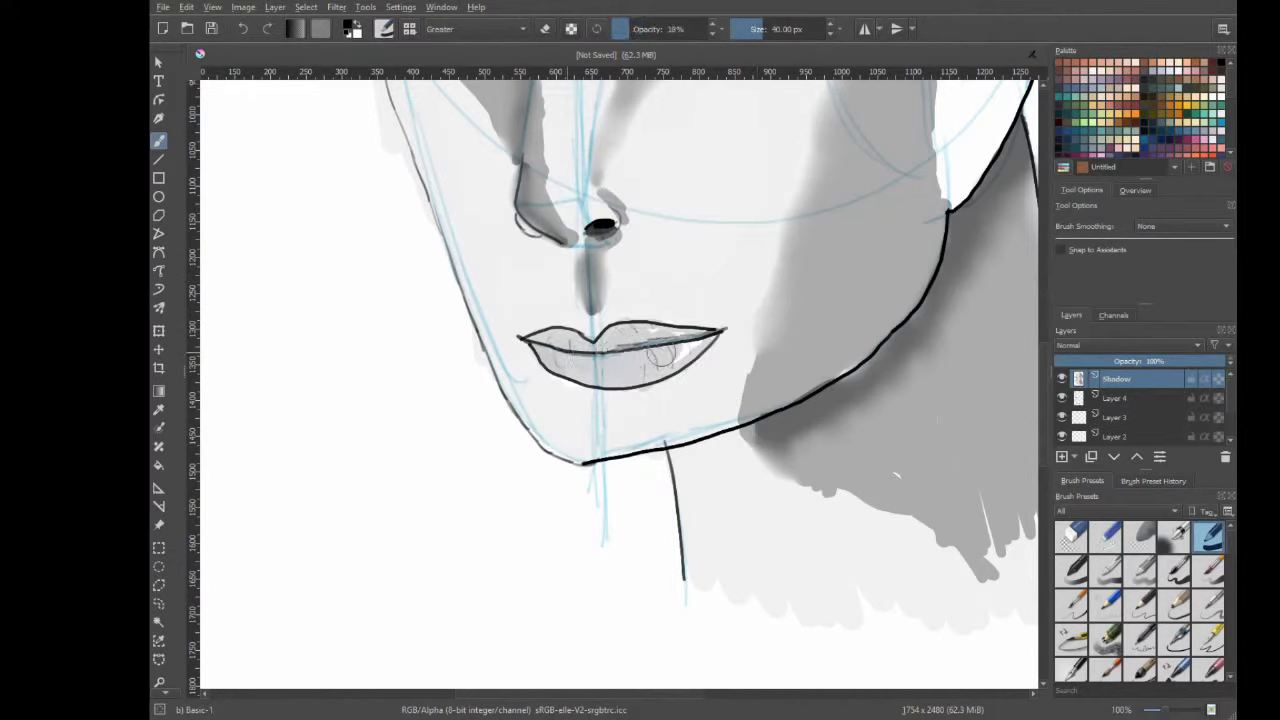
key("ctrl+z")
key("i")
key("i")
left_click_drag(555, 356, 690, 342)
On Layer 4, try an eyebrow stroke above the left eye with the 7.5 px detail brush, then undo it.
right_click(706, 249)
left_click(706, 160)
left_click(1094, 398)
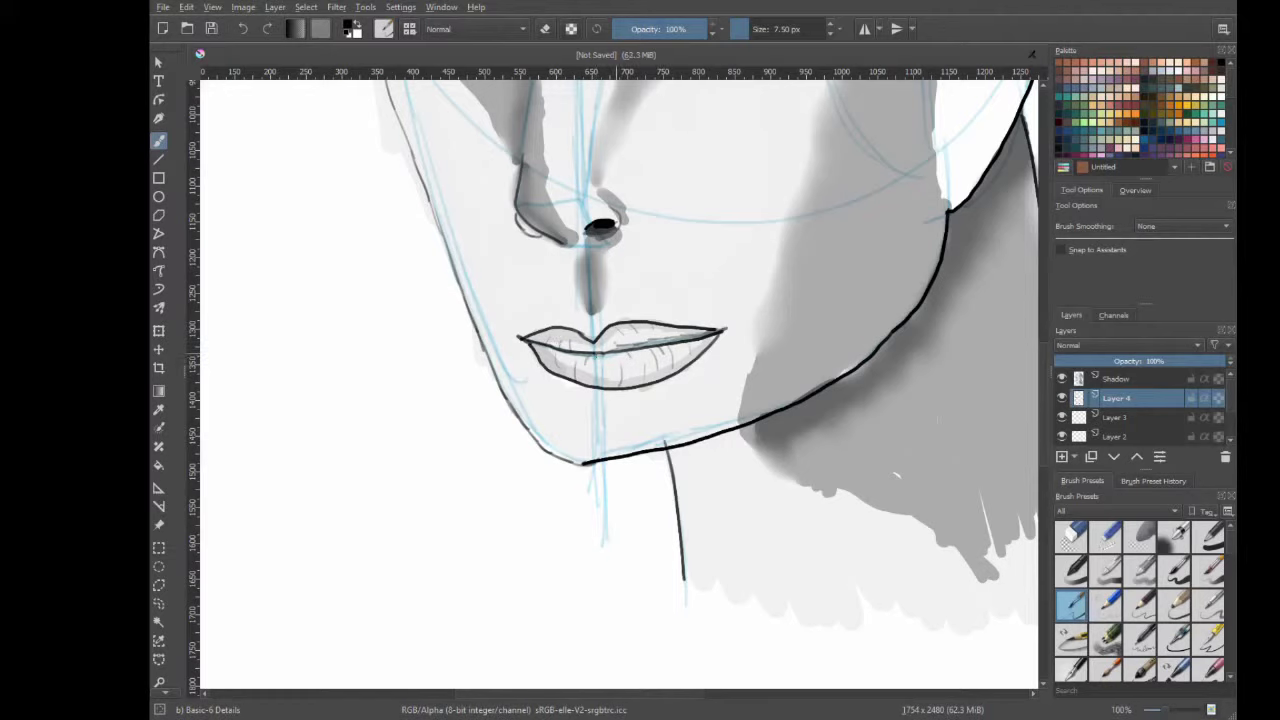
mouse_move(651, 299)
left_mouse_down()
mouse_move(676, 234)
mouse_move(740, 177)
left_mouse_up()
mouse_move(440, 268)
left_mouse_down()
mouse_move(512, 242)
mouse_move(618, 258)
mouse_move(485, 270)
left_mouse_up()
key("ctrl+z")
Undo the remaining eyebrow stroke and fit the page, framing the lips and chin.
key("ctrl+z")
key("ctrl+z")
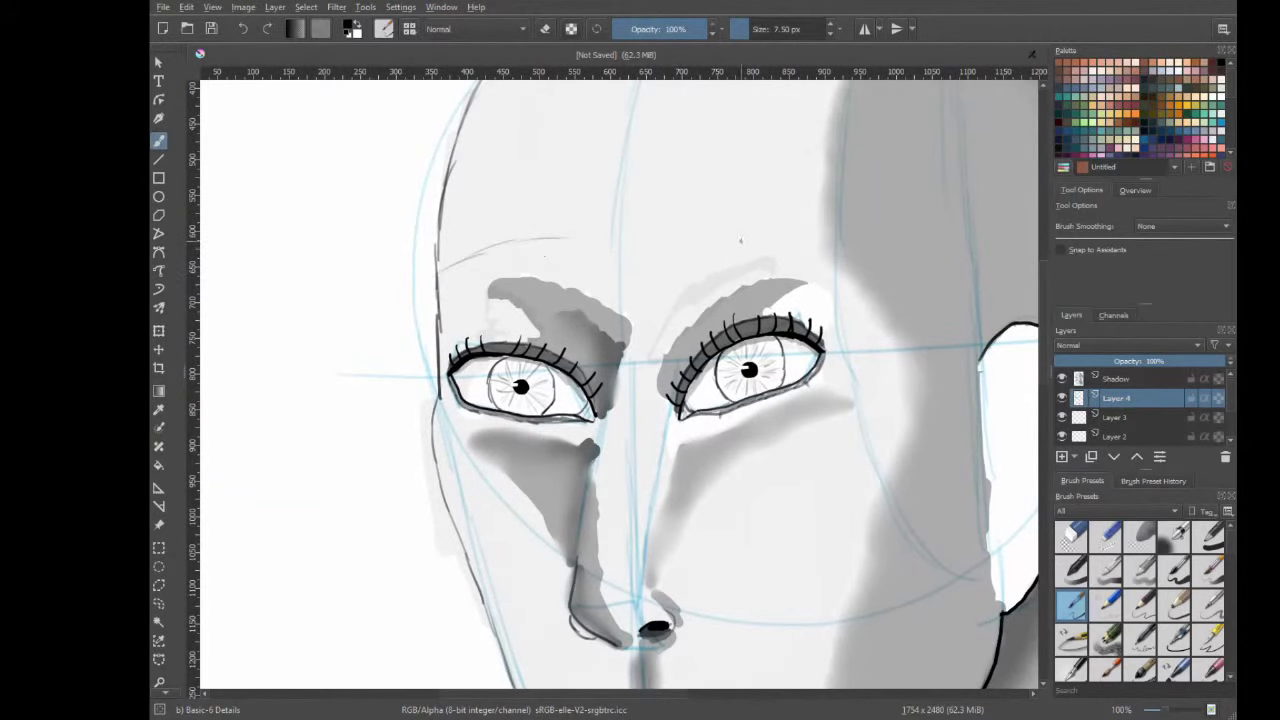
key("ctrl+z")
key("2")
scroll(640, 380, "up", 3)
scroll(640, 380, "down", 1)
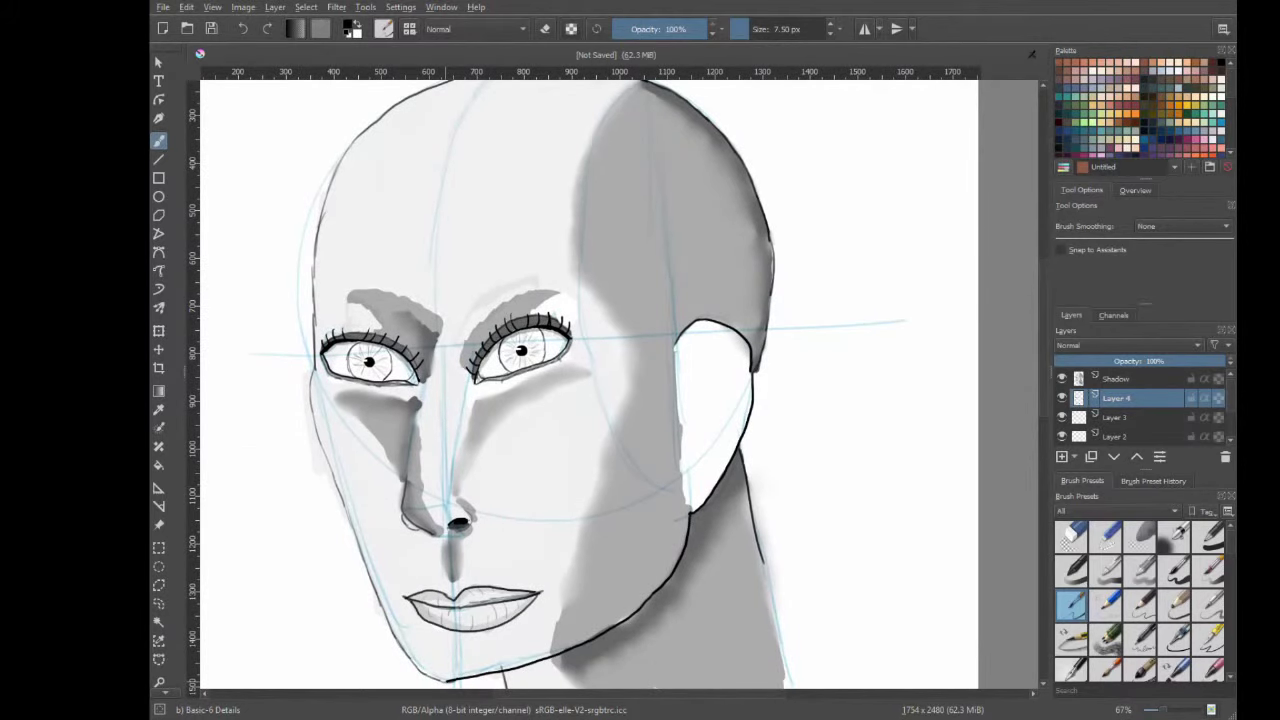
scroll(563, 545, "up", 1)
left_click_drag(563, 545, 718, 397)
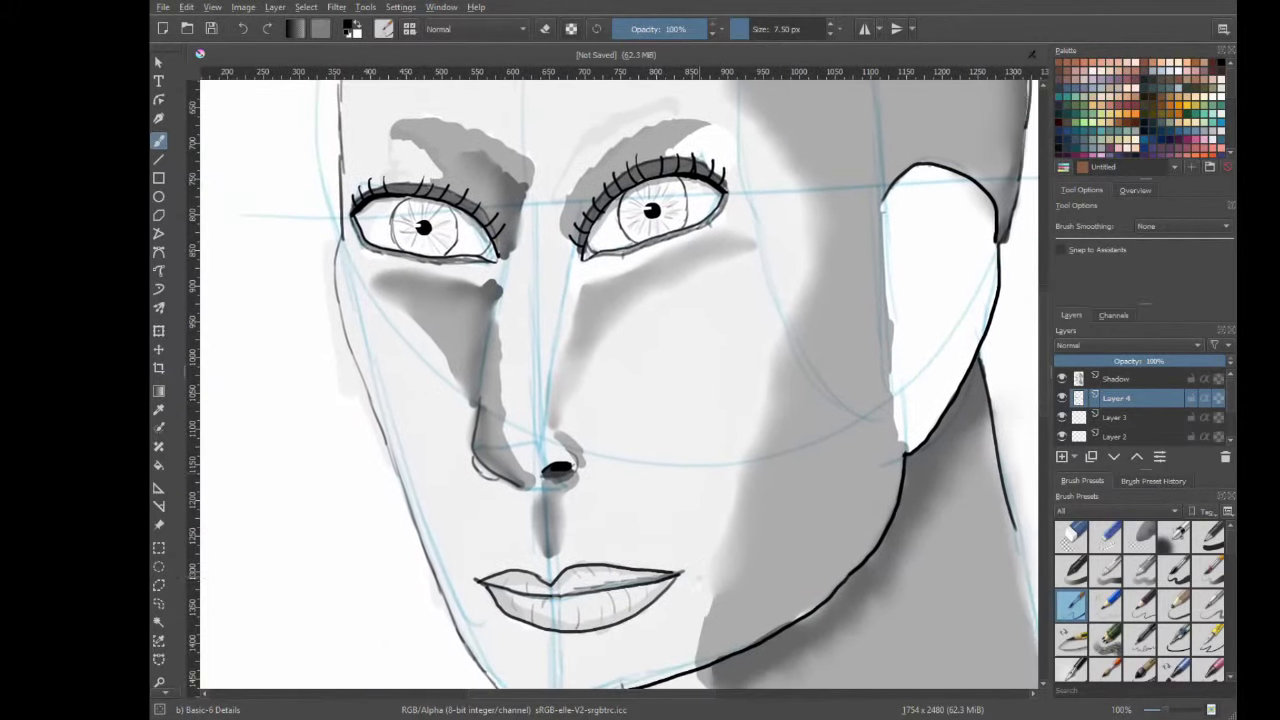
On the Shadow layer, erase the nose-side shadow and repaint it darker with Basic-1 at 20%.
right_click(486, 298)
left_click(498, 212)
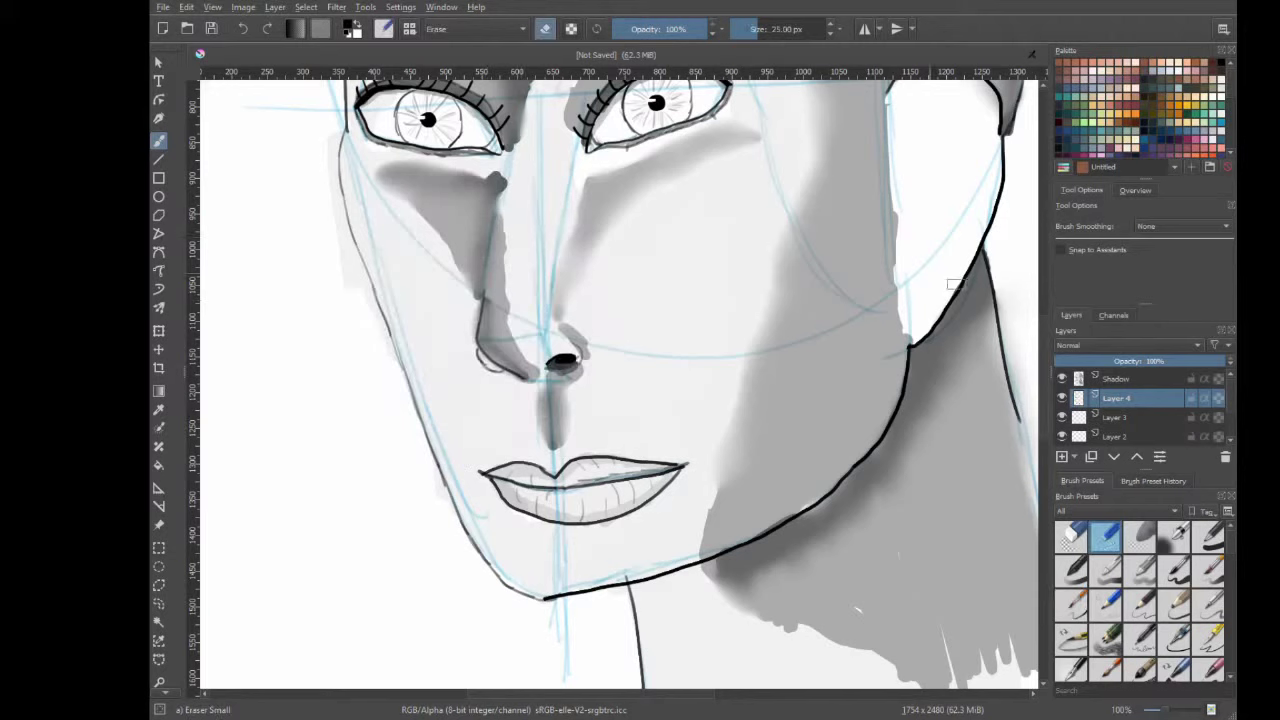
key("Page_Up")
left_click_drag(515, 218, 509, 314)
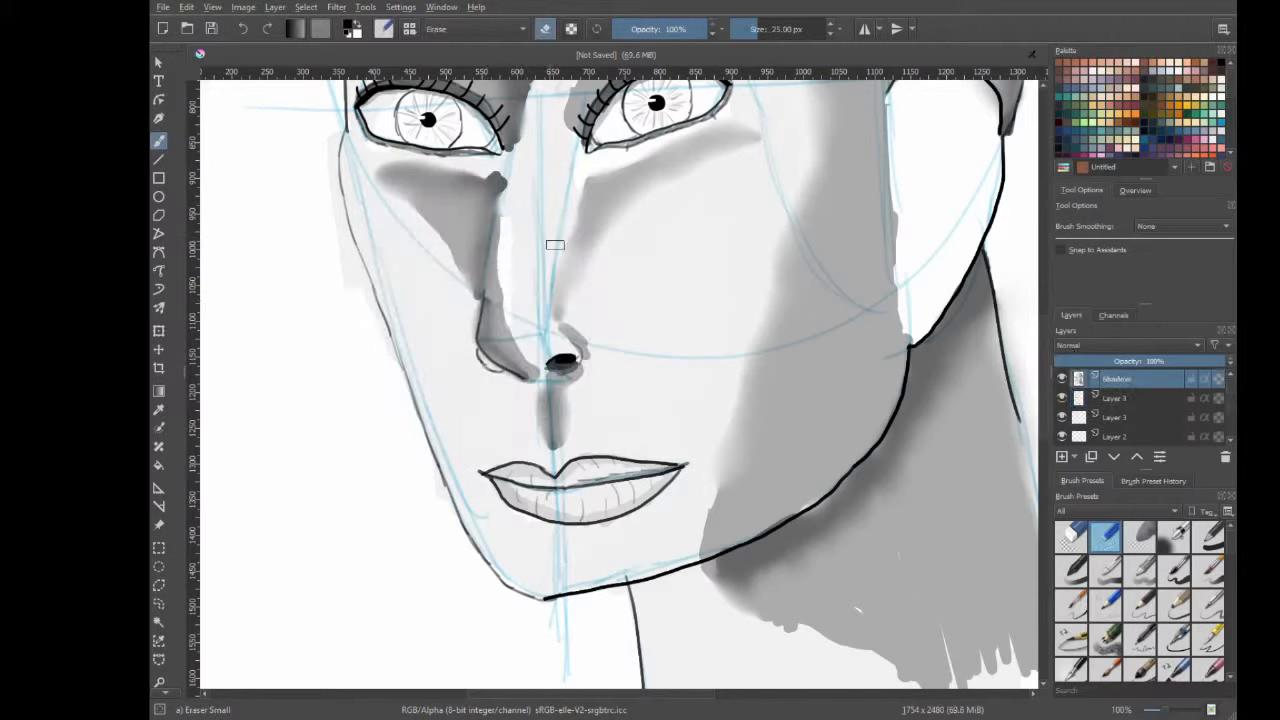
right_click(562, 243)
left_click(640, 281)
key("o")
left_click_drag(510, 202, 528, 362)
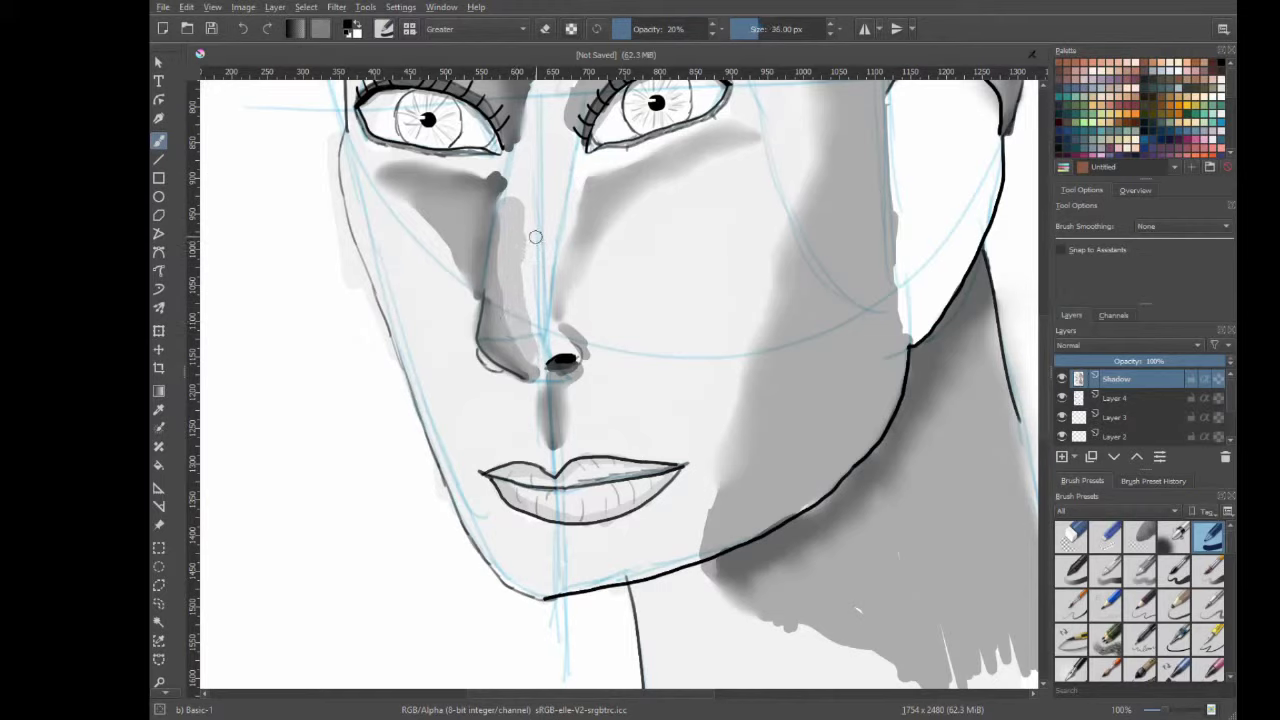
left_click_drag(516, 206, 514, 330)
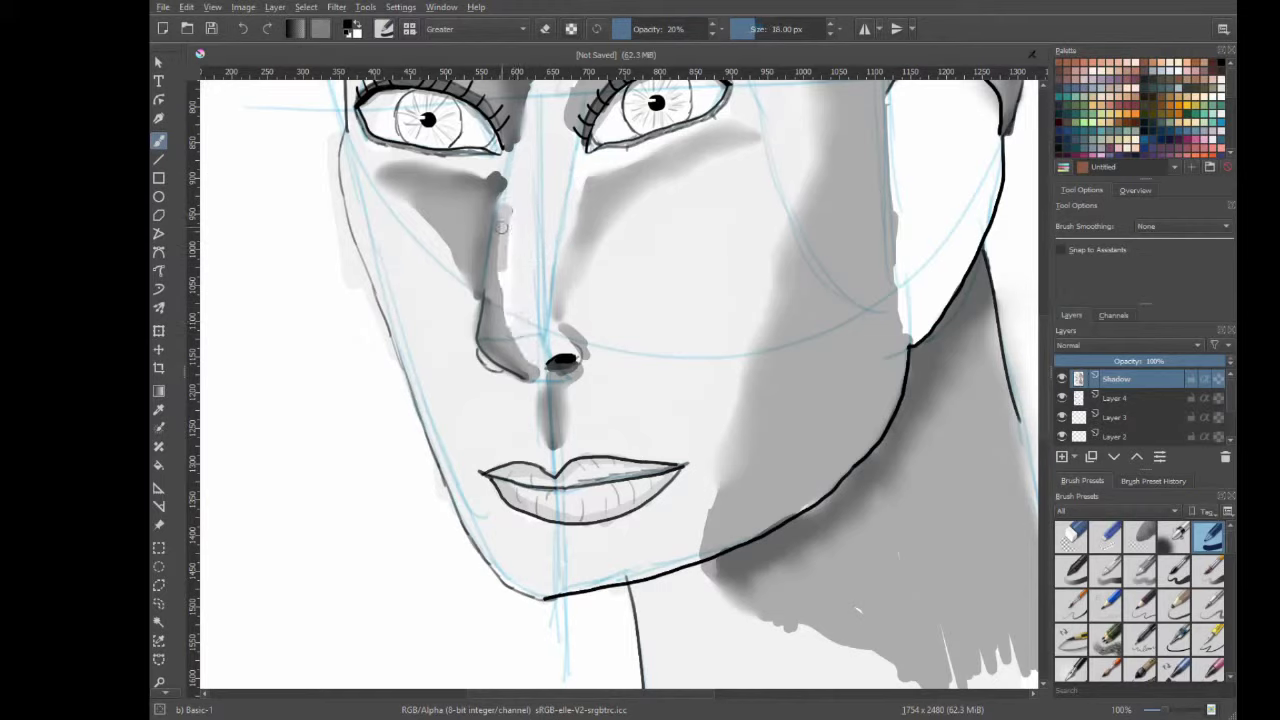
left_click_drag(506, 256, 502, 150)
Erase a narrow strip of the nose shading to soften its edge.
right_click(539, 232)
left_click(519, 241)
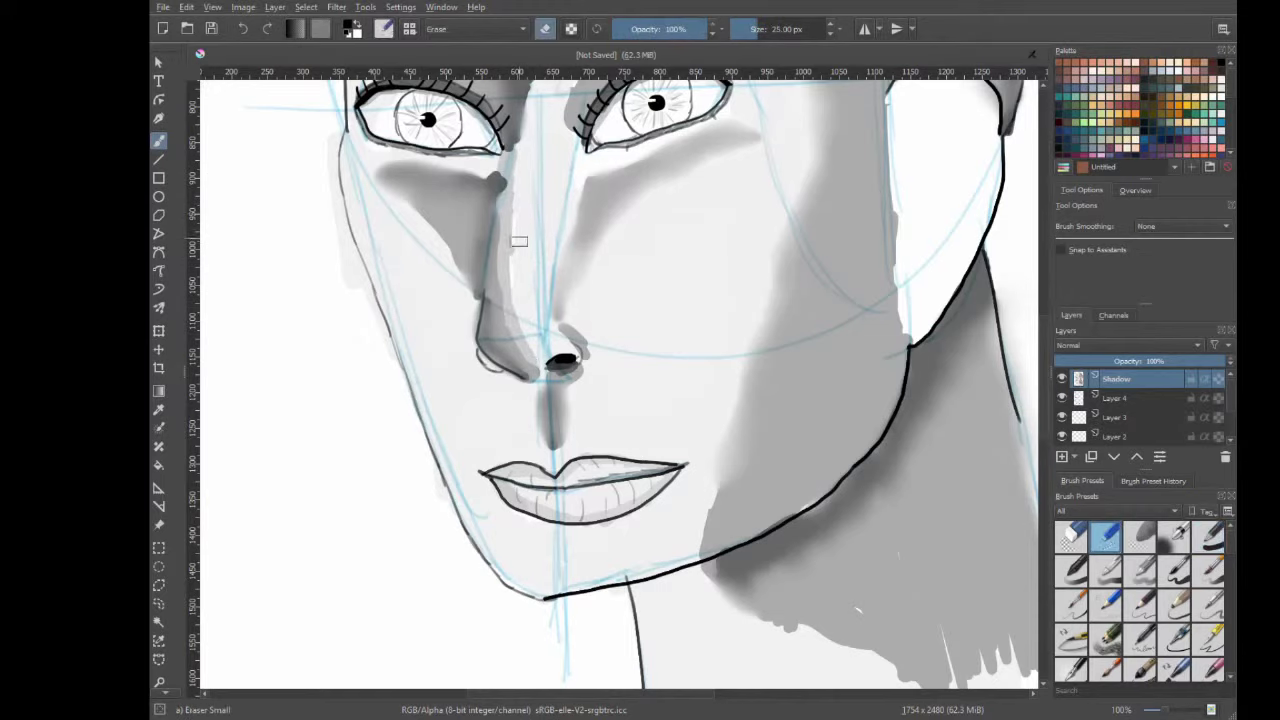
left_click_drag(518, 230, 517, 206)
right_click(530, 224)
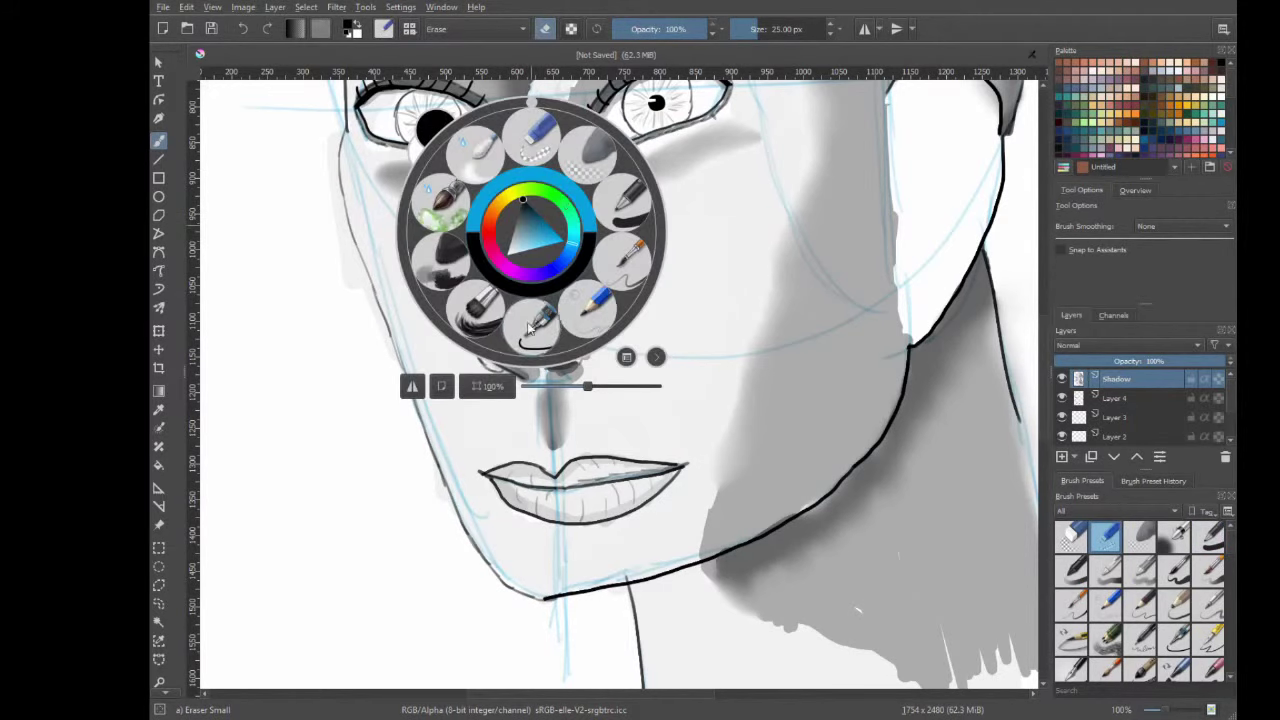
left_click(590, 125)
Bring the eyes, nose and lips into view and settle on the Eraser Small brush.
scroll(530, 207, "down", 3)
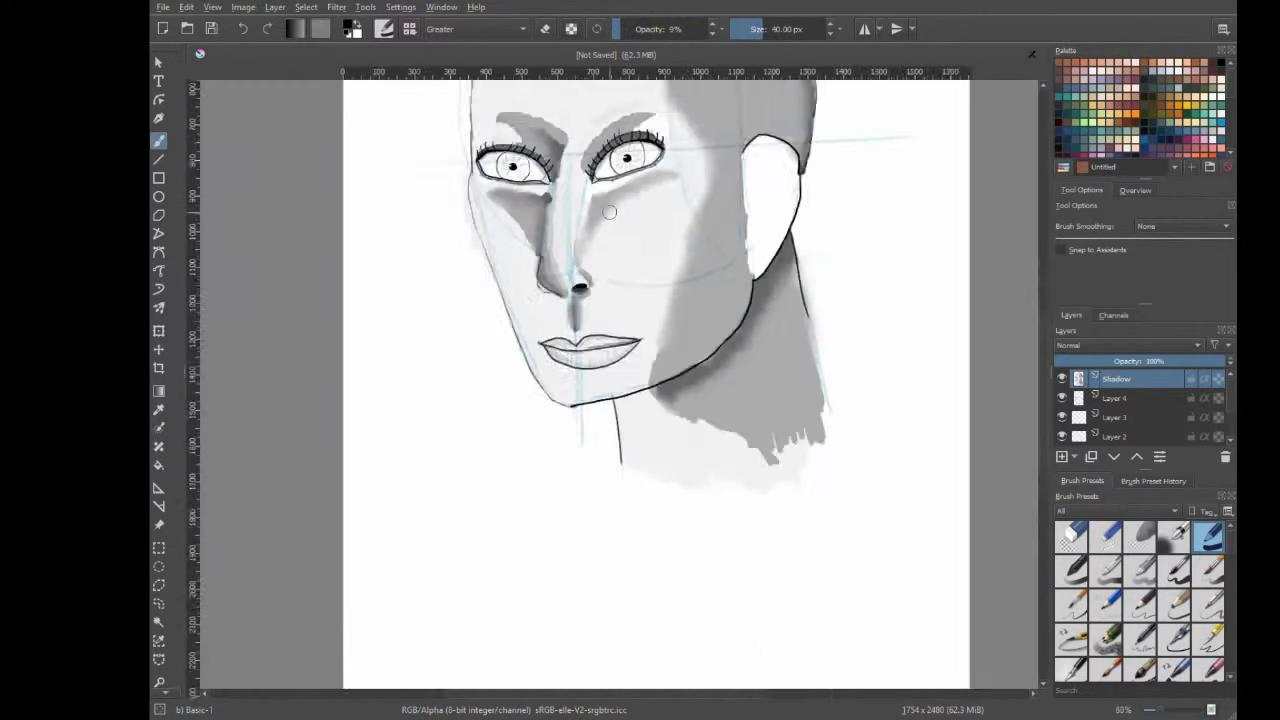
scroll(694, 371, "up", 1)
scroll(737, 314, "up", 1)
scroll(686, 278, "up", 1)
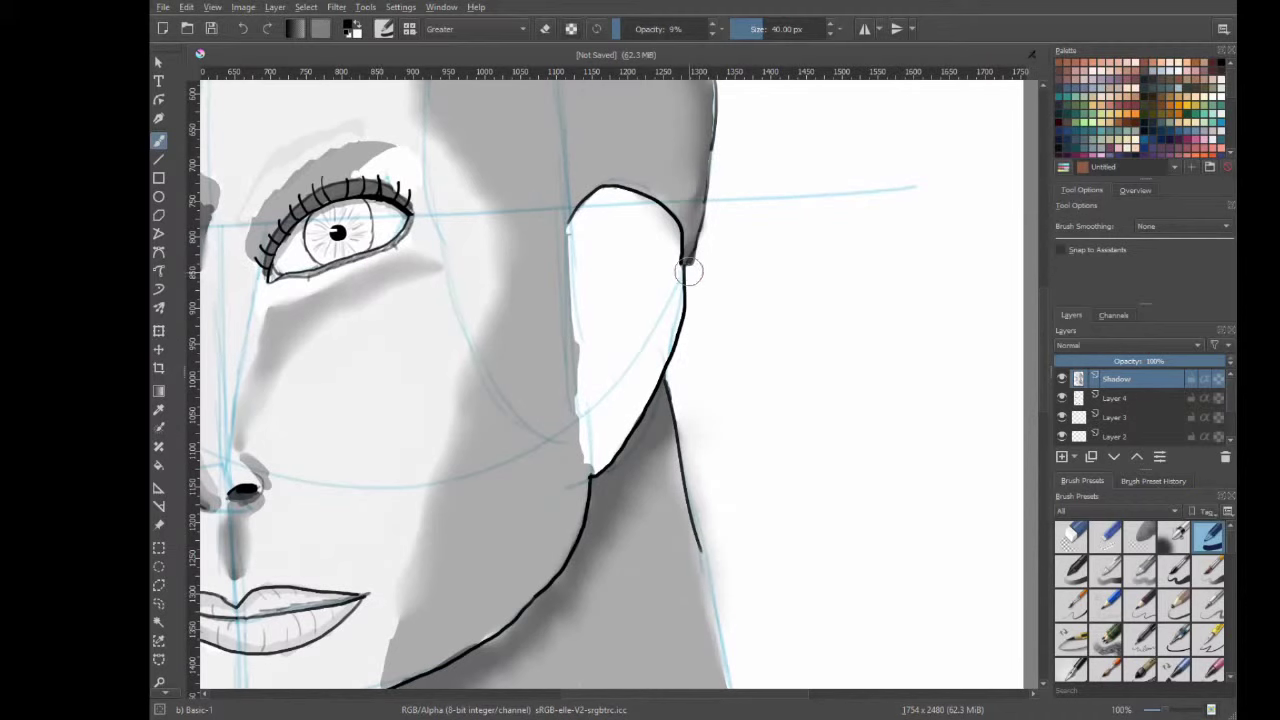
scroll(709, 280, "down", 3)
scroll(724, 332, "up", 3)
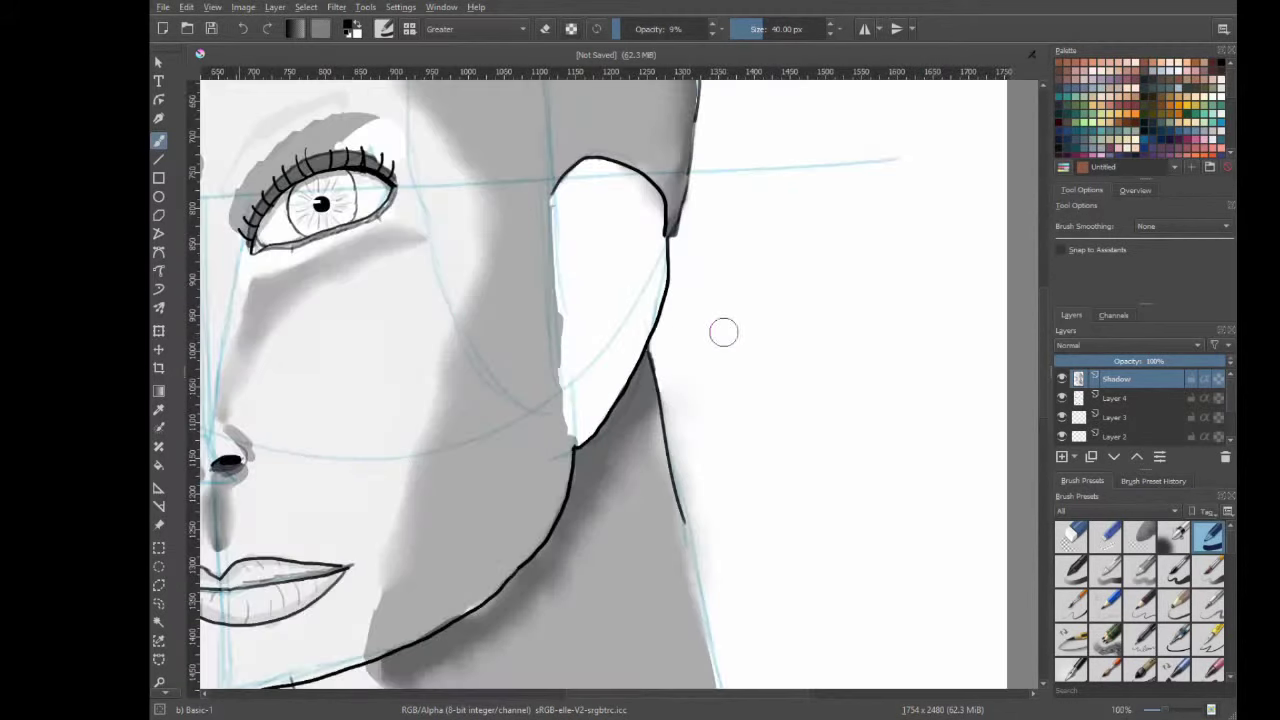
mouse_move(563, 294)
left_mouse_down()
mouse_move(680, 300)
mouse_move(700, 381)
mouse_move(680, 349)
mouse_move(620, 486)
mouse_move(570, 156)
left_mouse_up()
left_click_drag(544, 450, 558, 490)
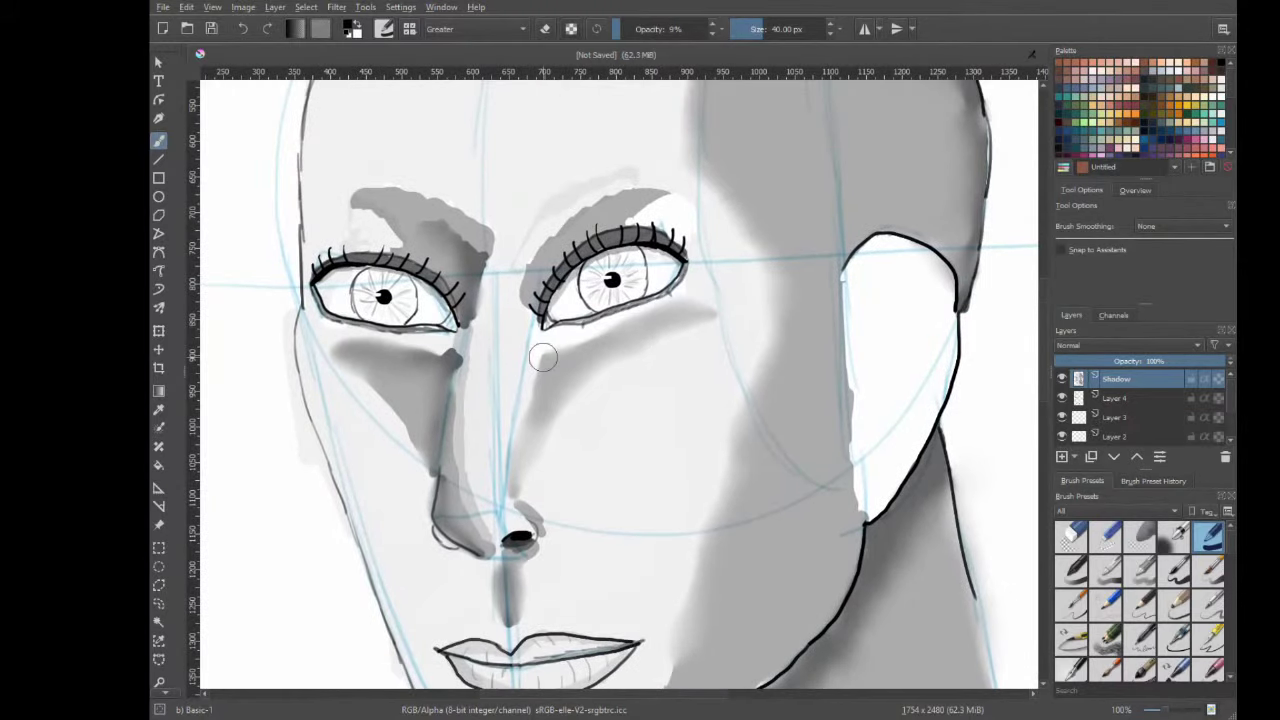
right_click(331, 391)
left_click(331, 300)
right_click(352, 351)
left_click(298, 266)
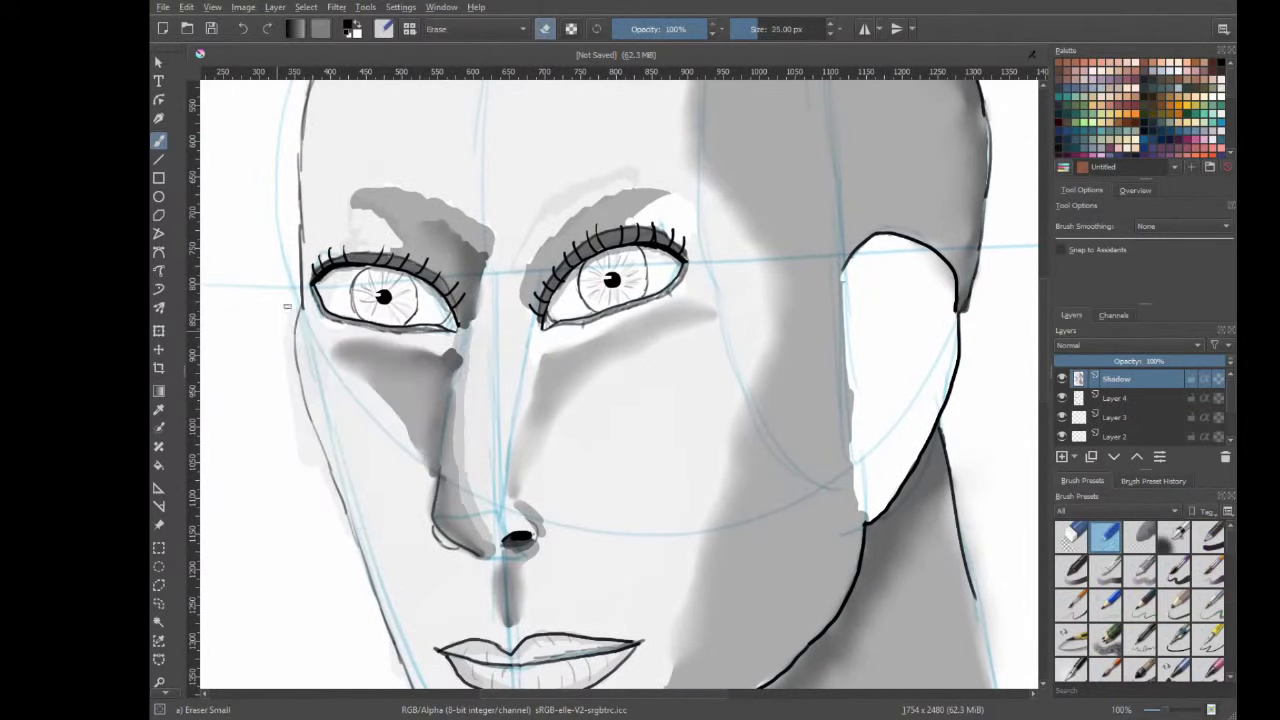